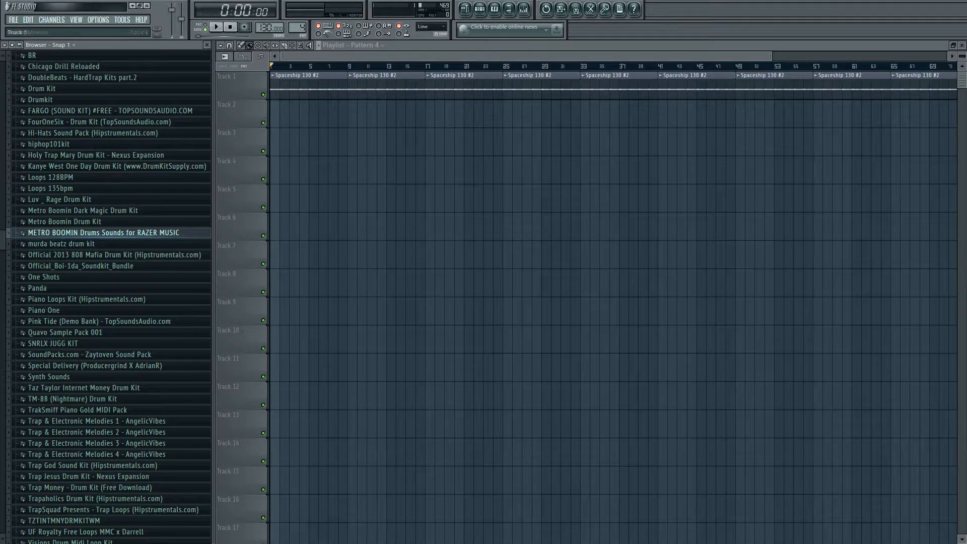
# - Open the channel settings of the Spaceship 130 #2 audio clip and move the window fully into view over the playlist
pyautogui.doubleClick(318, 81)
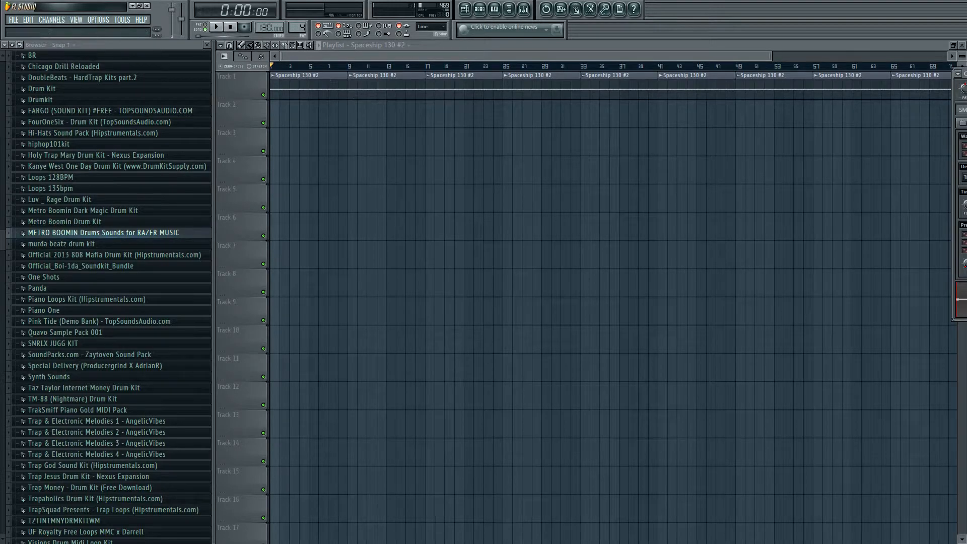
pyautogui.moveTo(963, 75); pyautogui.dragTo(531, 135)
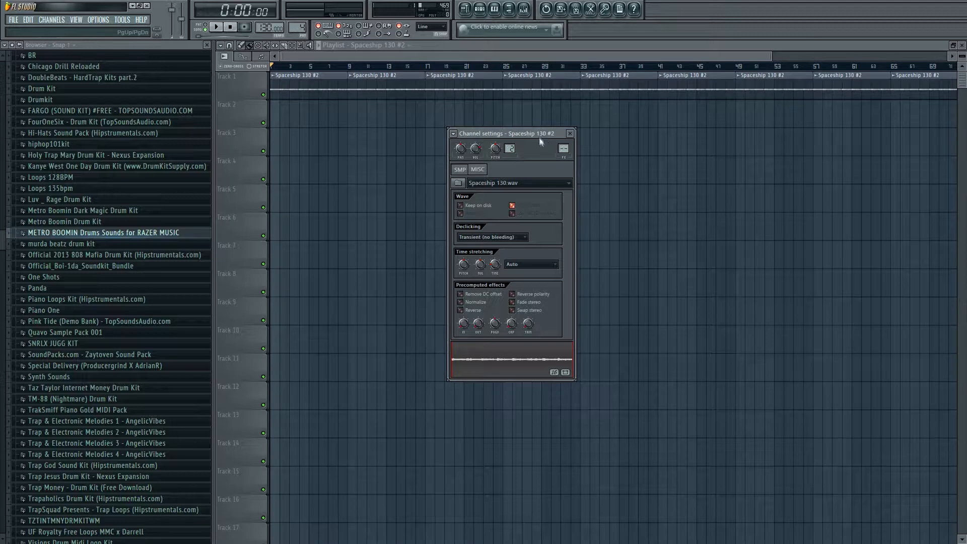
pyautogui.moveTo(549, 138); pyautogui.dragTo(554, 124)
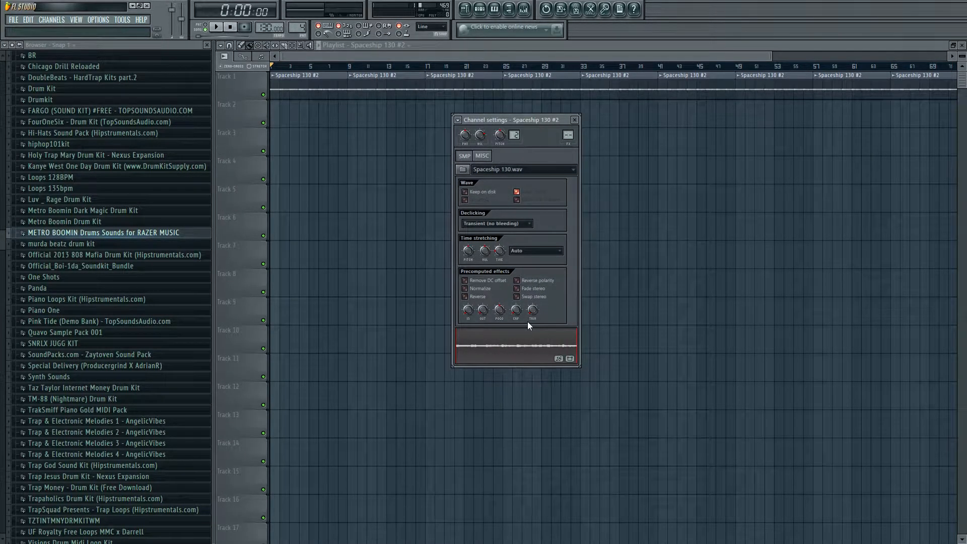
pyautogui.moveTo(536, 120); pyautogui.dragTo(537, 129)
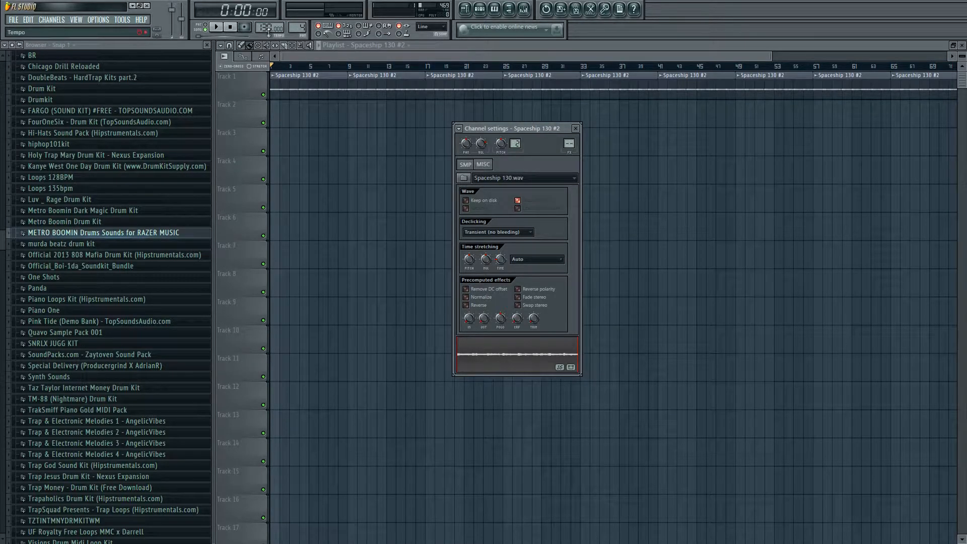
# - Try raising and lowering the project tempo, and close the channel settings of the Spaceship 130 #2 clip
pyautogui.moveTo(264, 26); pyautogui.dragTo(263, 20)
pyautogui.moveTo(274, 29); pyautogui.dragTo(275, 39)
pyautogui.press('Escape')
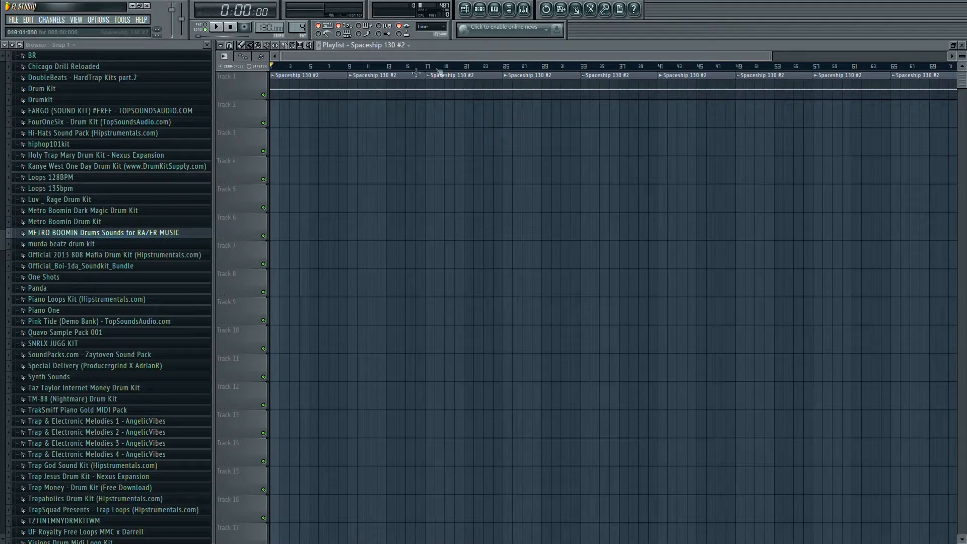
# - Play the Spaceship 130 #2 loop from the start of the playlist and stop playback
pyautogui.moveTo(770, 57); pyautogui.dragTo(678, 55)
pyautogui.press('space')
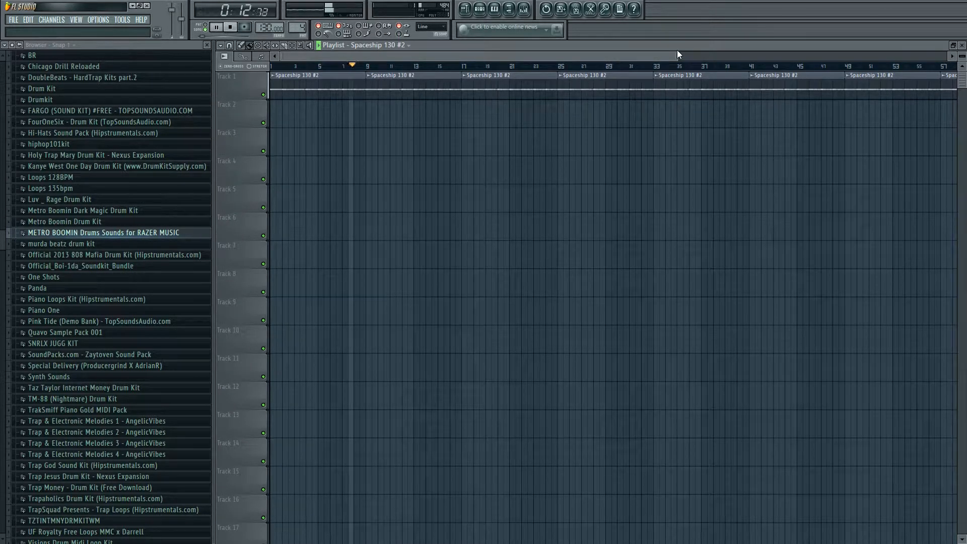
pyautogui.press('space')
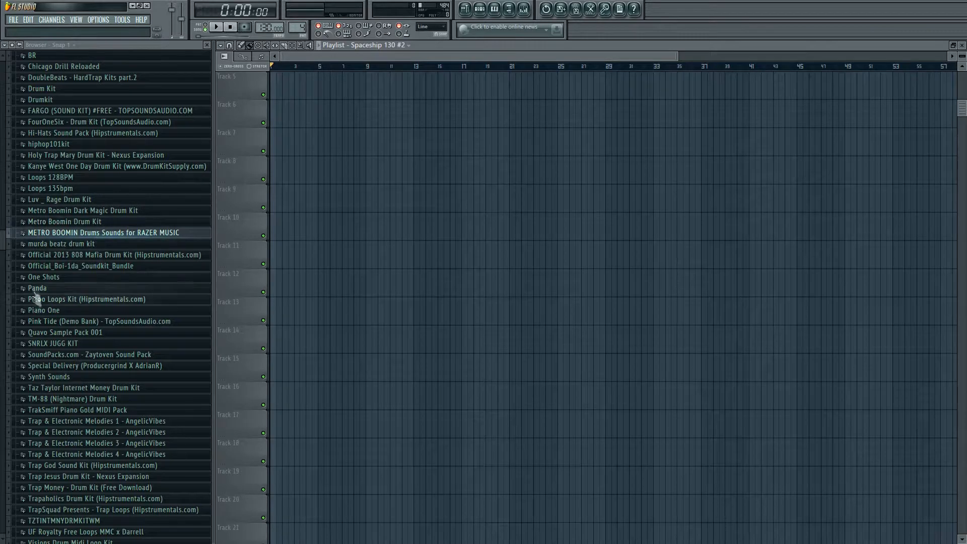
# - Show the step sequencer and expand the METRO BOOMIN Drums Sounds for RAZER MUSIC folder in the browser
pyautogui.moveTo(5, 239); pyautogui.dragTo(20, 394)
pyautogui.scroll(-1, 22, 396)
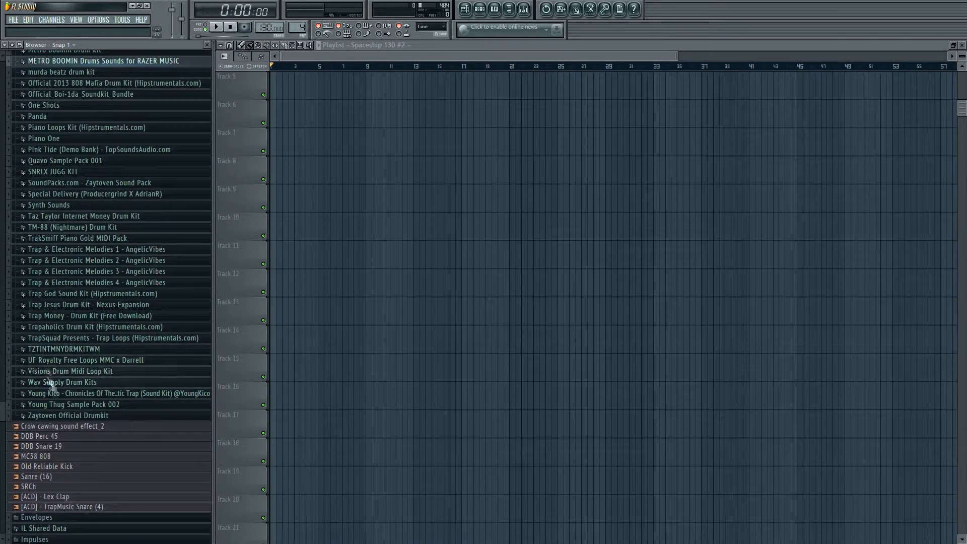
pyautogui.scroll(3, 8, 403)
pyautogui.scroll(12, 23, 382)
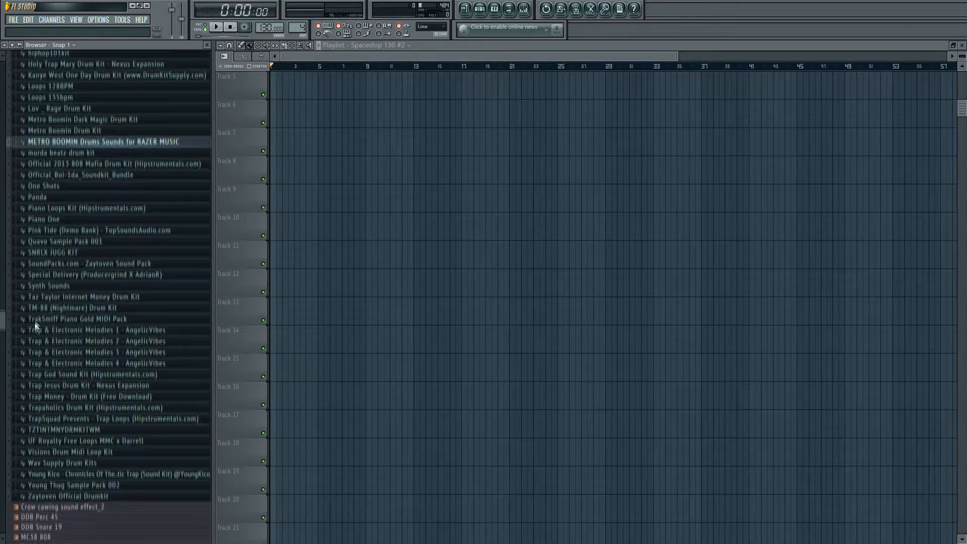
pyautogui.scroll(-12, 64, 253)
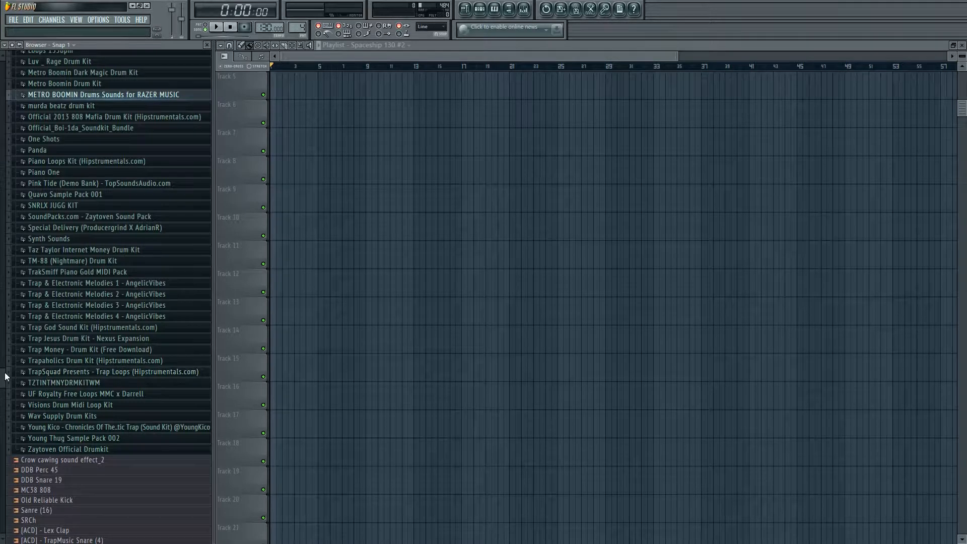
pyautogui.scroll(8, 6, 334)
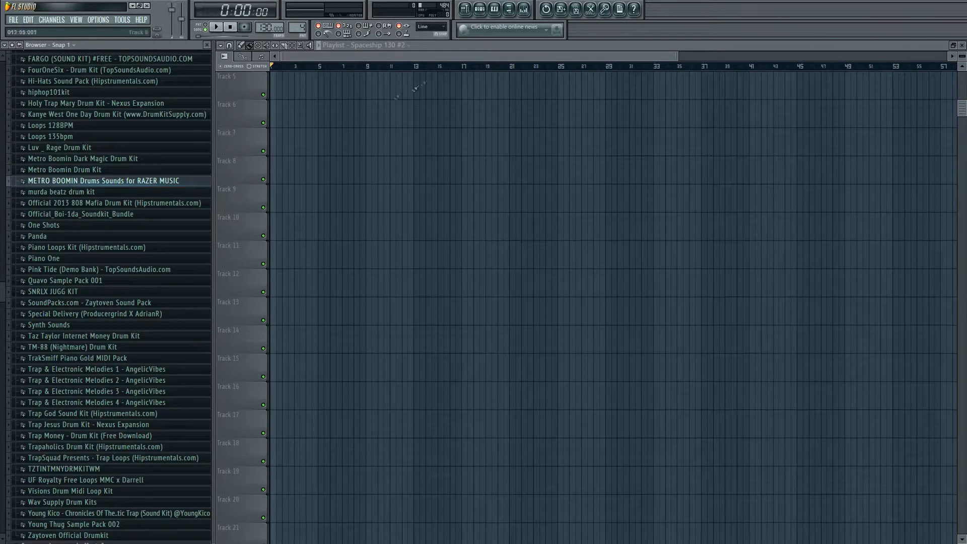
pyautogui.click(479, 10)
pyautogui.moveTo(155, 171); pyautogui.dragTo(154, 185)
pyautogui.click(154, 182)
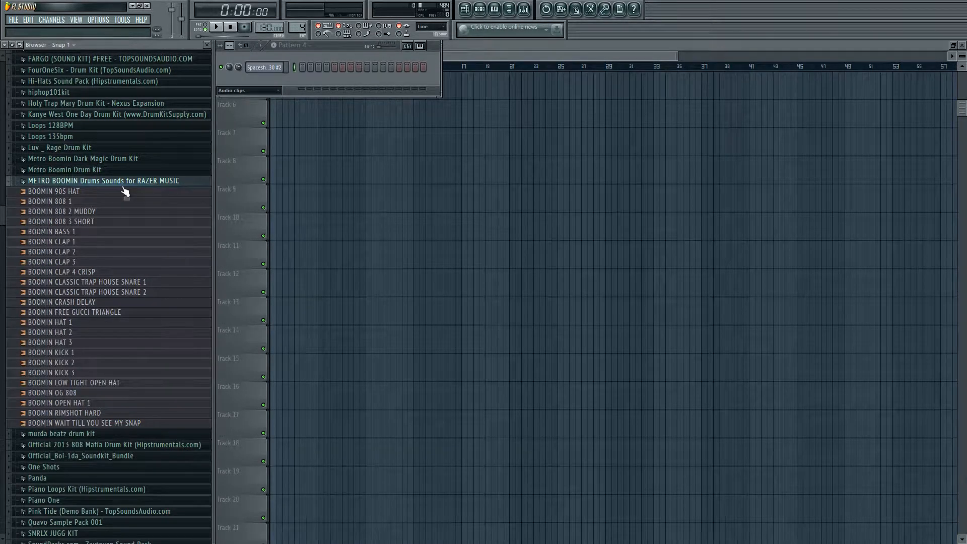
# - Preview the BOOMIN 808 3 SHORT sample and add it to the pattern as a new channel
pyautogui.click(90, 223)
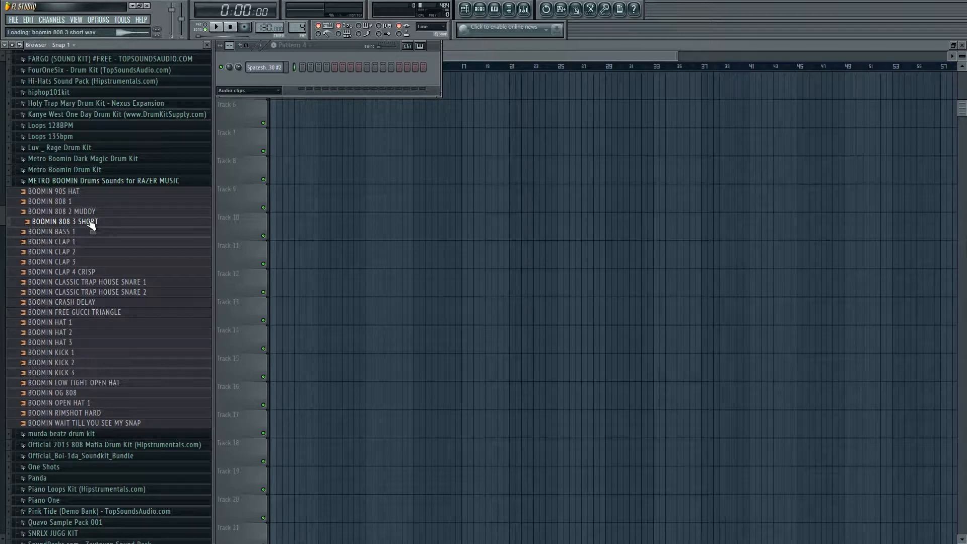
pyautogui.click(91, 225)
pyautogui.press('Return')
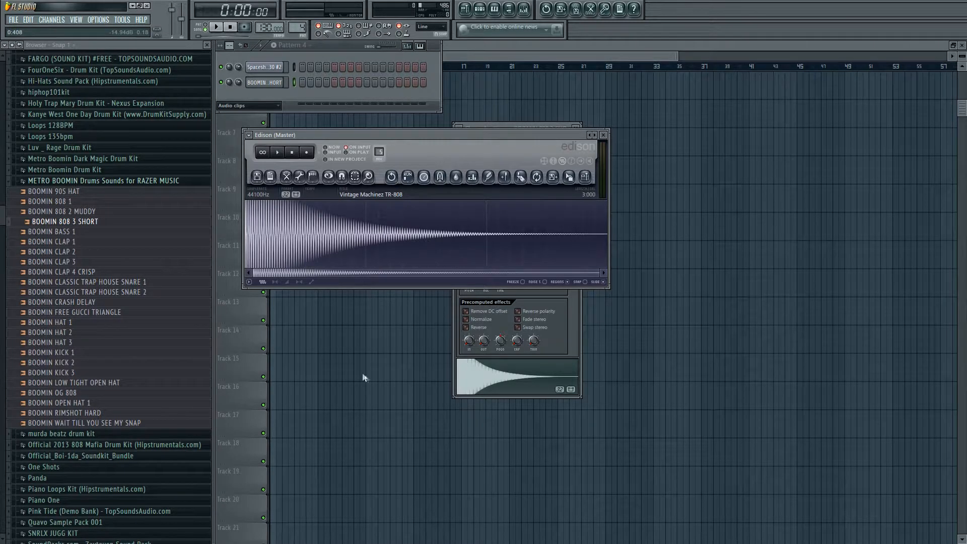
# - Detect the pitch regions of the 808 sample in Edison and arrange the Edison and channel settings windows side by side
pyautogui.hotkey('alt', 'b')
pyautogui.click(280, 87)
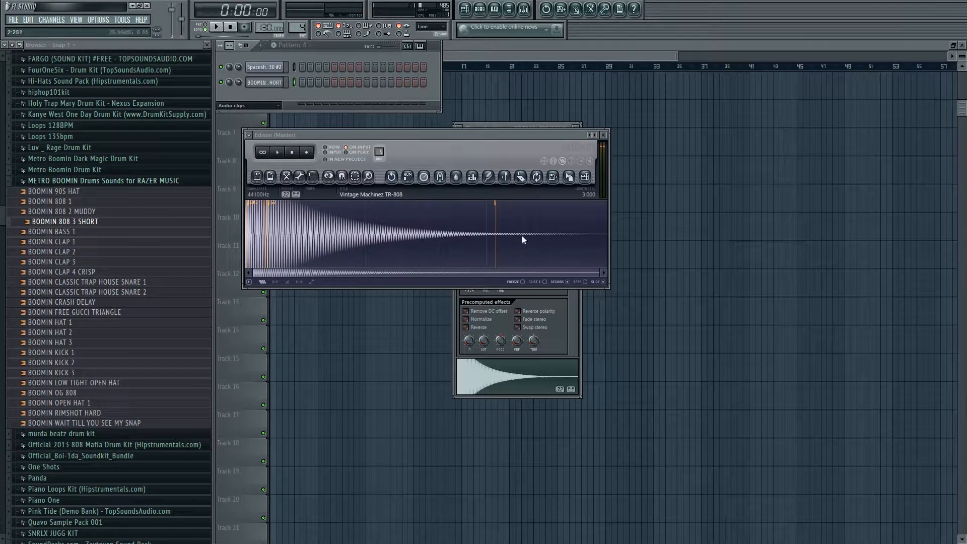
pyautogui.moveTo(467, 137); pyautogui.dragTo(700, 115)
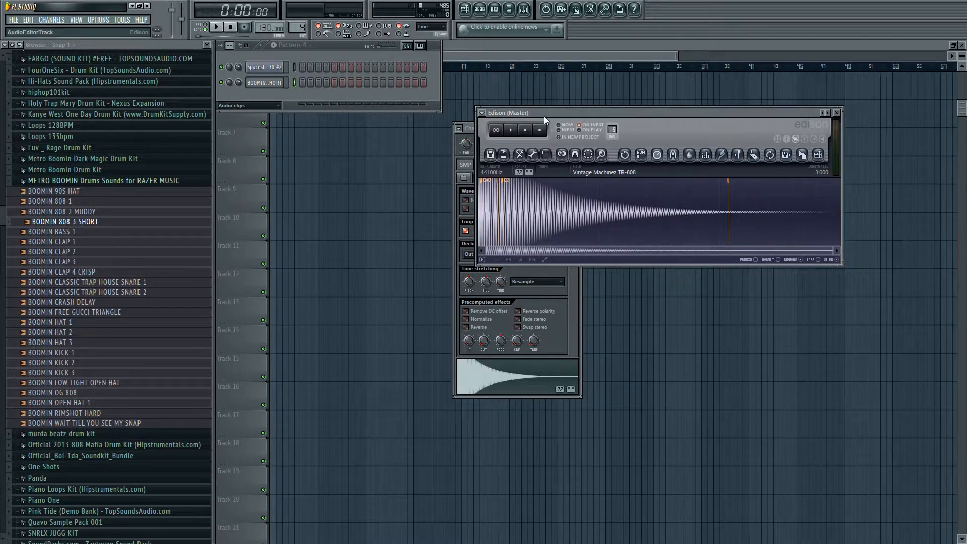
pyautogui.moveTo(544, 115); pyautogui.dragTo(638, 88)
pyautogui.moveTo(551, 128); pyautogui.dragTo(515, 77)
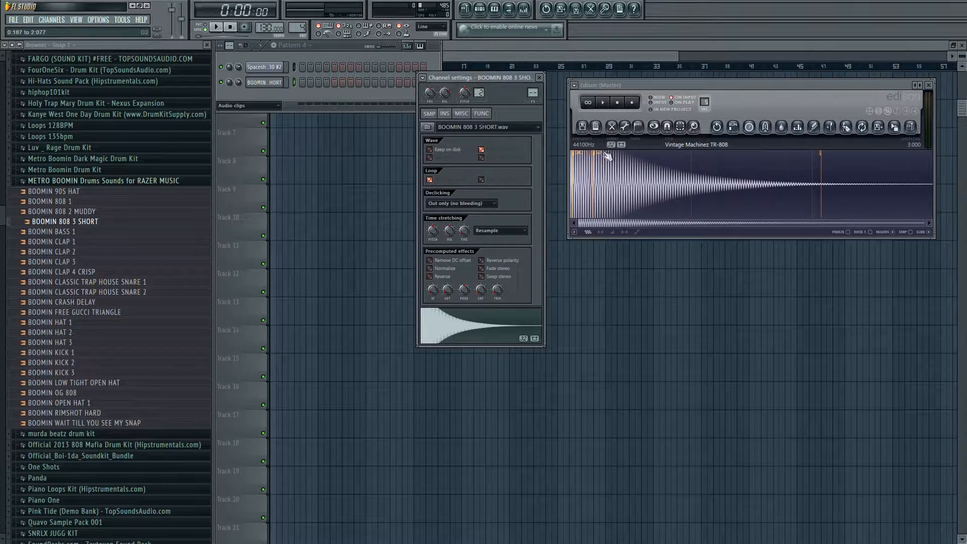
# - Audition notes on the test keyboard of the BOOMIN 808 3 SHORT channel and set its root note to G4
pyautogui.click(467, 114)
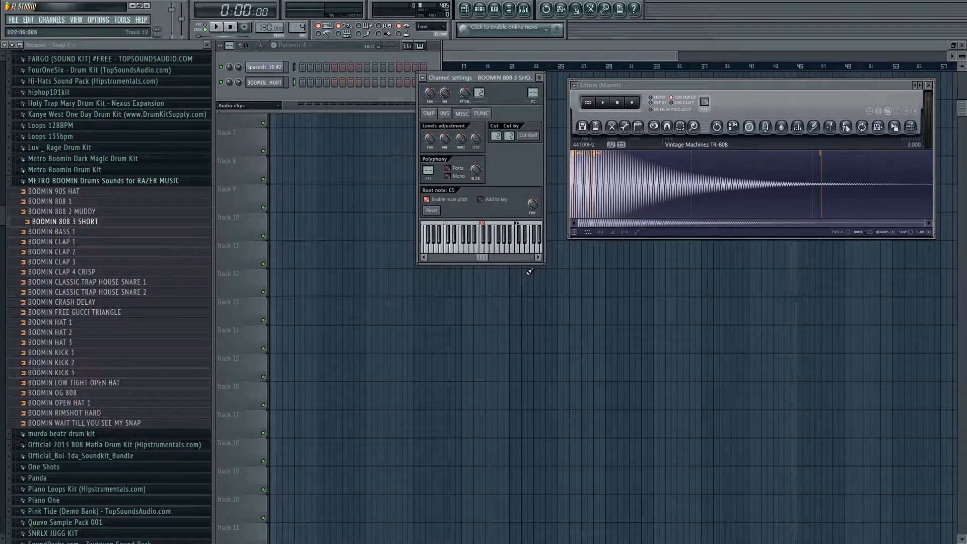
pyautogui.click(476, 251)
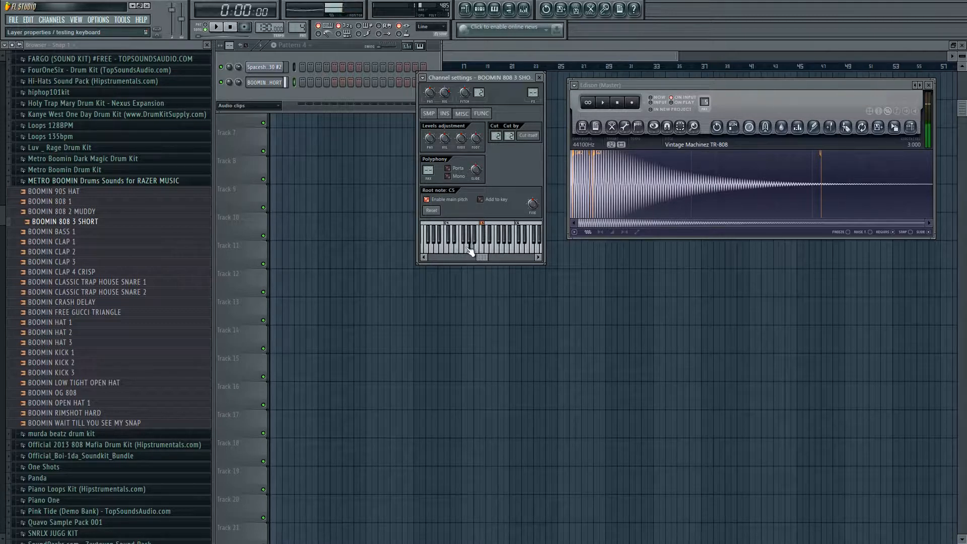
pyautogui.click(464, 250)
pyautogui.click(467, 251)
pyautogui.click(482, 252)
pyautogui.click(509, 252)
pyautogui.click(504, 252)
pyautogui.click(471, 249)
pyautogui.click(471, 249)
pyautogui.click(464, 249)
pyautogui.click(473, 251)
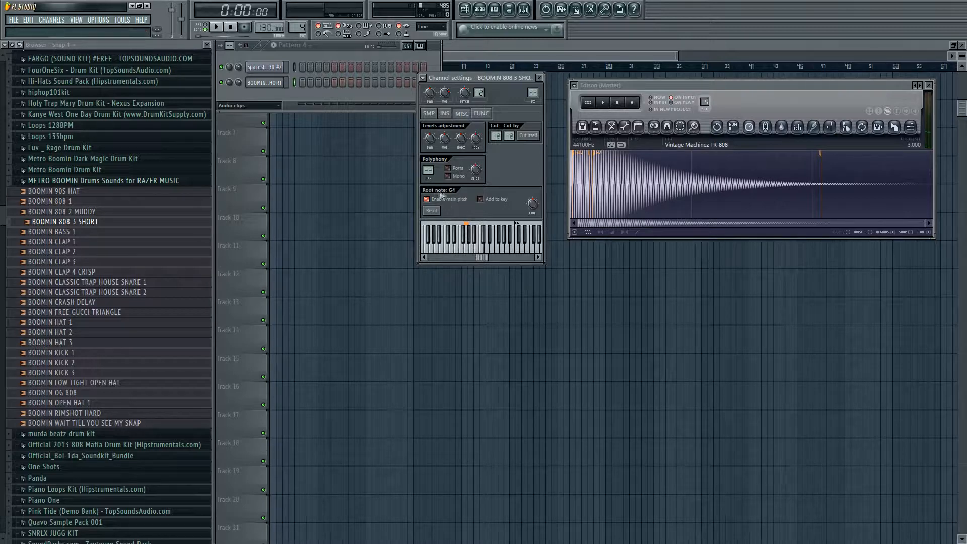
# - Audition the retuned 808 on several keys of its test keyboard
pyautogui.click(470, 248)
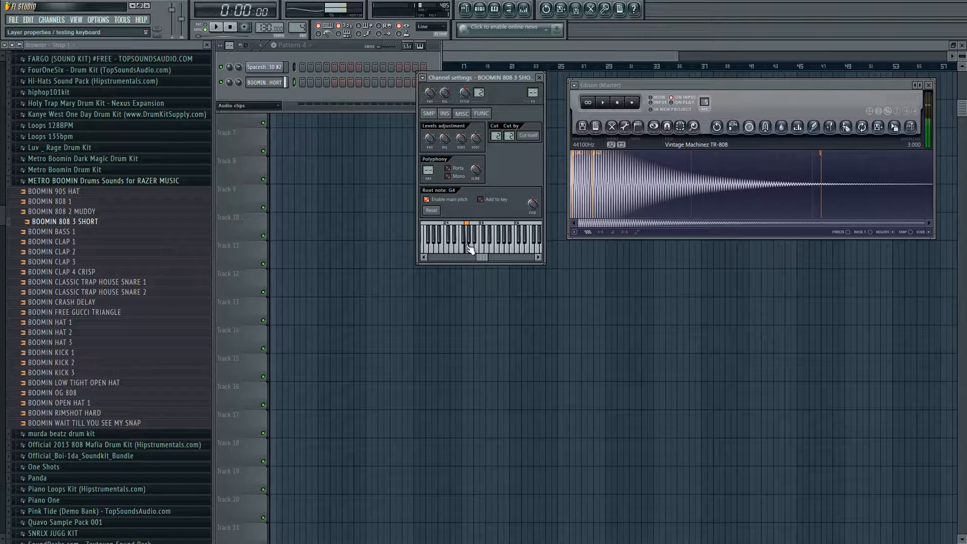
pyautogui.click(469, 249)
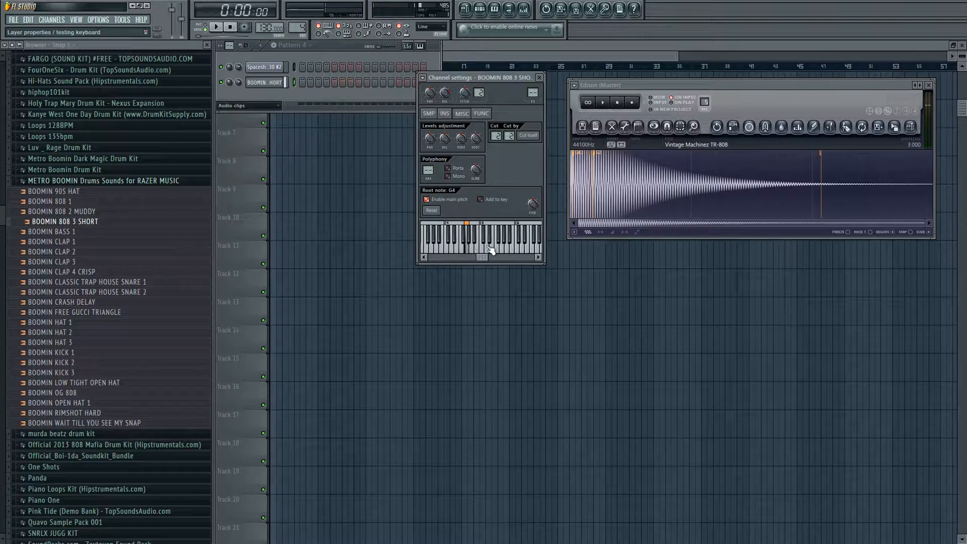
pyautogui.click(470, 251)
# - Enable the 808 channel's volume envelope, shape it for an immediate attack, and audition the result on the test keyboard
pyautogui.click(482, 114)
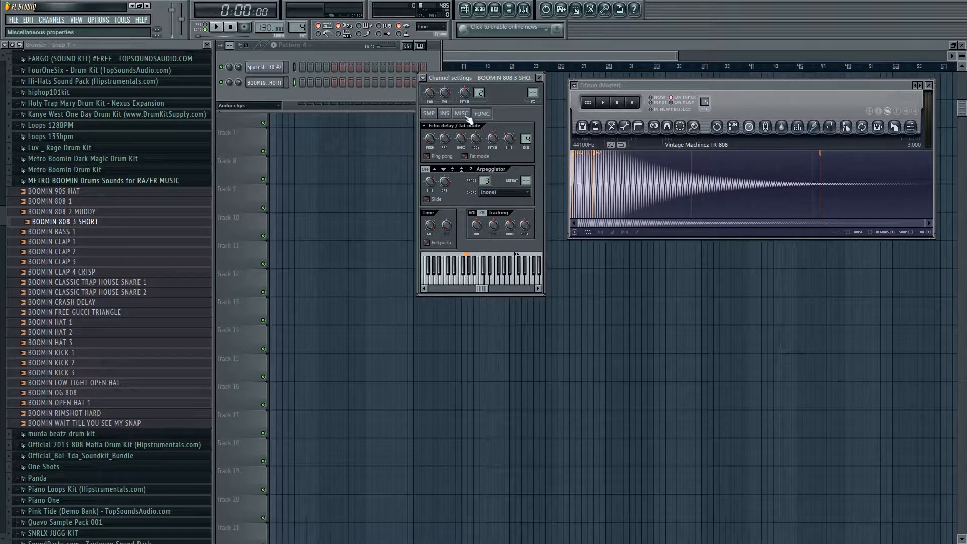
pyautogui.click(445, 114)
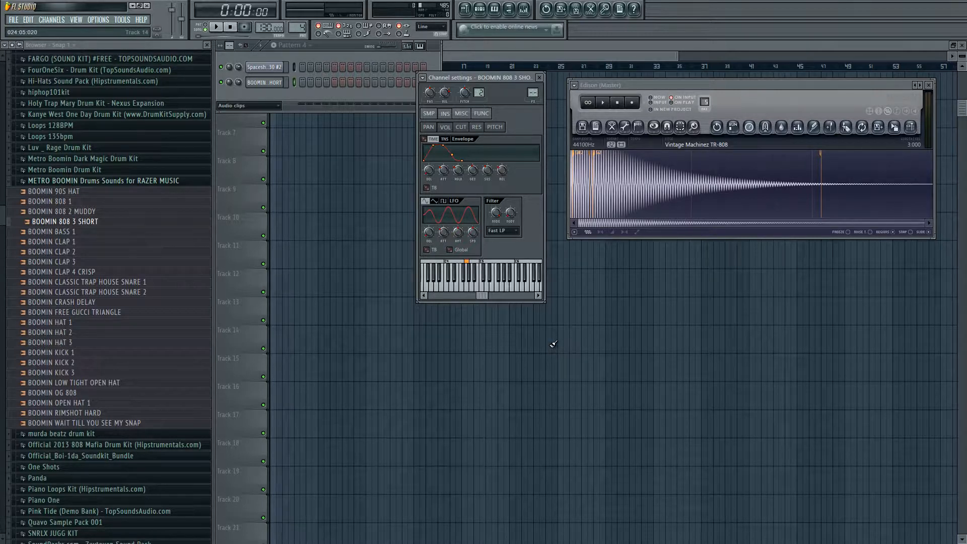
pyautogui.click(473, 285)
pyautogui.click(472, 290)
pyautogui.click(472, 291)
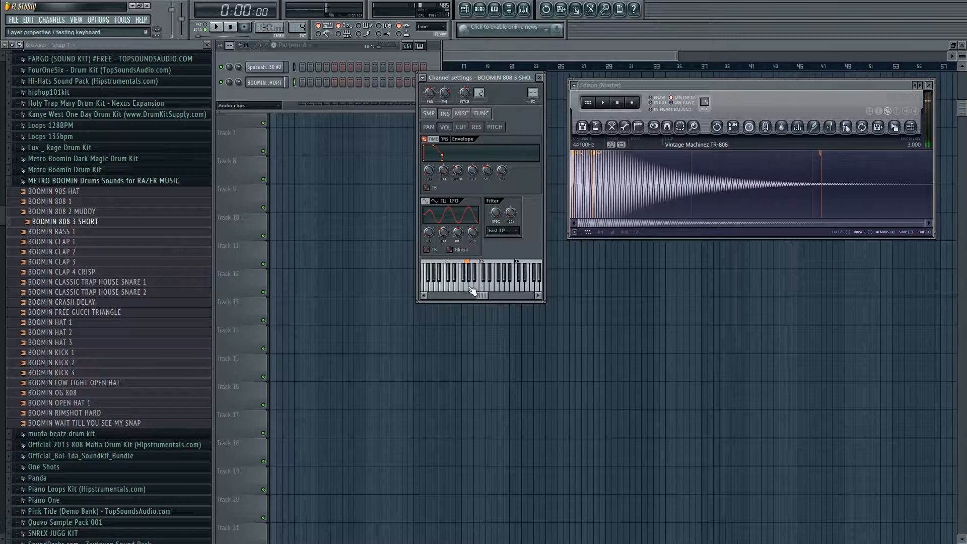
pyautogui.click(472, 290)
pyautogui.click(472, 290)
pyautogui.click(472, 291)
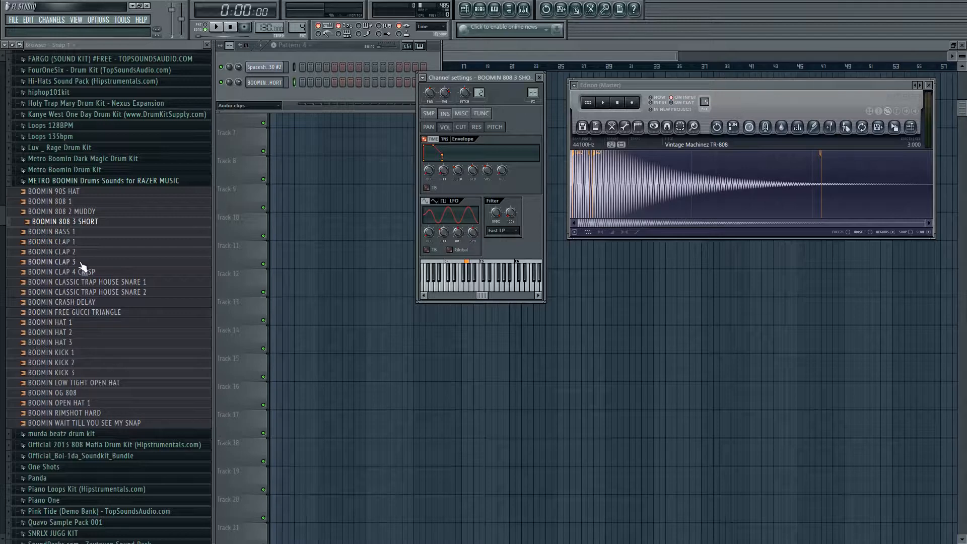
# - Add MB Hi Hat (8) from the Hi Hats folder of the Metro Boomin Drum Kit as a new channel
pyautogui.click(74, 180)
pyautogui.click(71, 170)
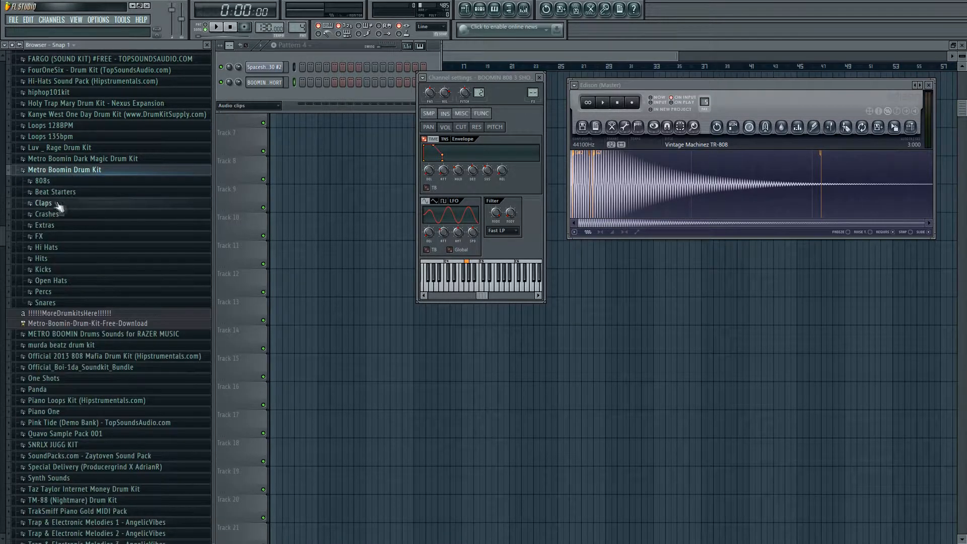
pyautogui.click(59, 248)
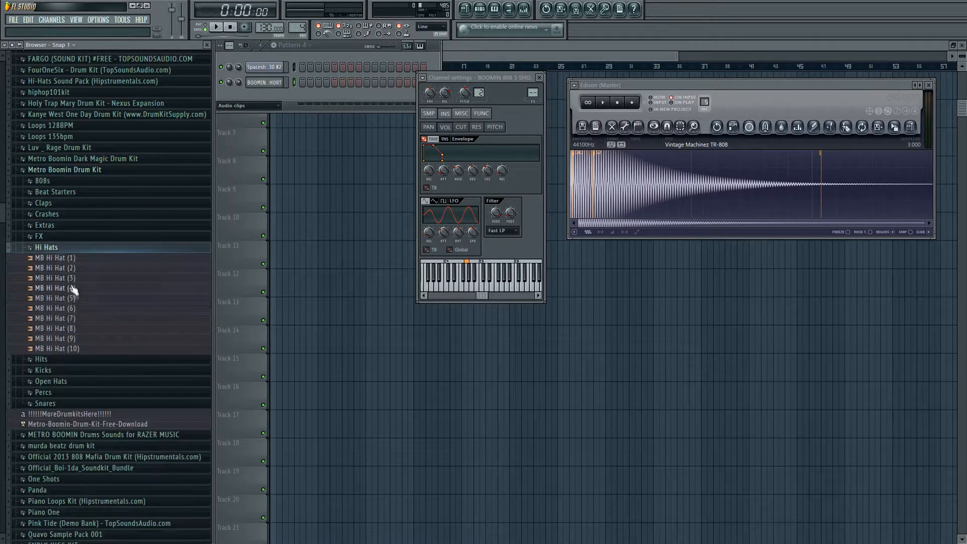
pyautogui.click(77, 329)
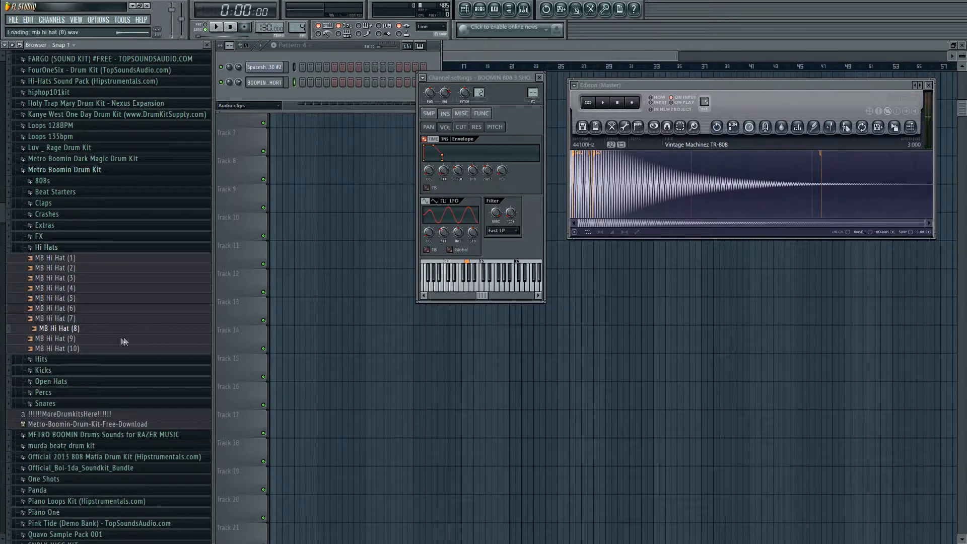
pyautogui.press('Return')
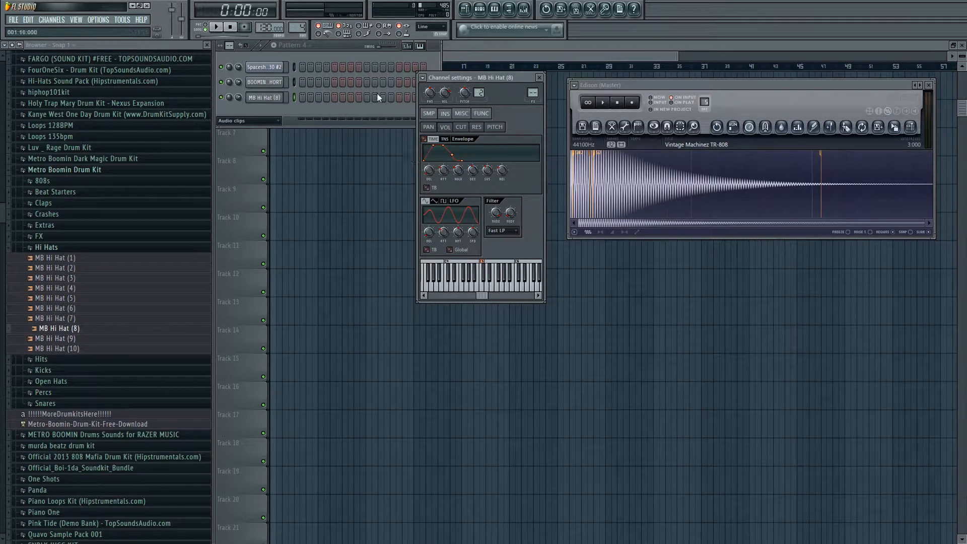
# - Move the channel settings away from the sequencer, check and preview the hi-hat sample, and select the 808 channel
pyautogui.moveTo(459, 81); pyautogui.dragTo(670, 78)
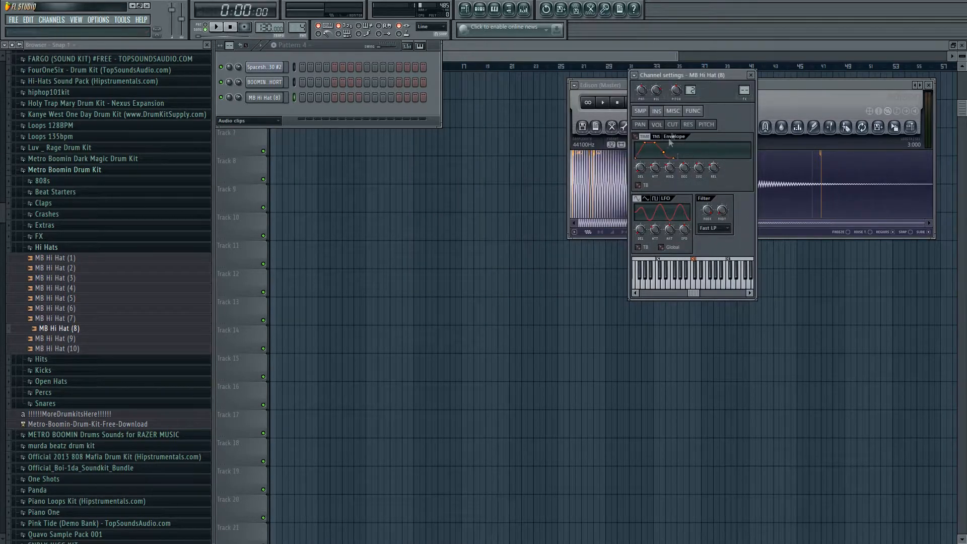
pyautogui.click(641, 112)
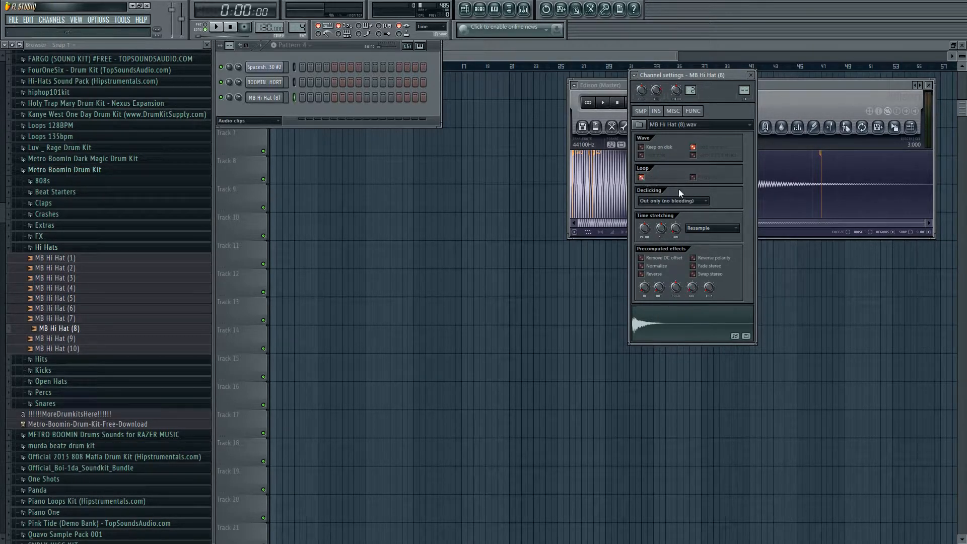
pyautogui.click(662, 319)
pyautogui.click(264, 82)
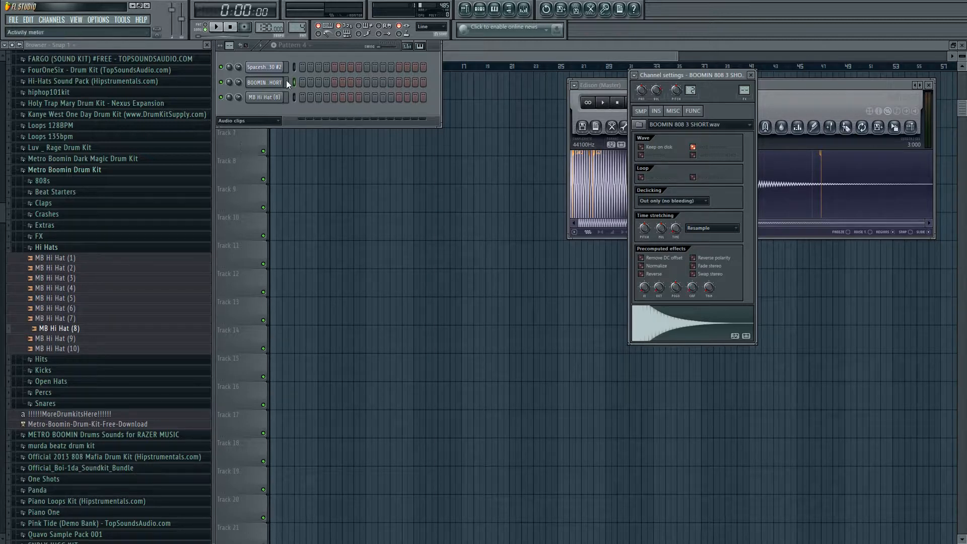
# - Add MB Kick (2) from the Kicks folder of the Metro Boomin Drum Kit as a new channel and move its settings aside
pyautogui.click(56, 248)
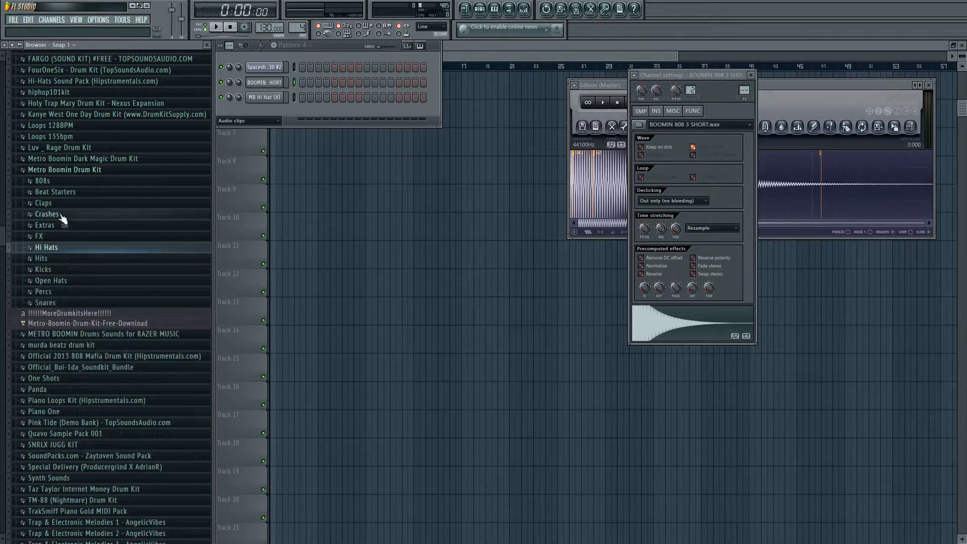
pyautogui.click(56, 270)
pyautogui.click(64, 291)
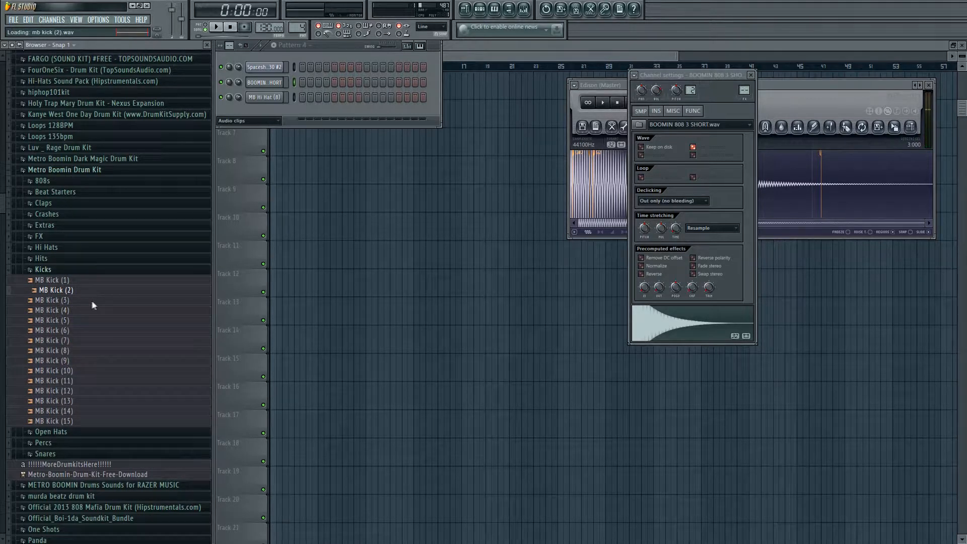
pyautogui.moveTo(110, 304); pyautogui.dragTo(327, 113)
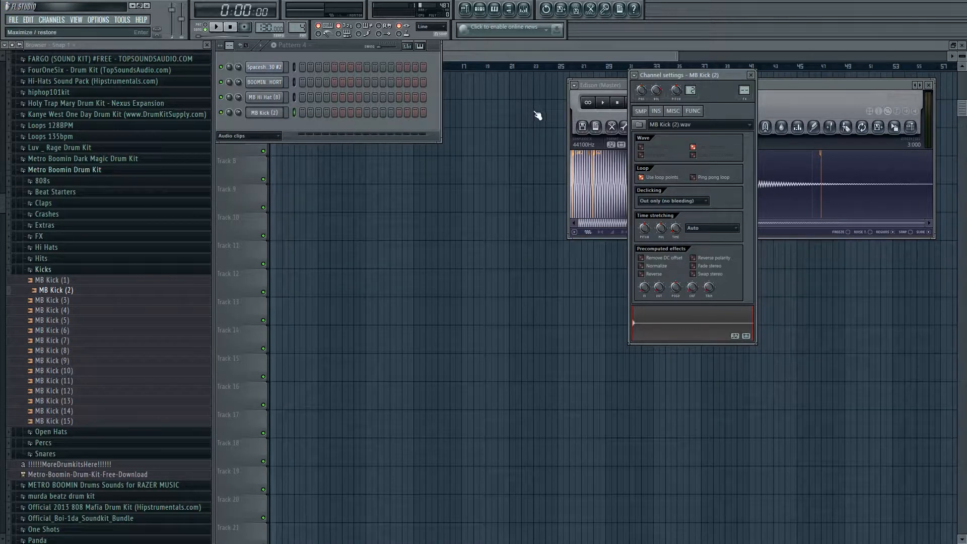
pyautogui.moveTo(681, 74); pyautogui.dragTo(799, 83)
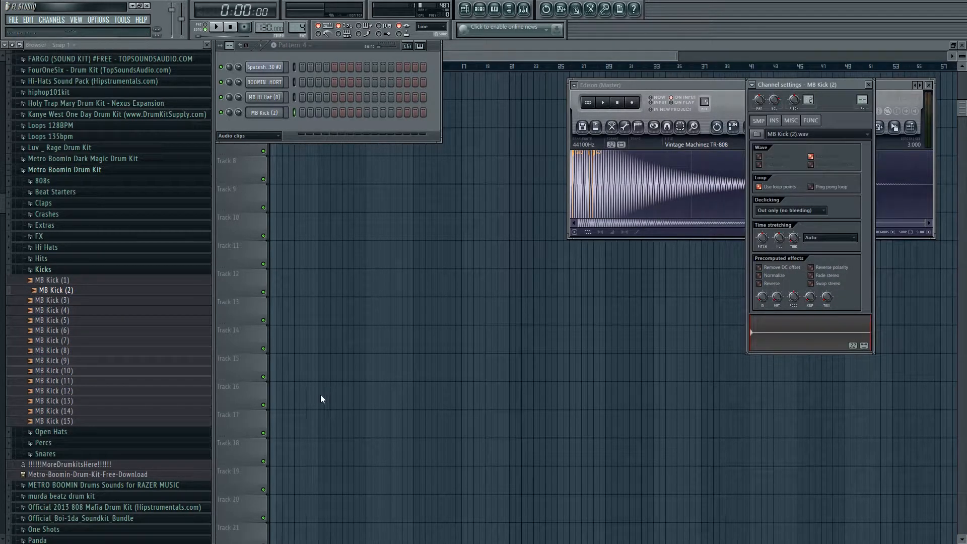
# - Close all open windows to clear the Edison editor, and bring back the step sequencer and the kick's channel settings
pyautogui.press('F7')
pyautogui.press('F12')
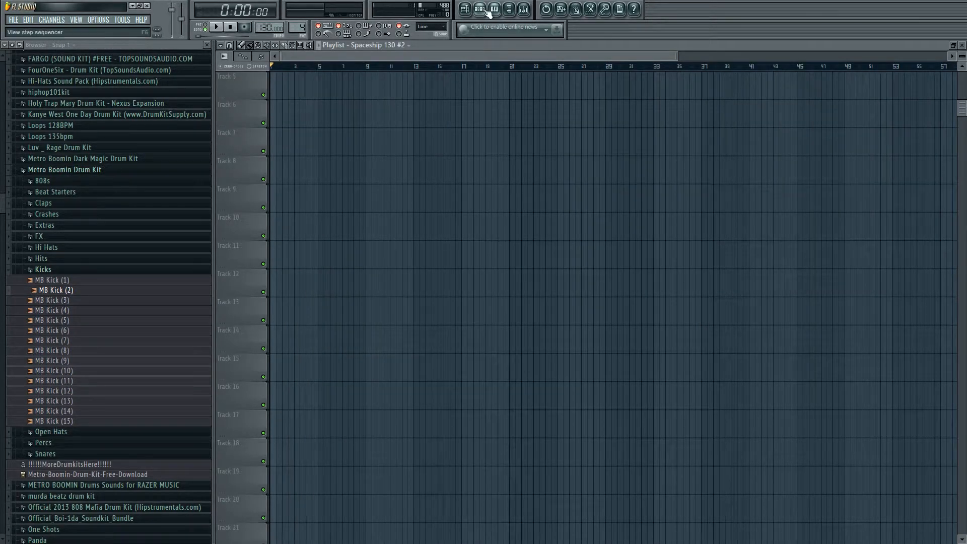
pyautogui.press('F6')
pyautogui.click(278, 114)
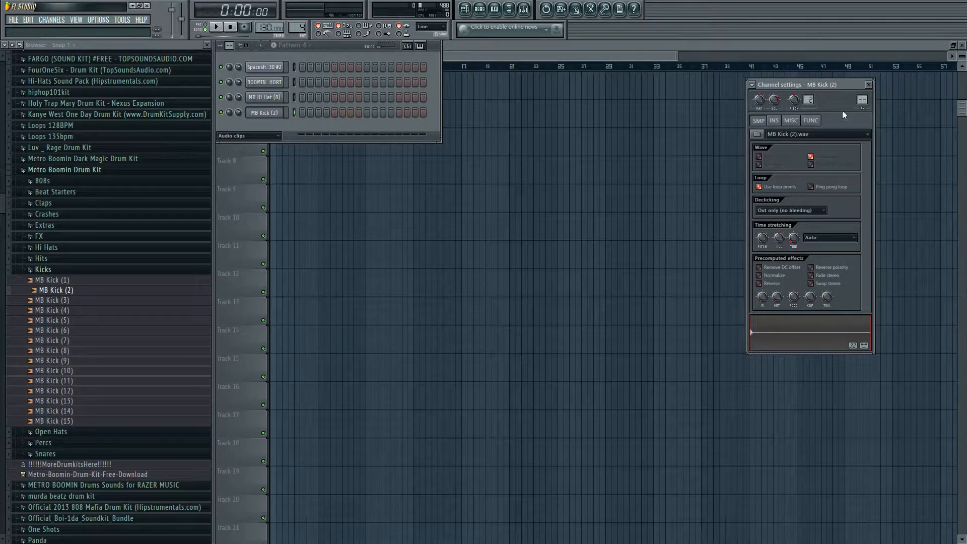
# - Preview the MB Kick (2) sample from its waveform, the browser and the keyboard while toggling its channel settings
pyautogui.click(794, 334)
pyautogui.click(794, 335)
pyautogui.click(795, 335)
pyautogui.click(65, 292)
pyautogui.click(805, 337)
pyautogui.click(270, 115)
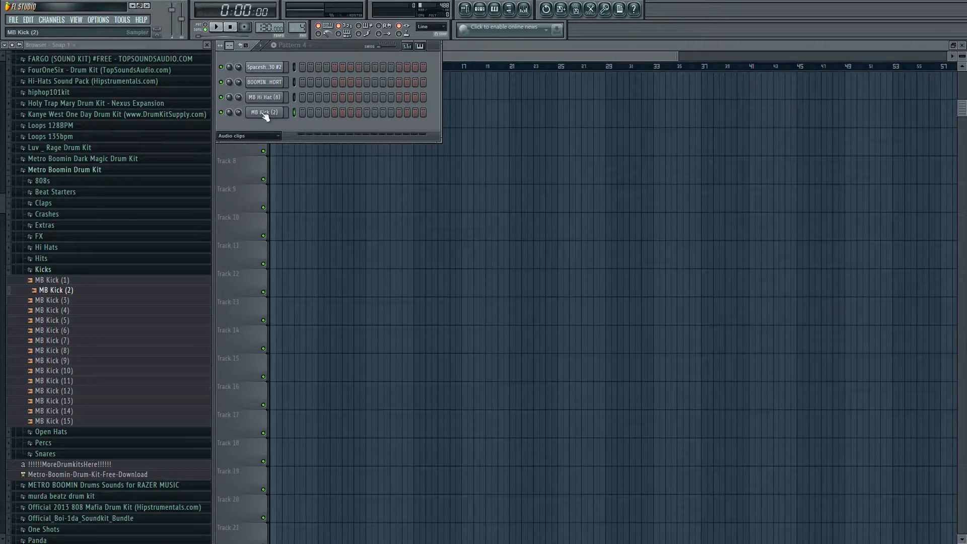
pyautogui.press('q')
pyautogui.click(264, 113)
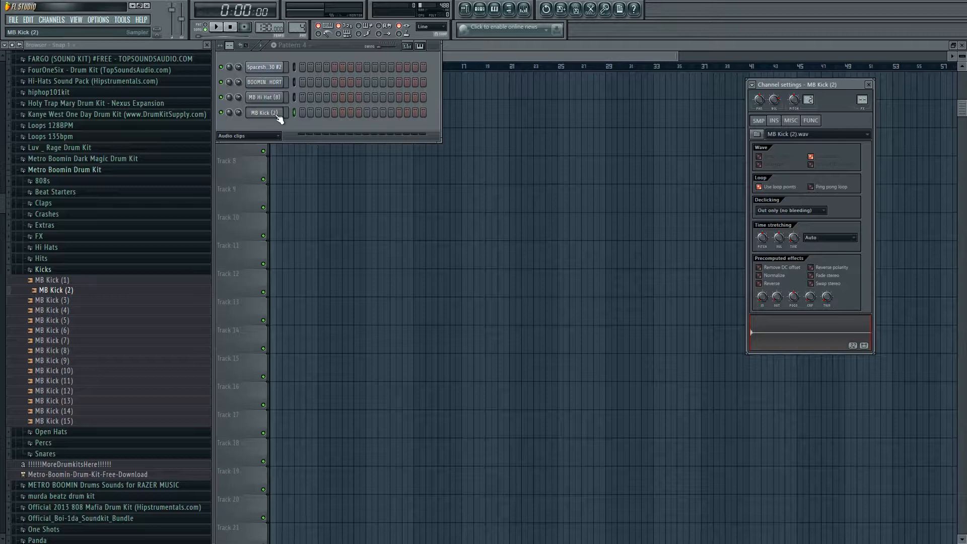
pyautogui.click(277, 116)
pyautogui.click(270, 116)
# - Check the kick's time-stretch control, preview its sample waveform, and close the channel settings and step sequencer
pyautogui.moveTo(789, 83); pyautogui.dragTo(615, 76)
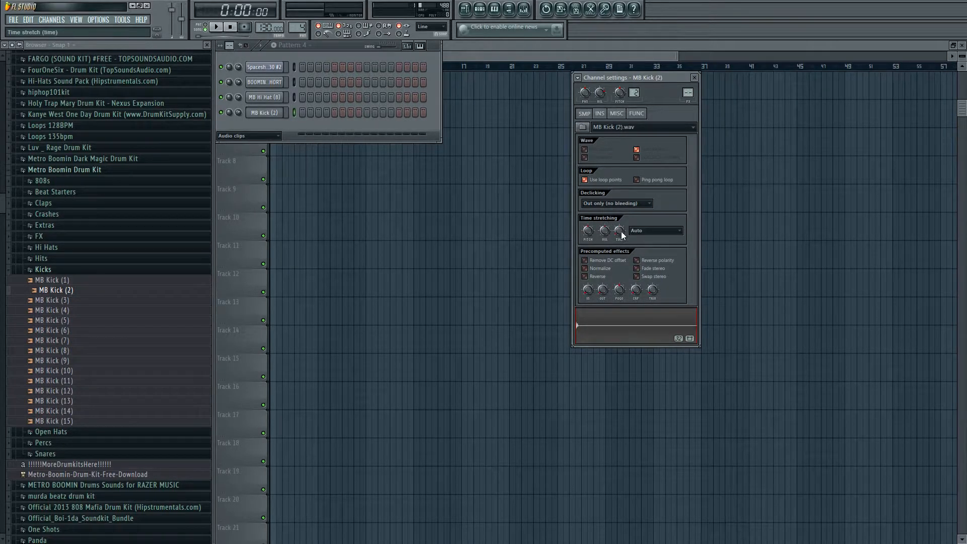
pyautogui.moveTo(619, 230); pyautogui.dragTo(618, 230)
pyautogui.click(580, 330)
pyautogui.click(580, 330)
pyautogui.click(582, 330)
pyautogui.click(694, 77)
pyautogui.click(593, 56)
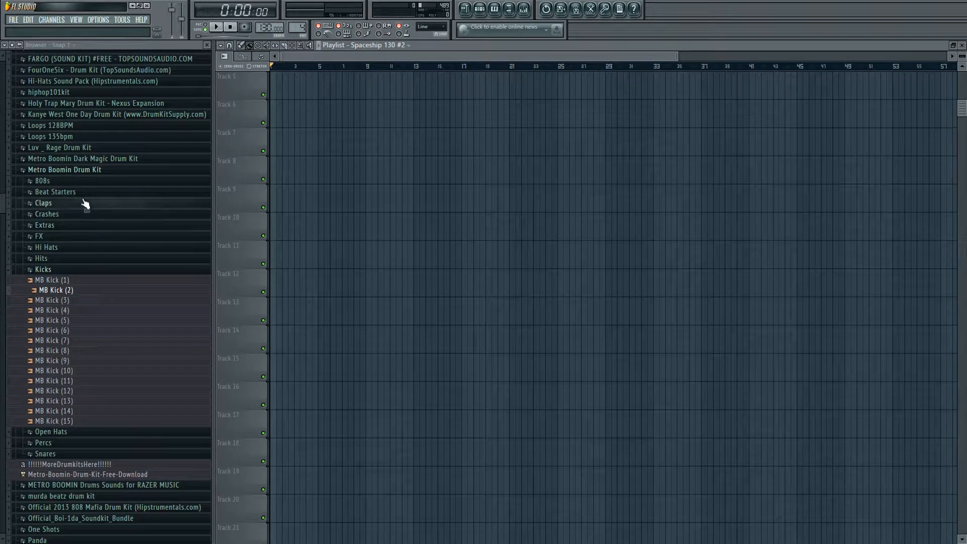
# - Add BOOMIN LOW TIGHT OPEN HAT from the METRO BOOMIN Drums Sounds for RAZER MUSIC kit as a new channel
pyautogui.click(74, 170)
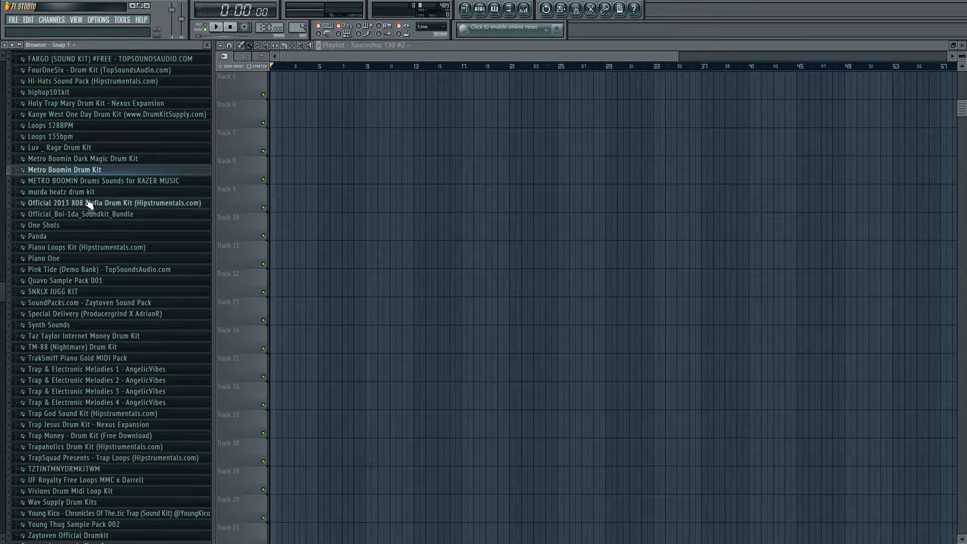
pyautogui.click(88, 181)
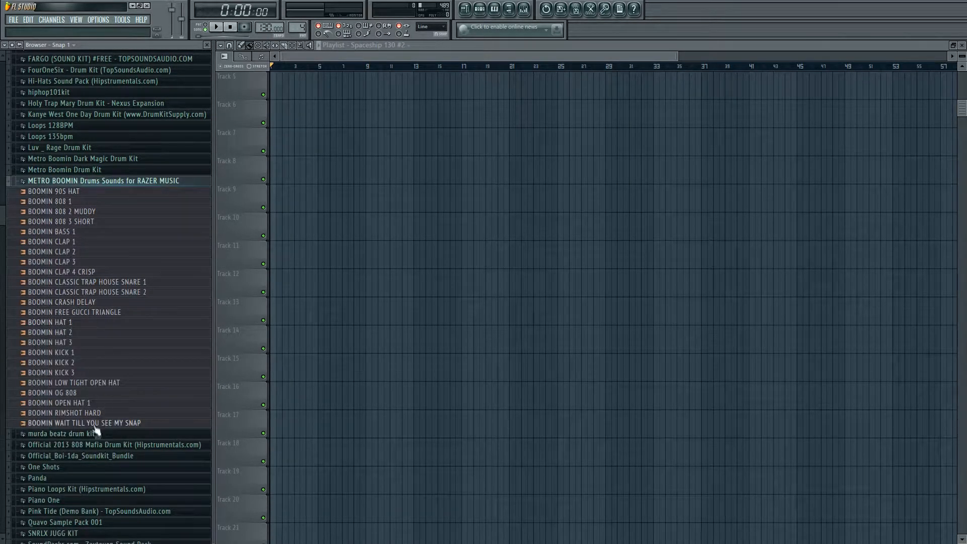
pyautogui.click(88, 383)
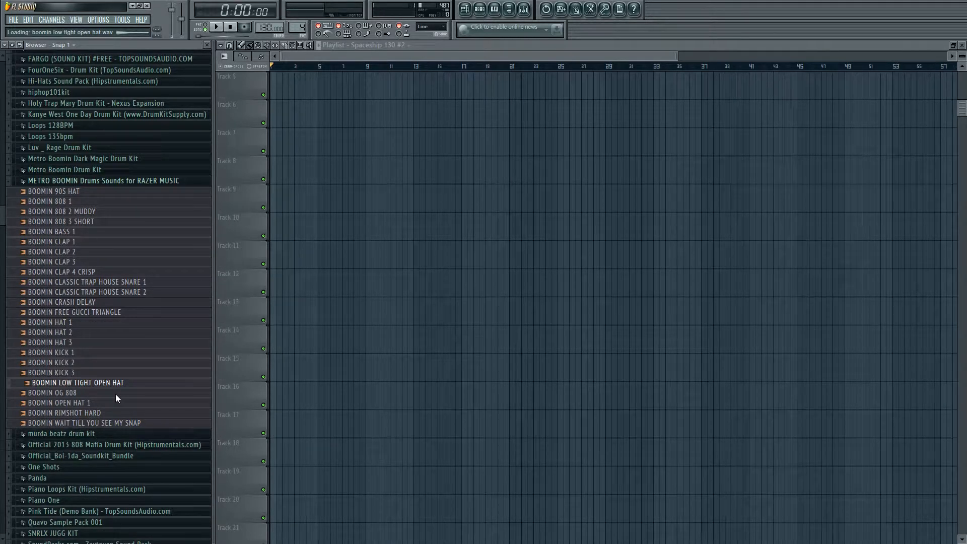
pyautogui.click(487, 14)
pyautogui.click(280, 127)
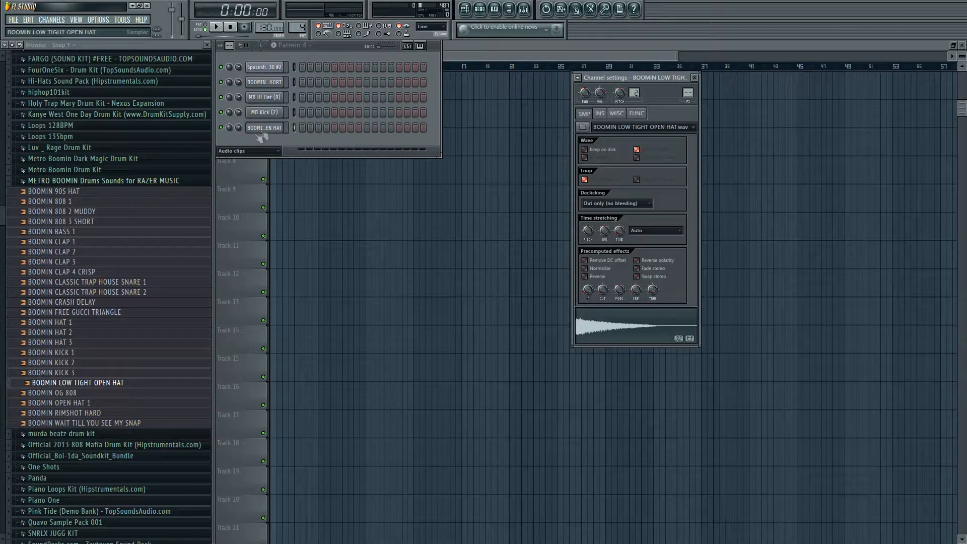
# - Enable the open hat's volume envelope and shape it with an immediate attack
pyautogui.click(266, 131)
pyautogui.click(616, 113)
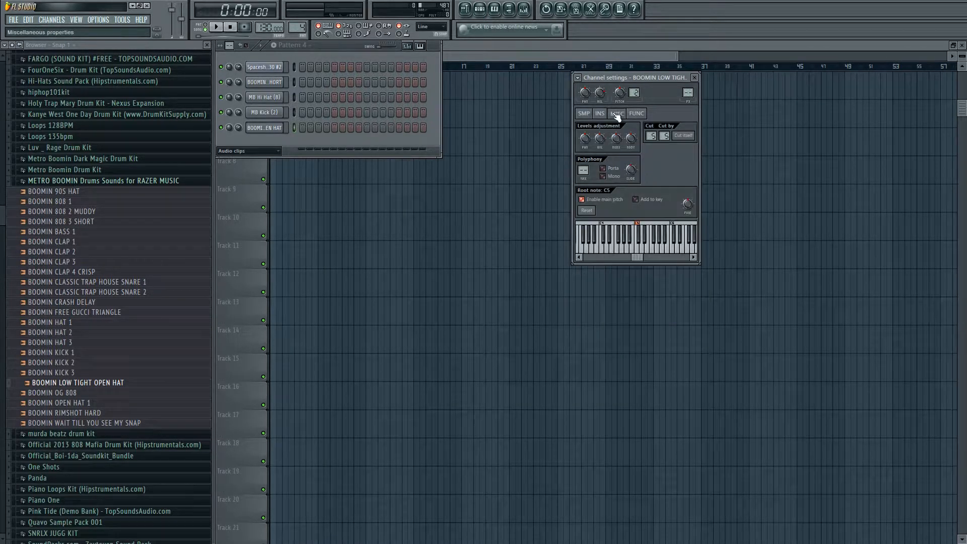
pyautogui.click(605, 115)
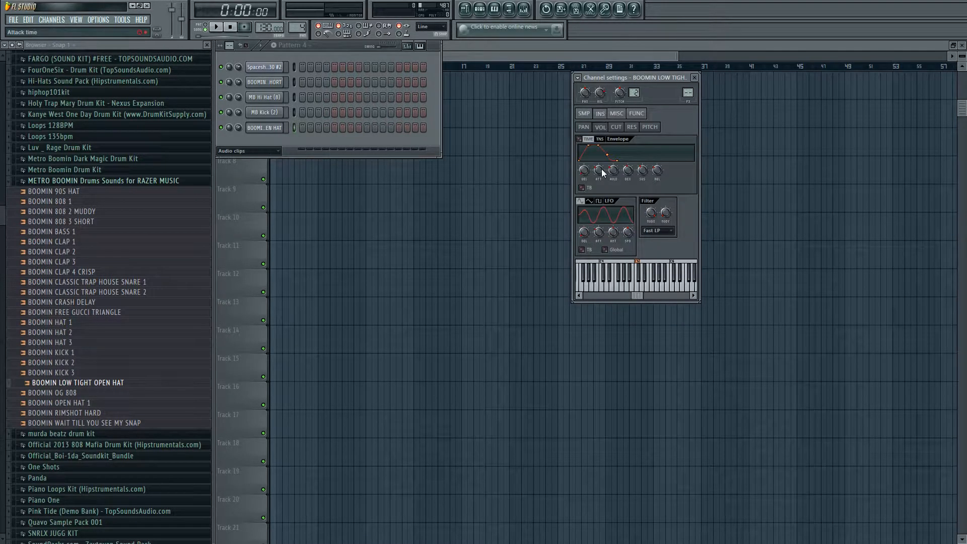
pyautogui.moveTo(598, 172); pyautogui.dragTo(598, 186)
pyautogui.scroll(3, 598, 173)
# - Audition the open hat repeatedly at its root note on the test keyboard
pyautogui.click(637, 290)
pyautogui.click(637, 290)
pyautogui.click(638, 290)
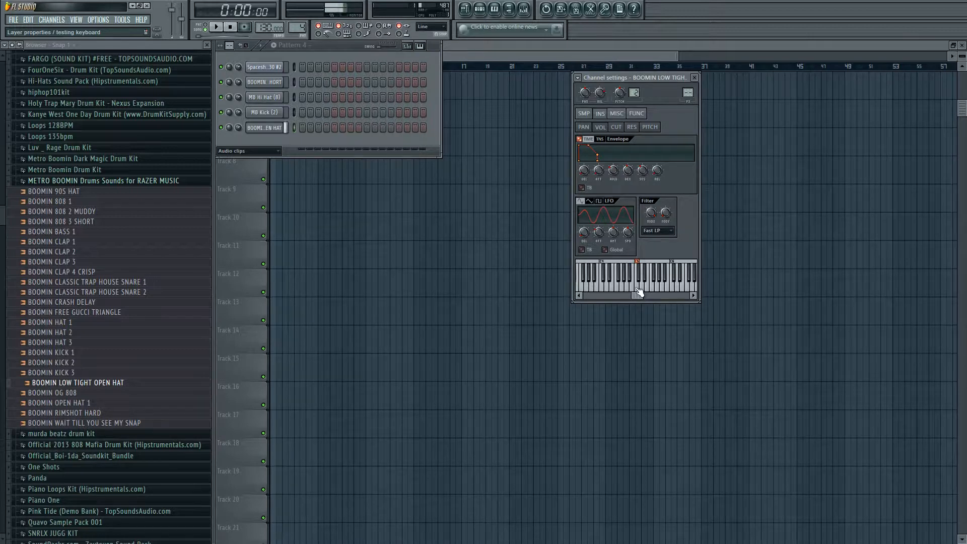
pyautogui.click(637, 291)
pyautogui.click(637, 291)
pyautogui.click(637, 291)
pyautogui.click(638, 291)
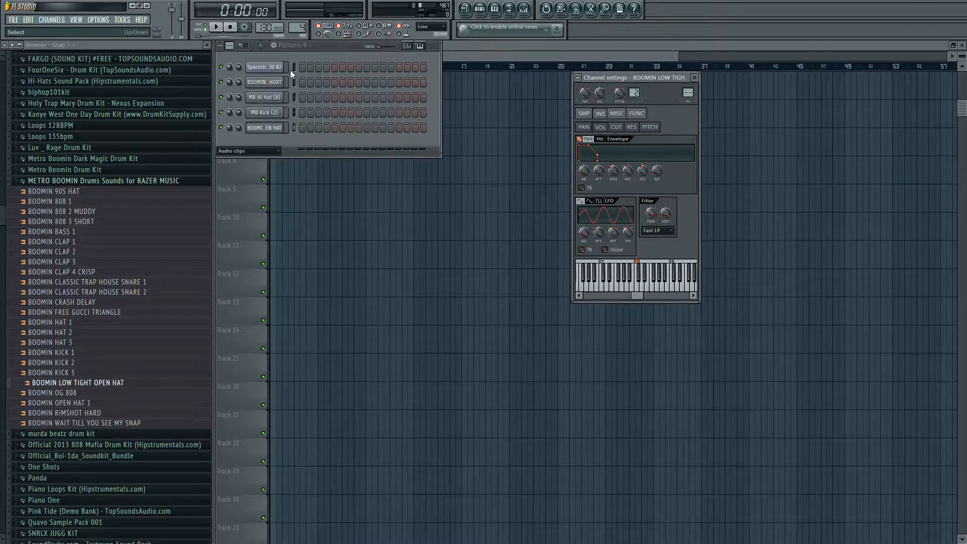
# - Switch to Pattern 2 and move the step sequencer down over the playlist
pyautogui.moveTo(297, 27); pyautogui.dragTo(297, 31)
pyautogui.scroll(1, 297, 28)
pyautogui.moveTo(326, 45); pyautogui.dragTo(416, 63)
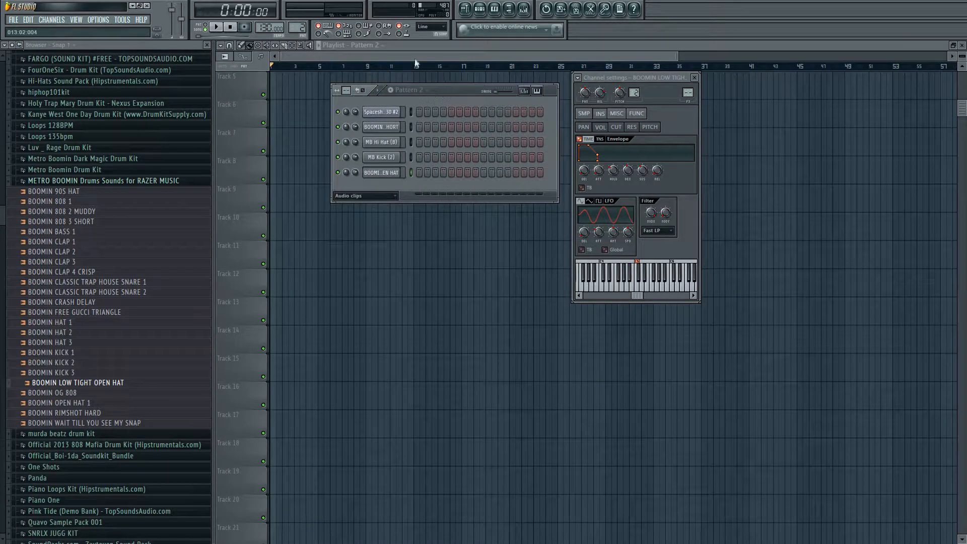
# - Place a Pattern 2 clip at bar 1 of Track 2 and extend it to bar 9 under the first Spaceship 130 clip
pyautogui.moveTo(962, 111); pyautogui.dragTo(962, 76)
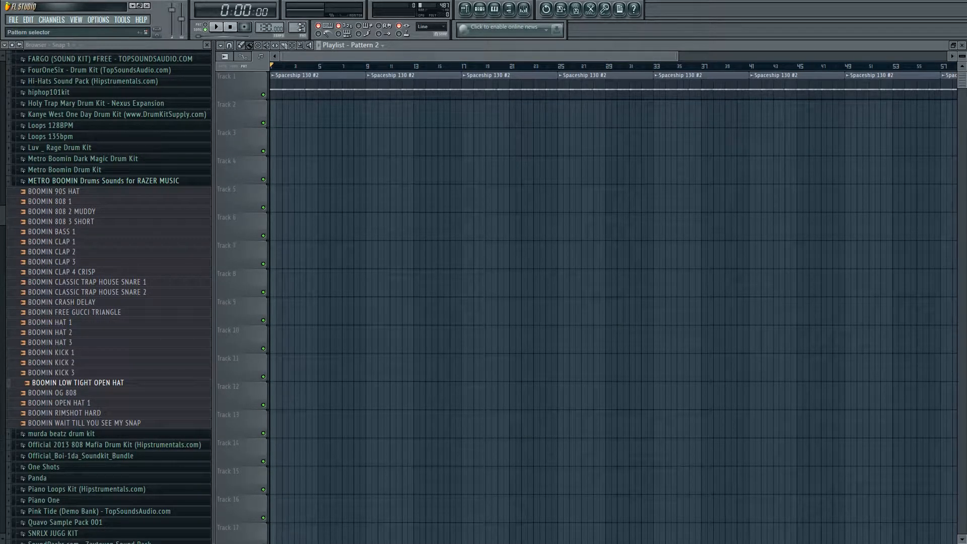
pyautogui.click(277, 111)
pyautogui.moveTo(280, 105); pyautogui.dragTo(275, 106)
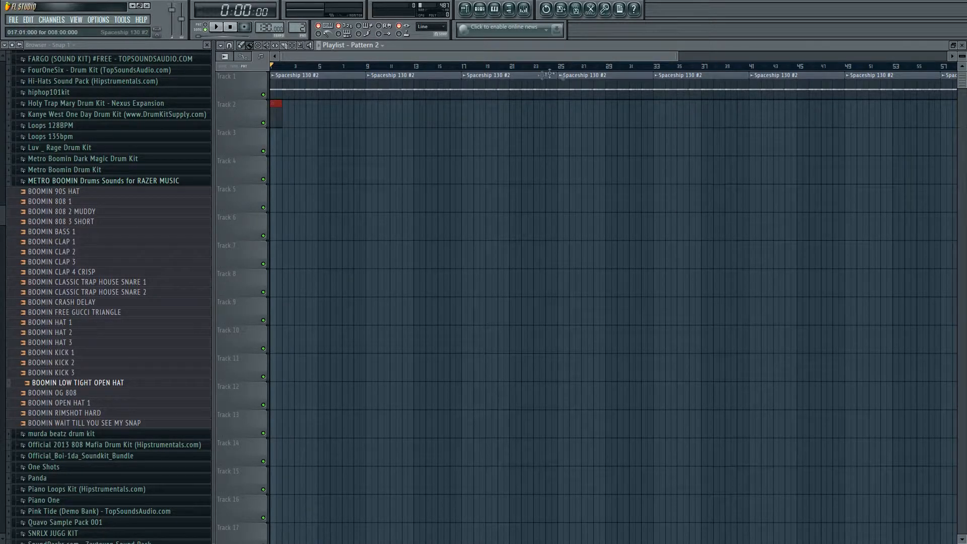
pyautogui.moveTo(676, 55); pyautogui.dragTo(417, 55)
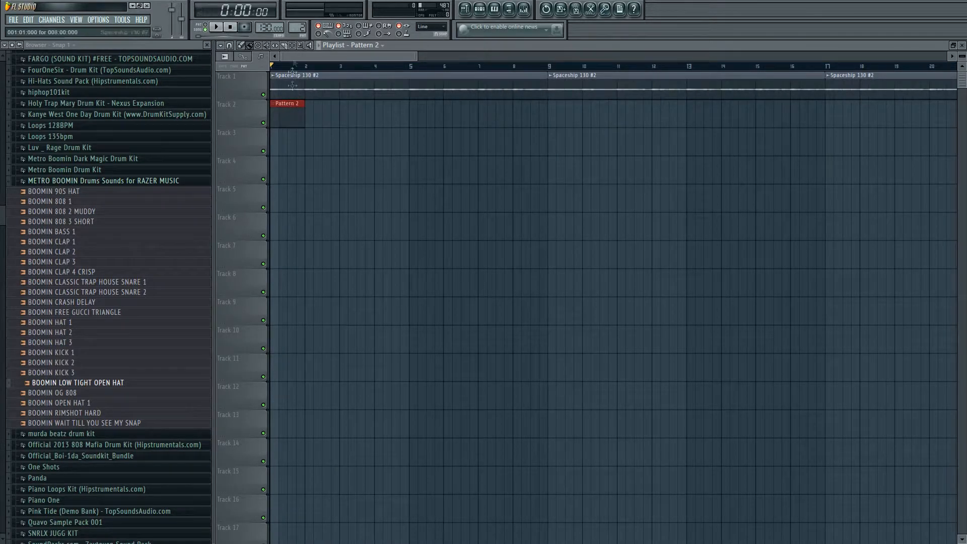
pyautogui.moveTo(303, 108); pyautogui.dragTo(530, 110)
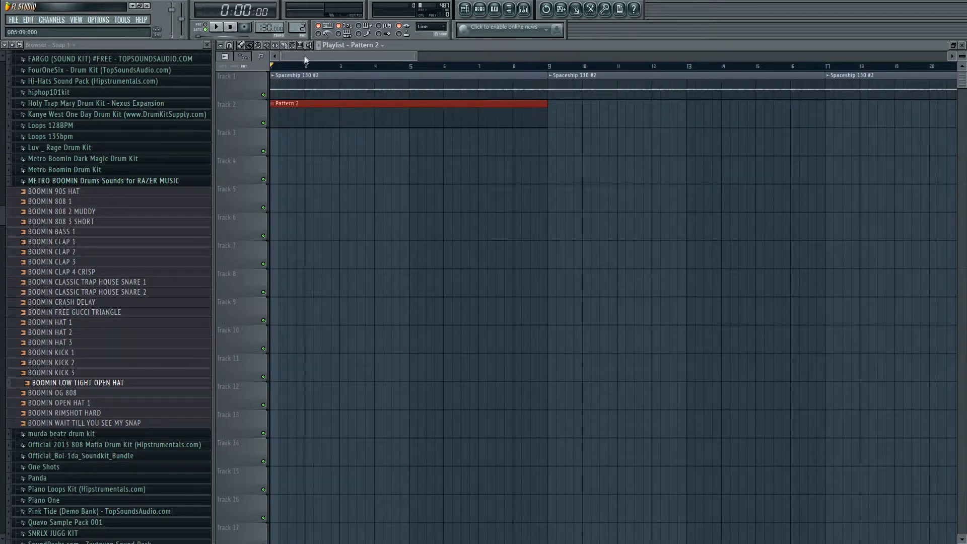
# - Show the step sequencer and move it clear of the Pattern 2 clip
pyautogui.click(482, 9)
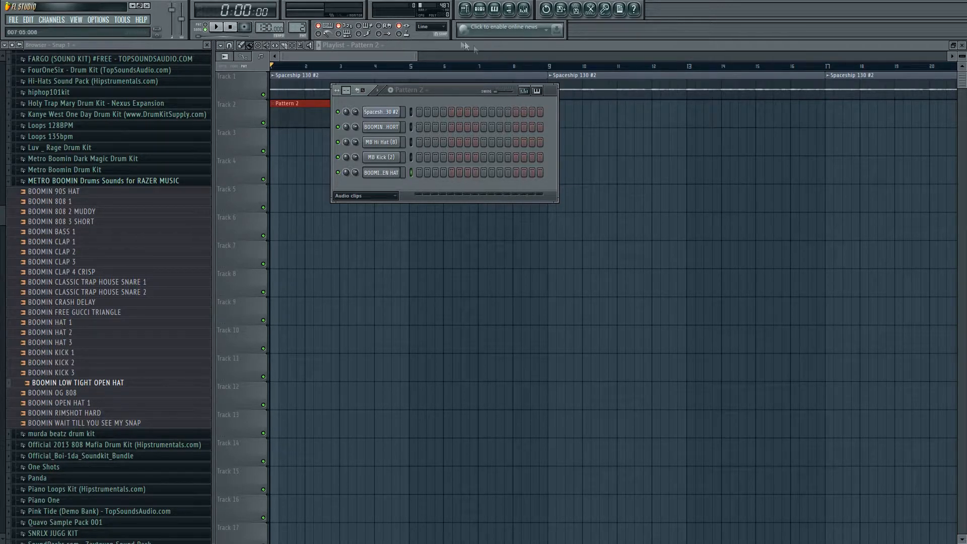
pyautogui.moveTo(452, 92); pyautogui.dragTo(675, 70)
pyautogui.click(480, 9)
pyautogui.click(479, 9)
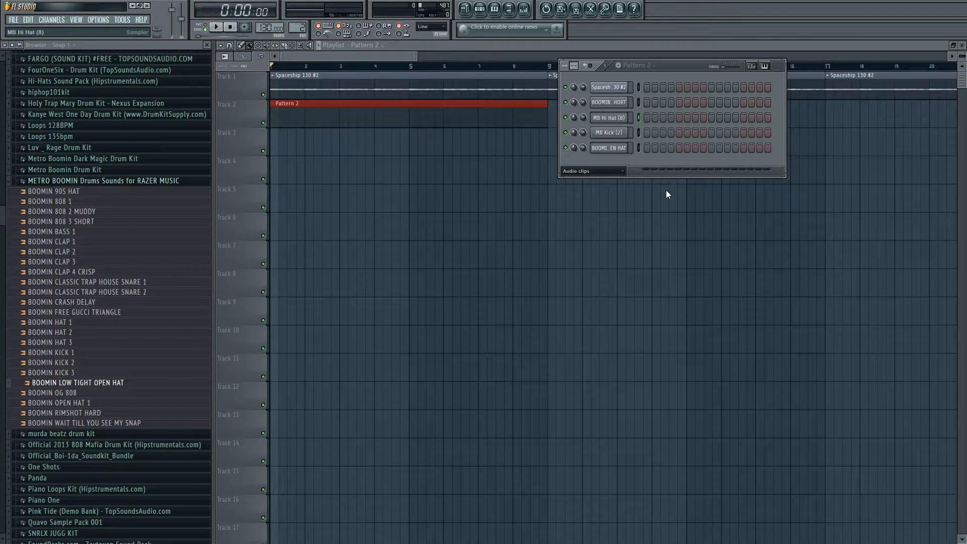
# - Try the MB Hi Hat (8) on every second step of Pattern 2, play it, and clear the steps
pyautogui.click(611, 68)
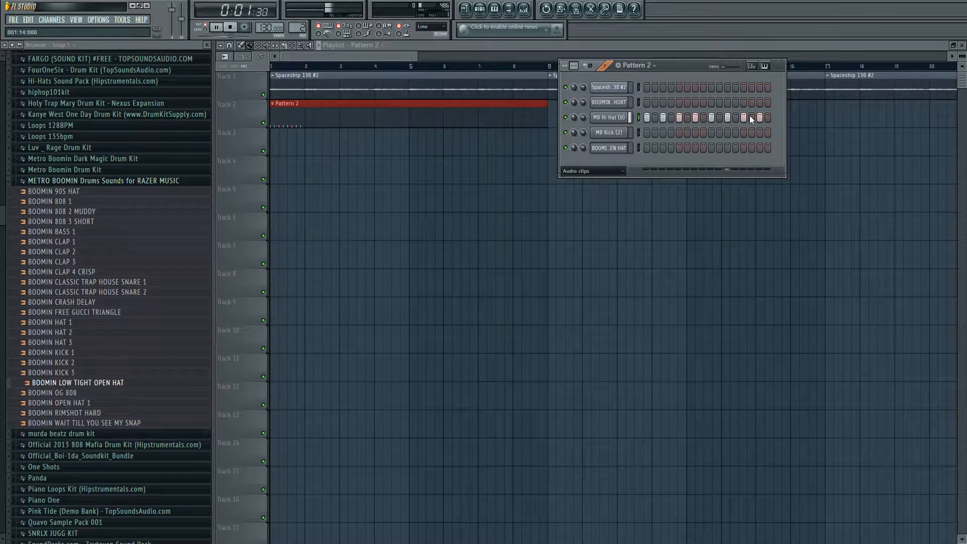
pyautogui.press('space')
pyautogui.moveTo(762, 116); pyautogui.dragTo(632, 119)
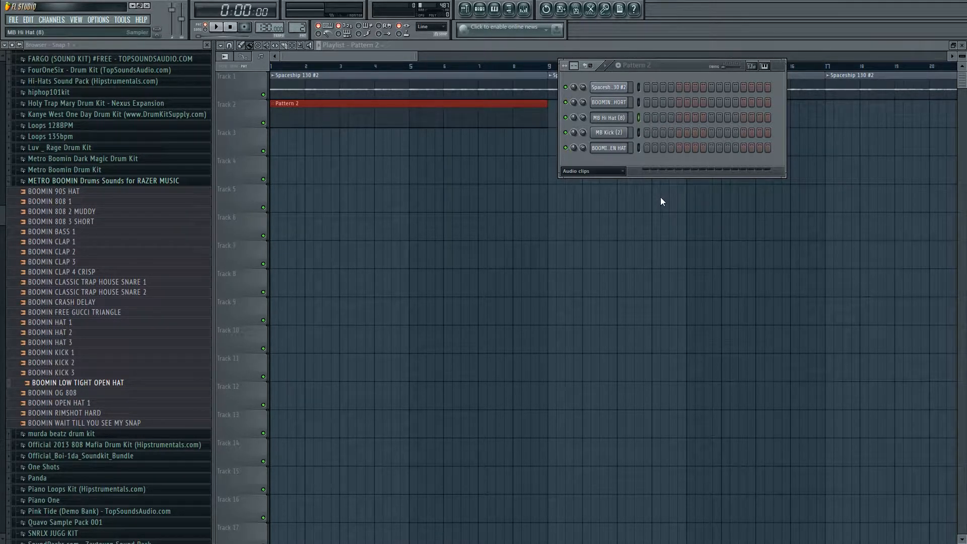
# - Try the MB Hi Hat (8) on every fourth step of Pattern 2, play it, and clear the steps
pyautogui.hotkey('ctrl', 'z')
pyautogui.press('space')
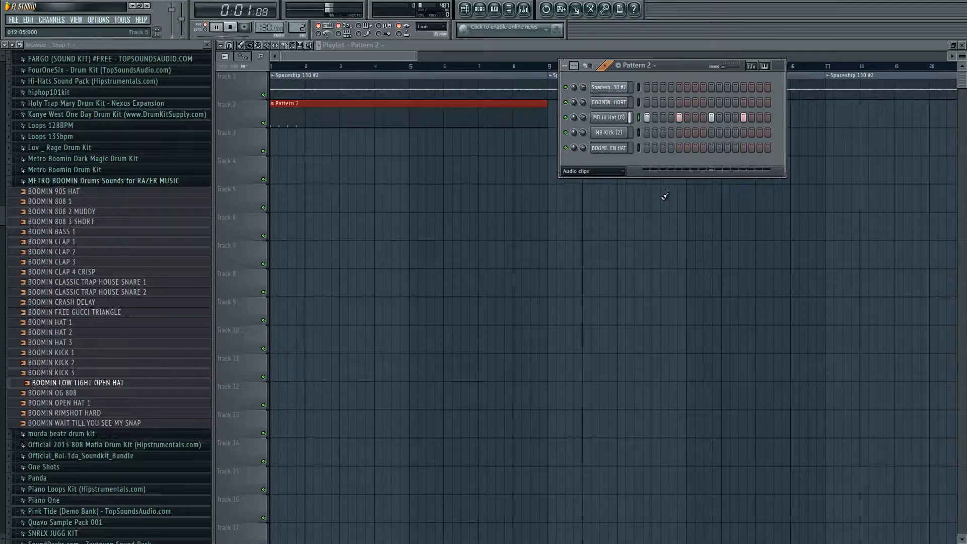
pyautogui.press('space')
pyautogui.moveTo(743, 117); pyautogui.dragTo(671, 120)
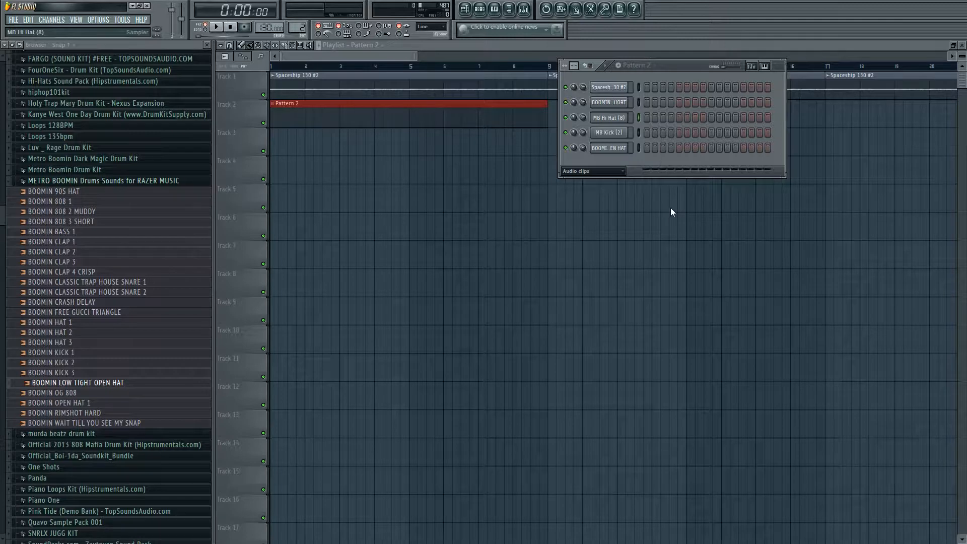
# - Try the MB Hi Hat (8) on every eighth step of Pattern 2, play it, and clear the steps
pyautogui.hotkey('ctrl', 'z')
pyautogui.press('space')
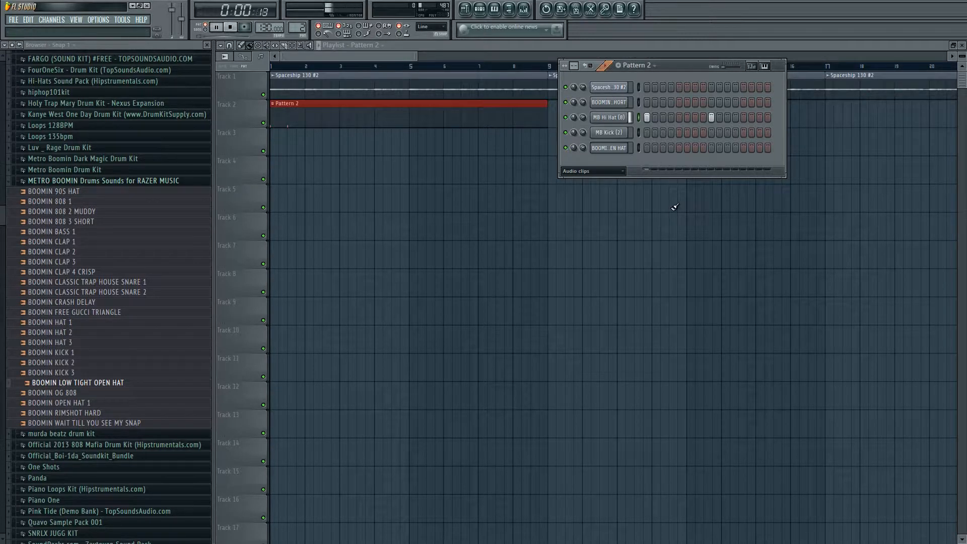
pyautogui.click(645, 118)
pyautogui.click(709, 118)
pyautogui.press('space')
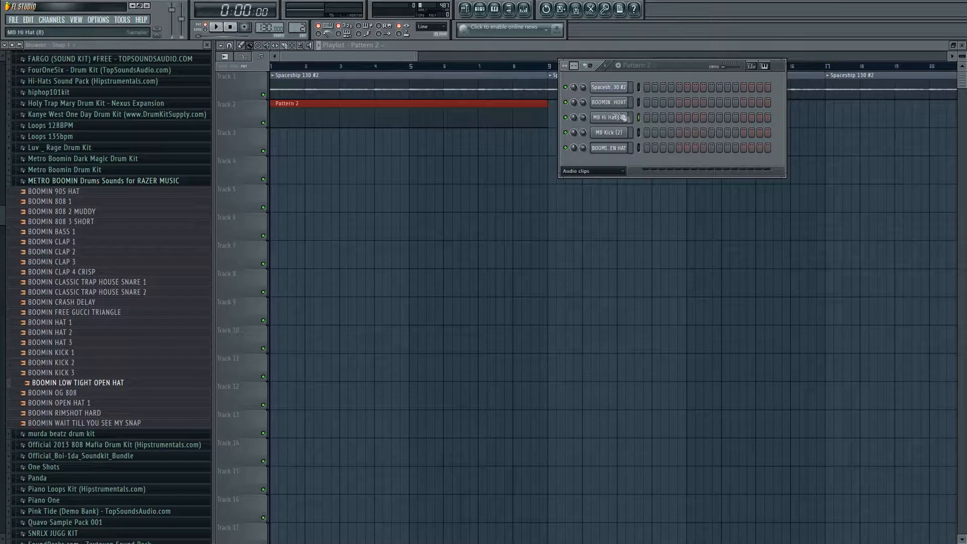
# - Preview claps in the Metro Boomin Drum Kit's Claps folder and add MB Clap (10) as a new channel
pyautogui.click(107, 182)
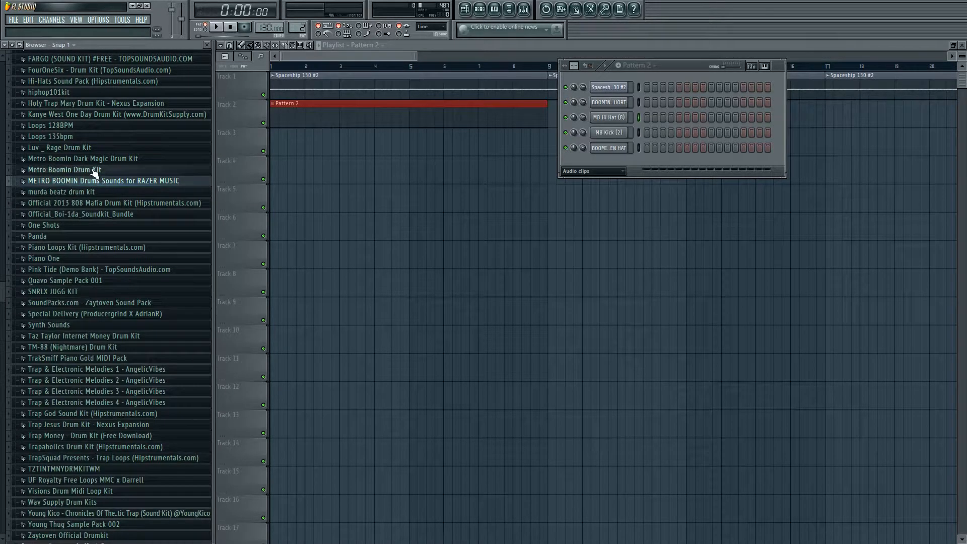
pyautogui.click(96, 170)
pyautogui.click(50, 270)
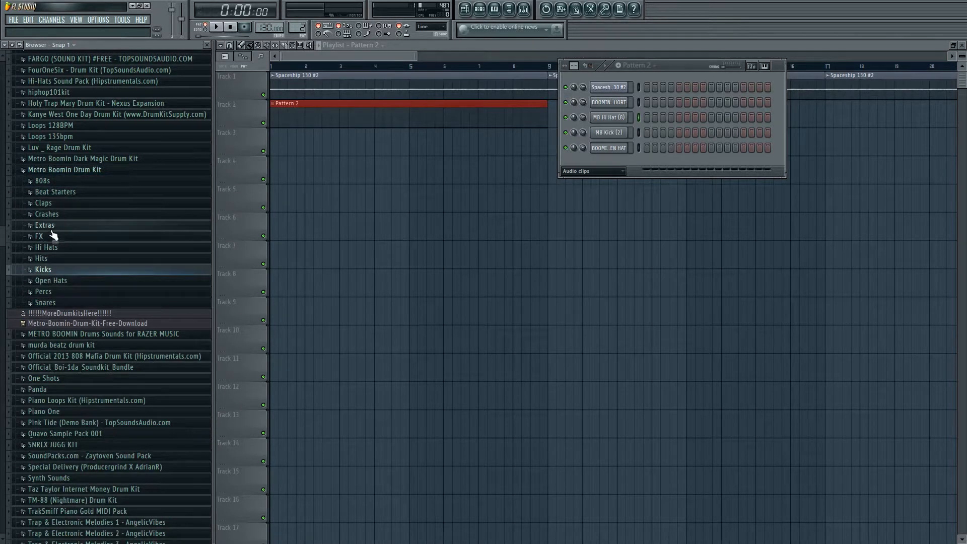
pyautogui.click(55, 203)
pyautogui.click(65, 234)
pyautogui.click(56, 213)
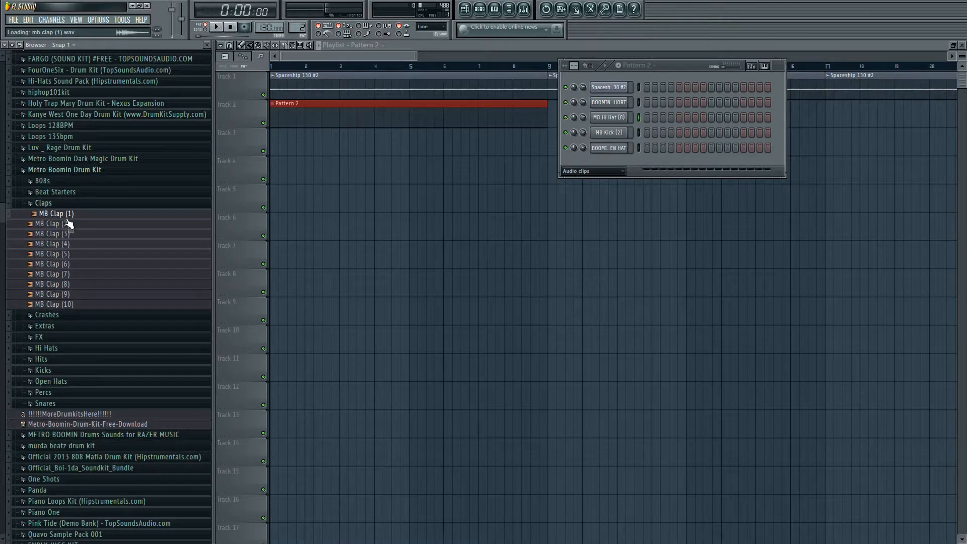
pyautogui.click(65, 304)
pyautogui.click(77, 317)
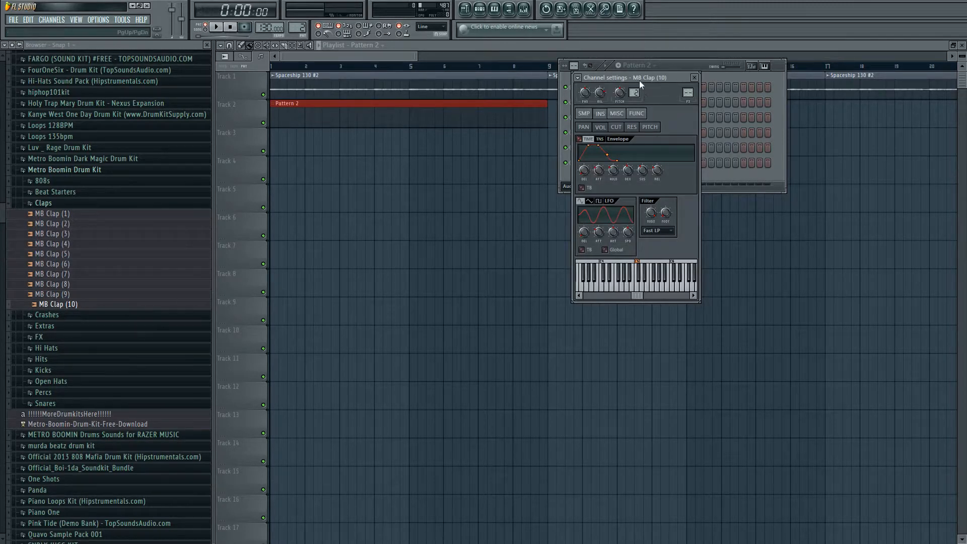
# - Close the clap's channel settings, place an MB Clap (10) hit on step 9 of Pattern 2, and play it
pyautogui.moveTo(639, 81); pyautogui.dragTo(695, 83)
pyautogui.click(750, 81)
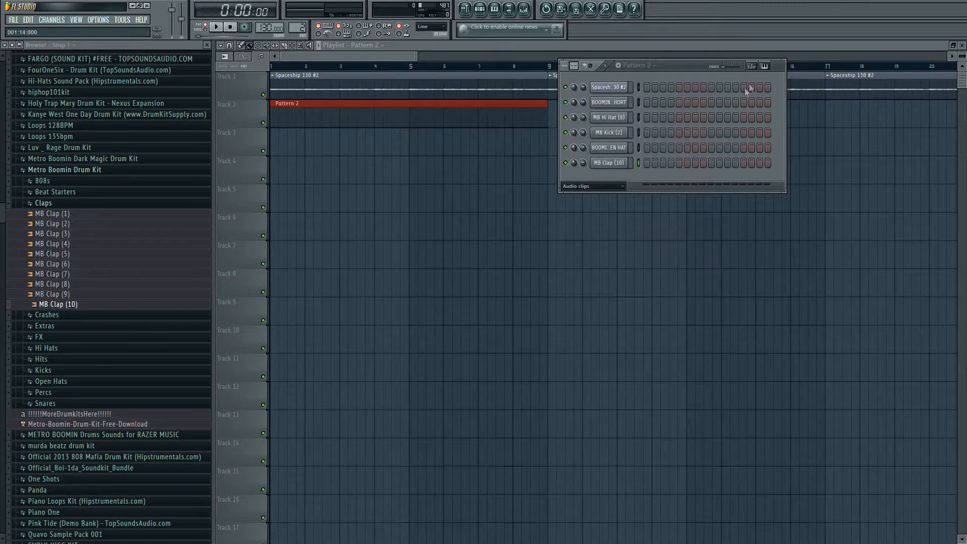
pyautogui.click(711, 162)
pyautogui.press('space')
pyautogui.press('space')
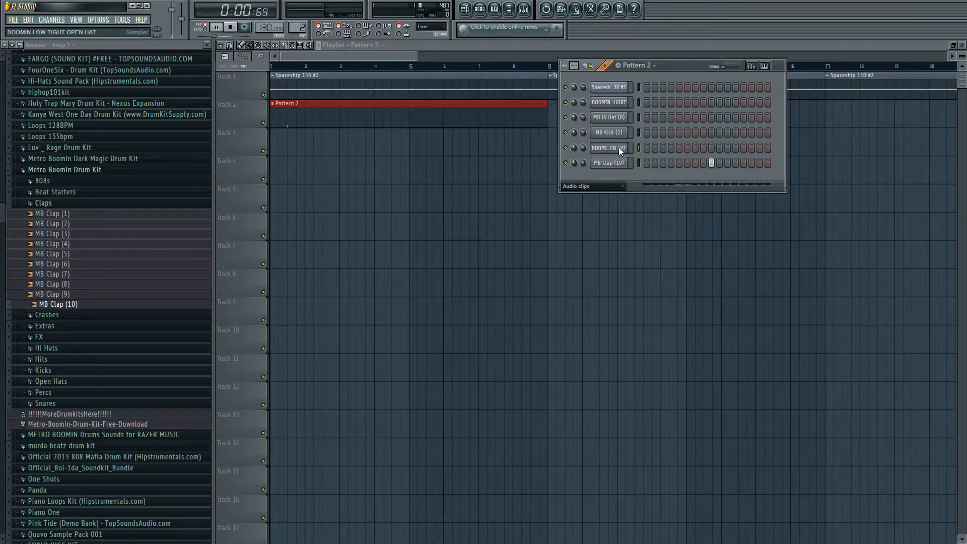
# - Fill MB Hi Hat (8) on every second step of Pattern 2 and open its notes in a maximized piano roll
pyautogui.click(614, 117)
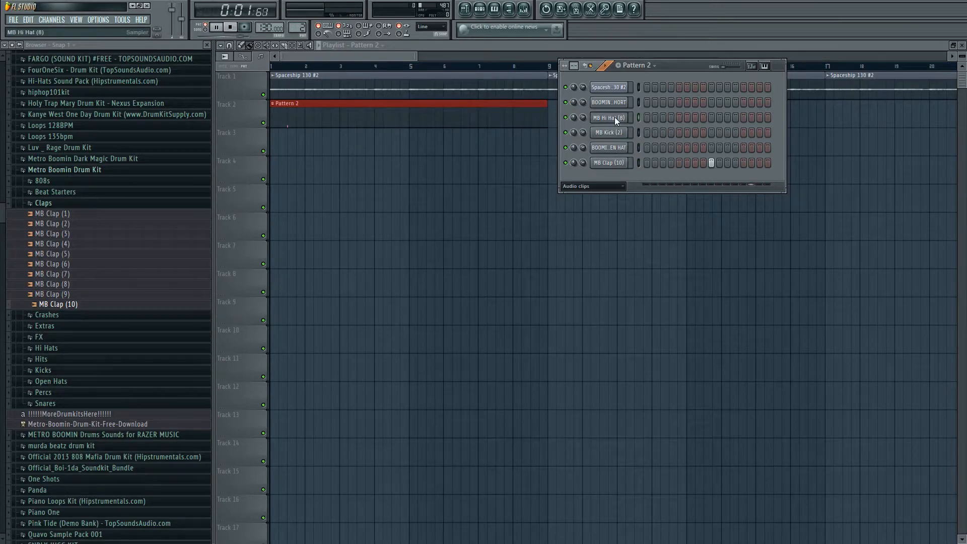
pyautogui.click(653, 190)
pyautogui.press('F7')
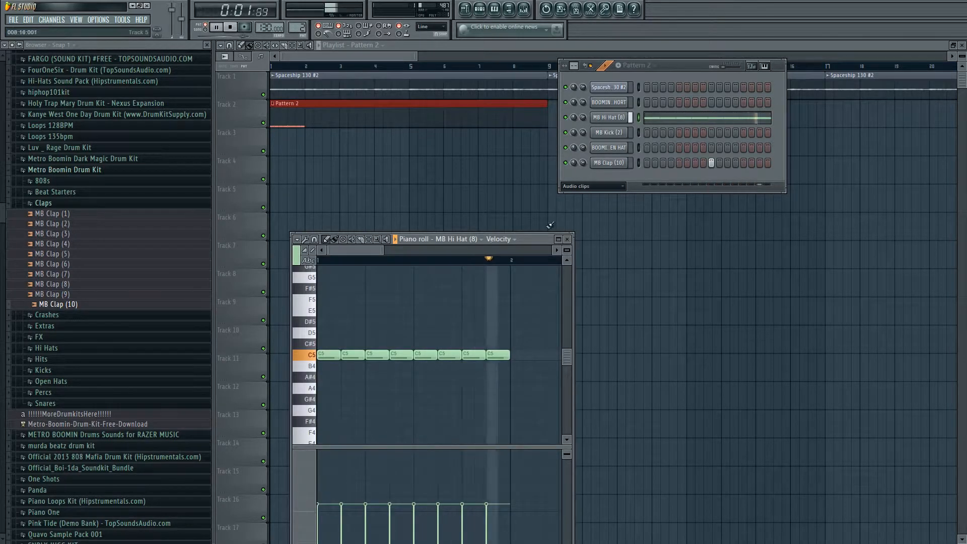
pyautogui.moveTo(536, 238); pyautogui.dragTo(537, 108)
pyautogui.click(558, 108)
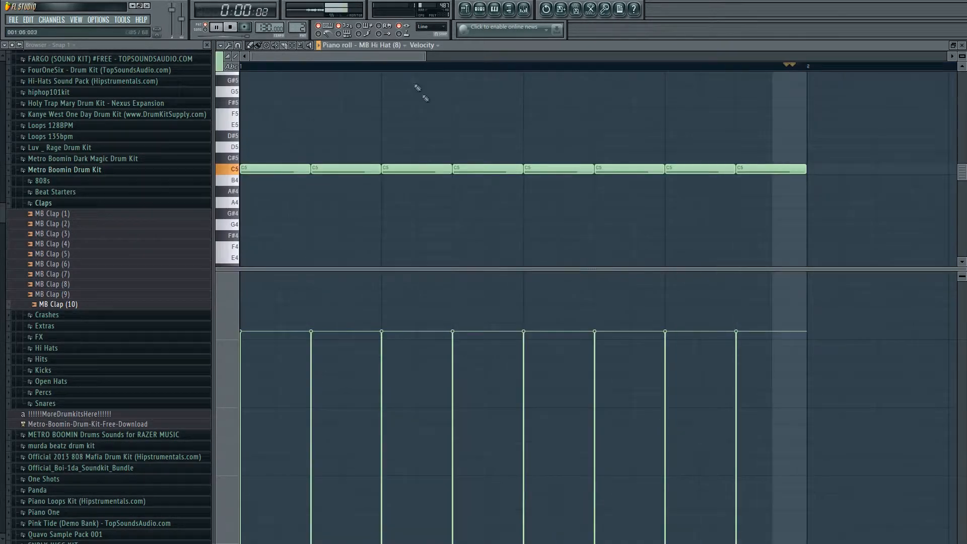
# - Copy the MB Hi Hat (8) notes from bar 1 into bar 2, and both bars into bars 3 and 4
pyautogui.moveTo(422, 61); pyautogui.dragTo(540, 125)
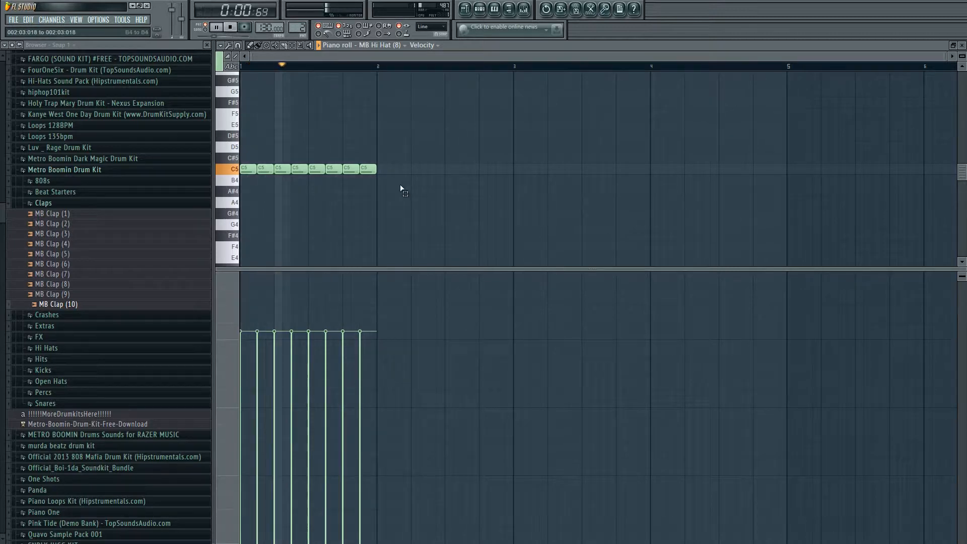
pyautogui.moveTo(399, 185); pyautogui.dragTo(205, 141)
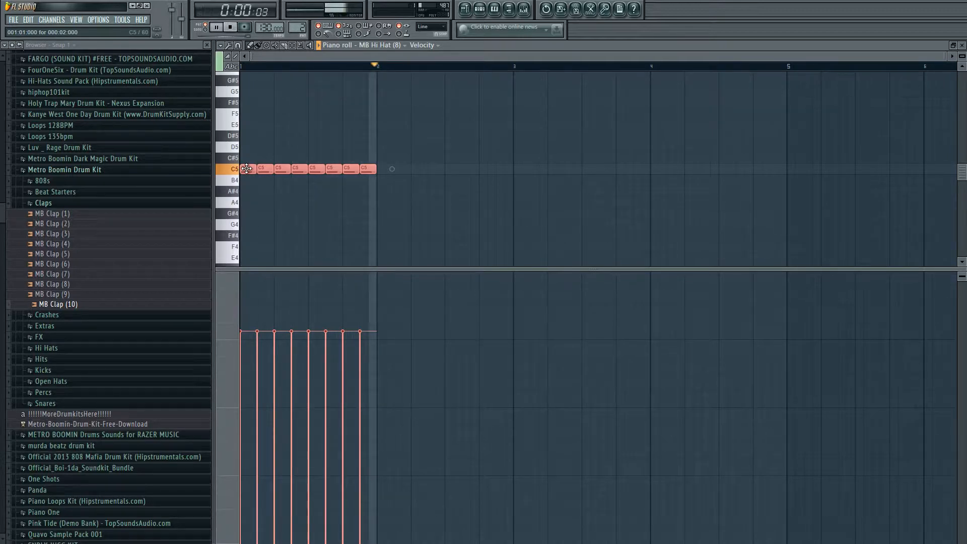
pyautogui.moveTo(247, 169); pyautogui.dragTo(388, 180)
pyautogui.click(392, 184)
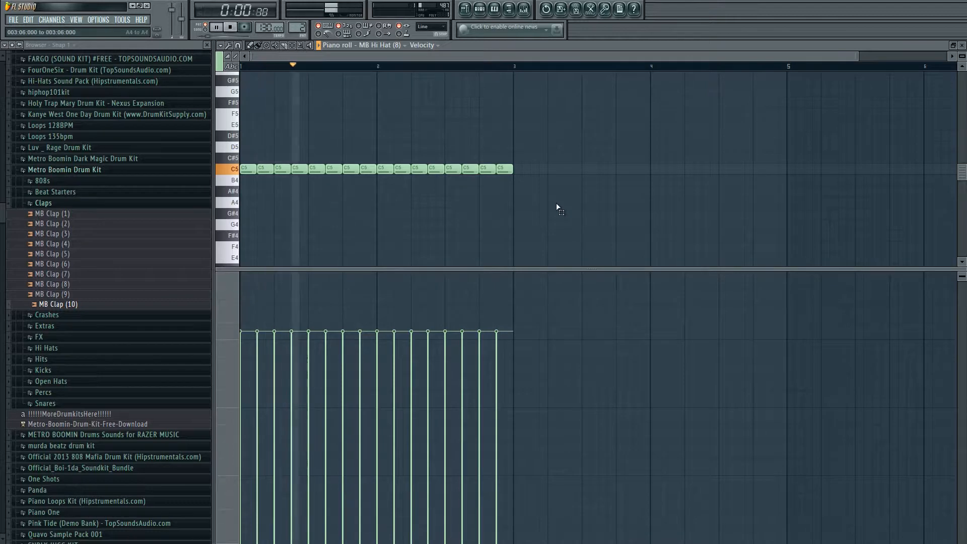
pyautogui.moveTo(545, 191); pyautogui.dragTo(240, 126)
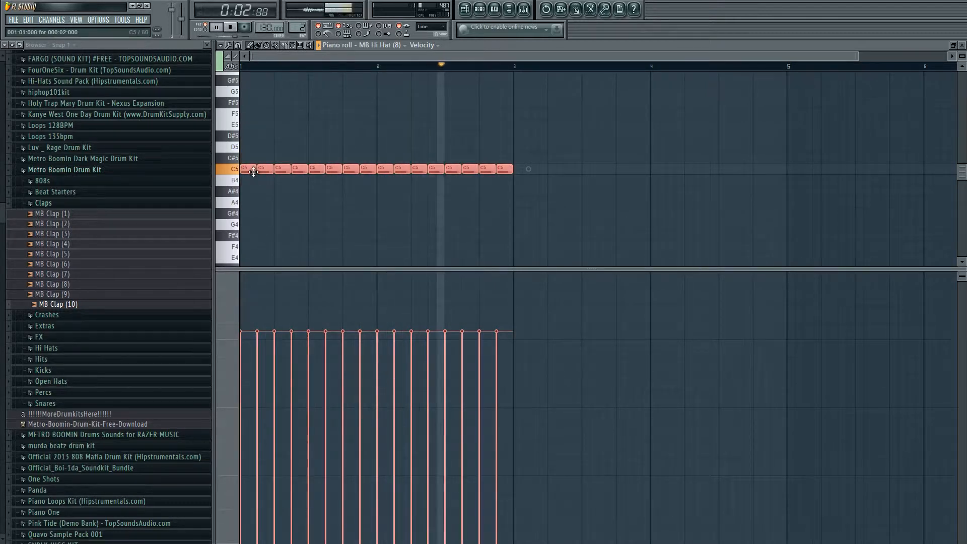
pyautogui.moveTo(251, 171); pyautogui.dragTo(526, 170)
pyautogui.click(526, 194)
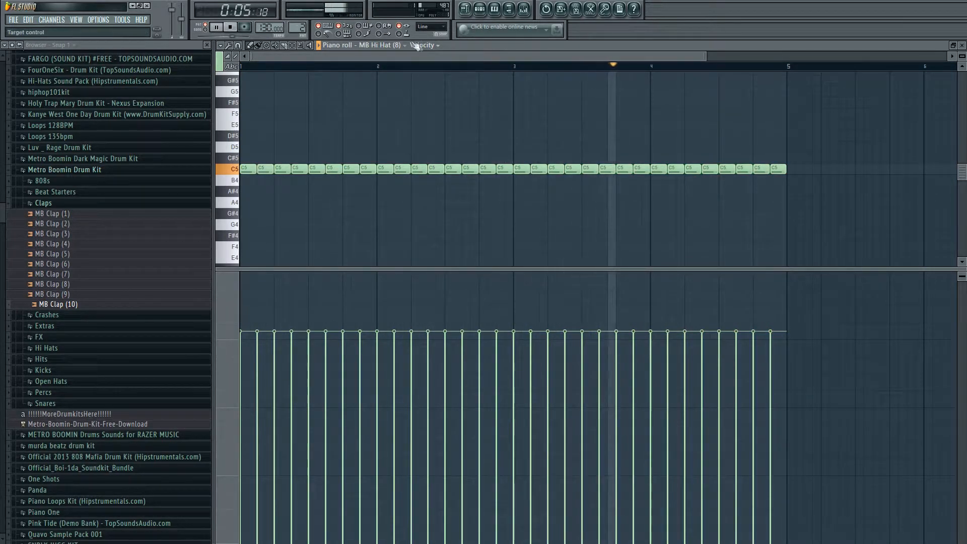
# - Return to the playlist and switch playback to song mode to hear Pattern 2 with the Spaceship 130 loop
pyautogui.click(465, 9)
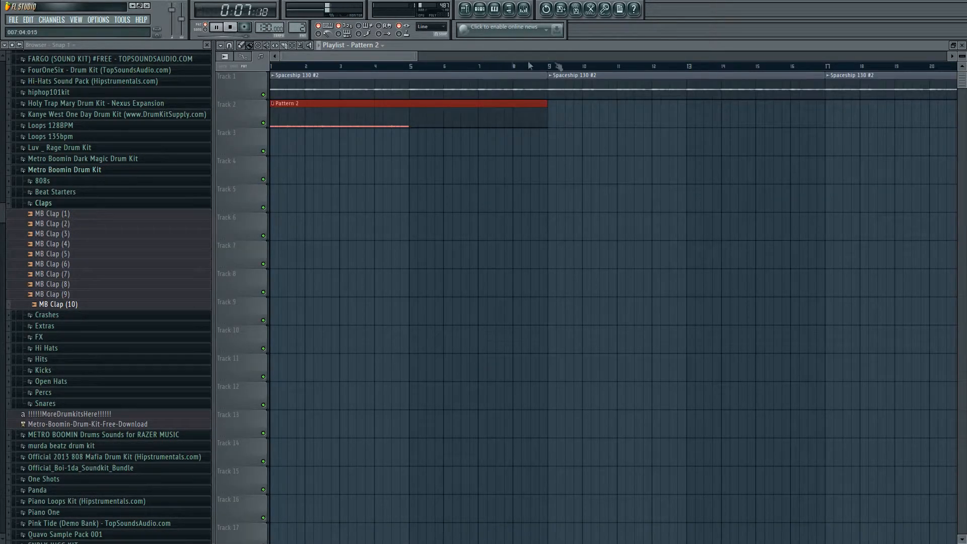
pyautogui.scroll(2, 438, 66)
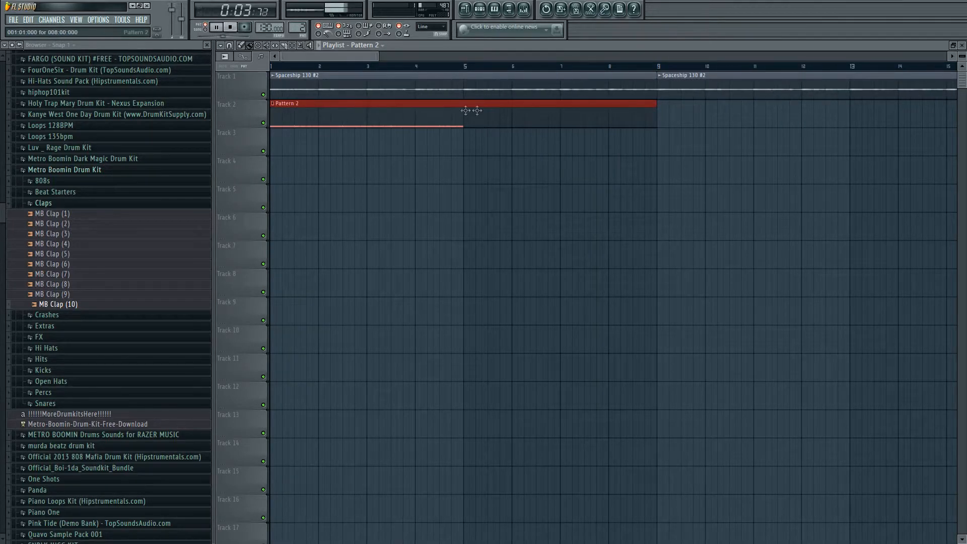
pyautogui.press('l')
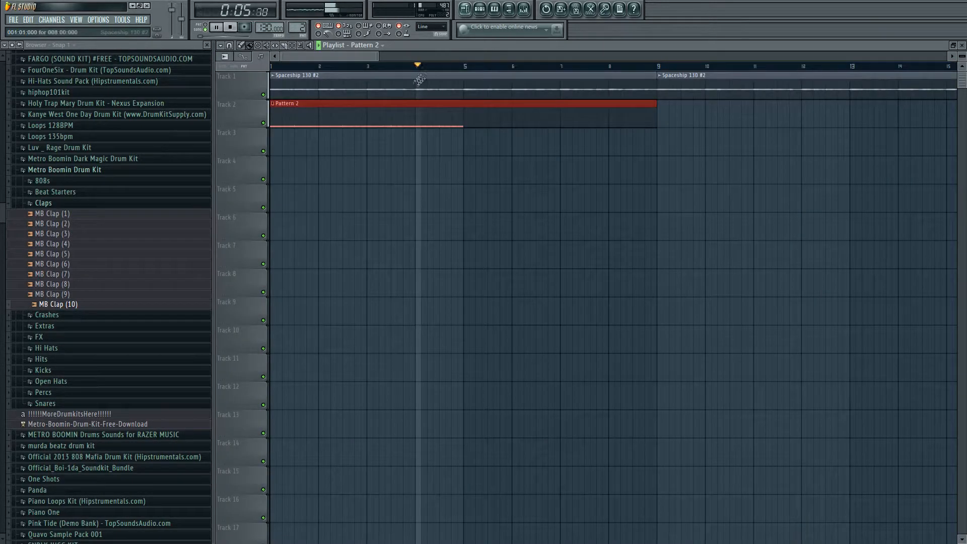
# - Duplicate the four bars of MB Hi Hat (8) notes into bars 5 to 8 and play the song from the playlist
pyautogui.doubleClick(385, 119)
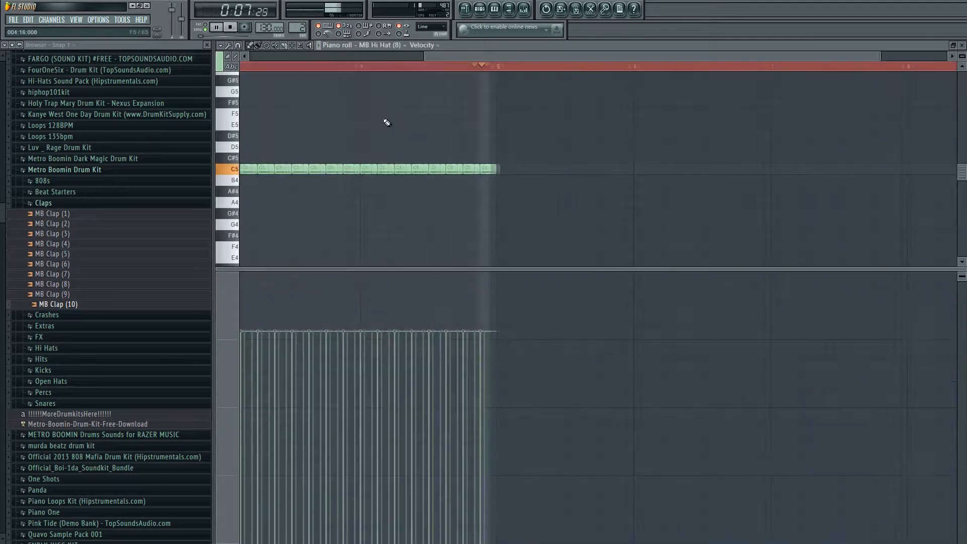
pyautogui.scroll(-3, 471, 77)
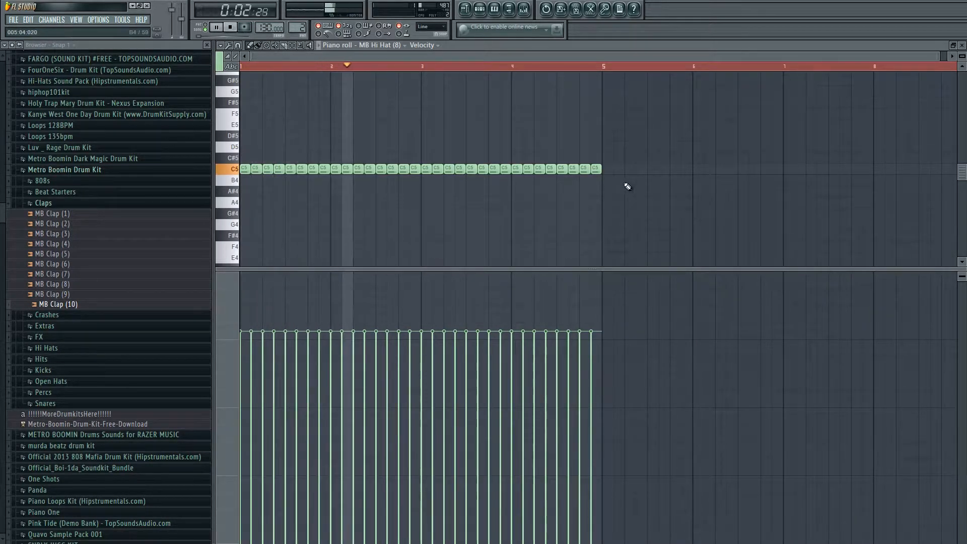
pyautogui.moveTo(625, 214); pyautogui.dragTo(239, 98)
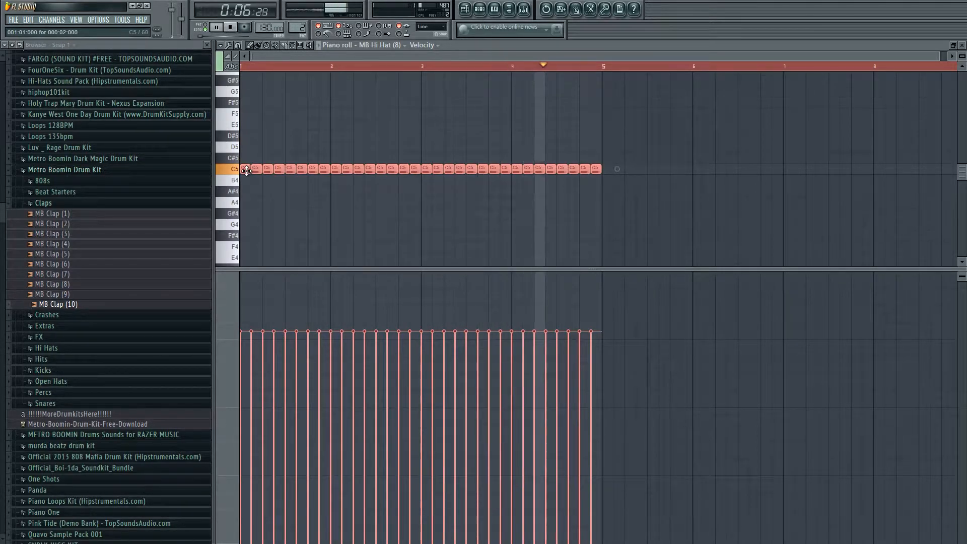
pyautogui.hotkey('ctrl', 'b')
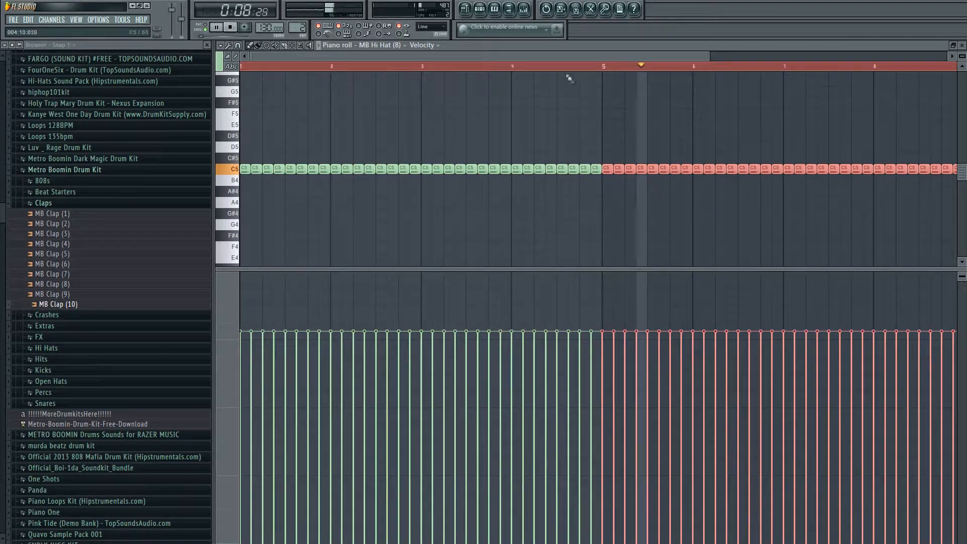
pyautogui.scroll(3, 584, 59)
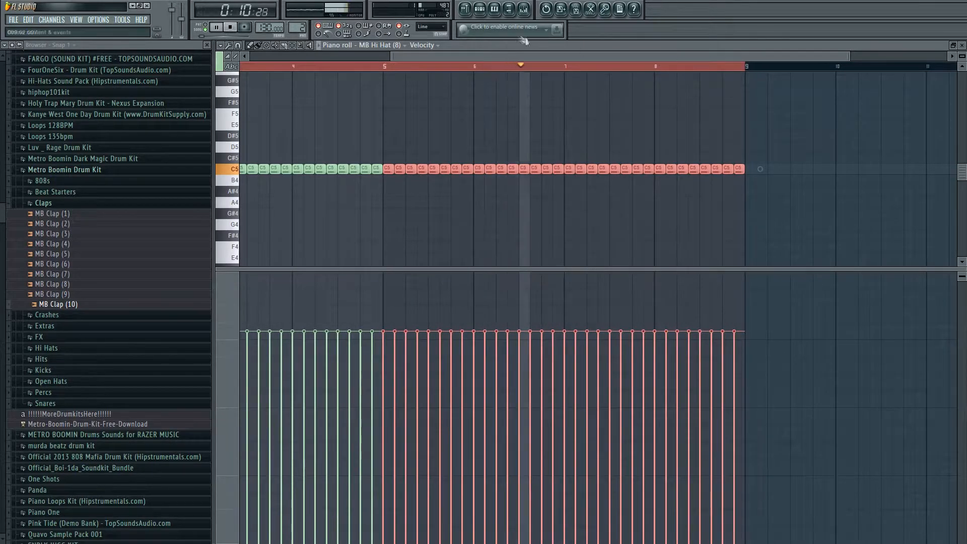
pyautogui.click(468, 14)
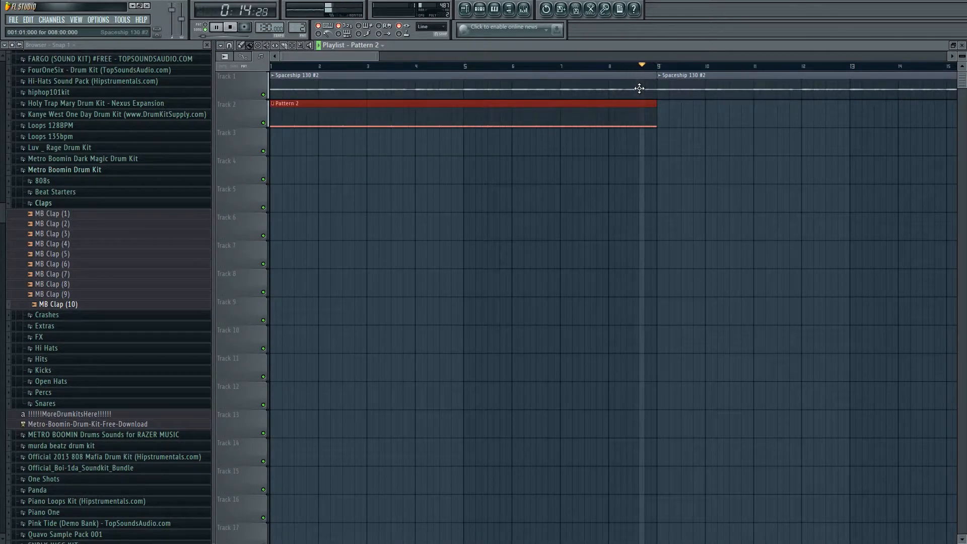
pyautogui.press('space')
pyautogui.press('space')
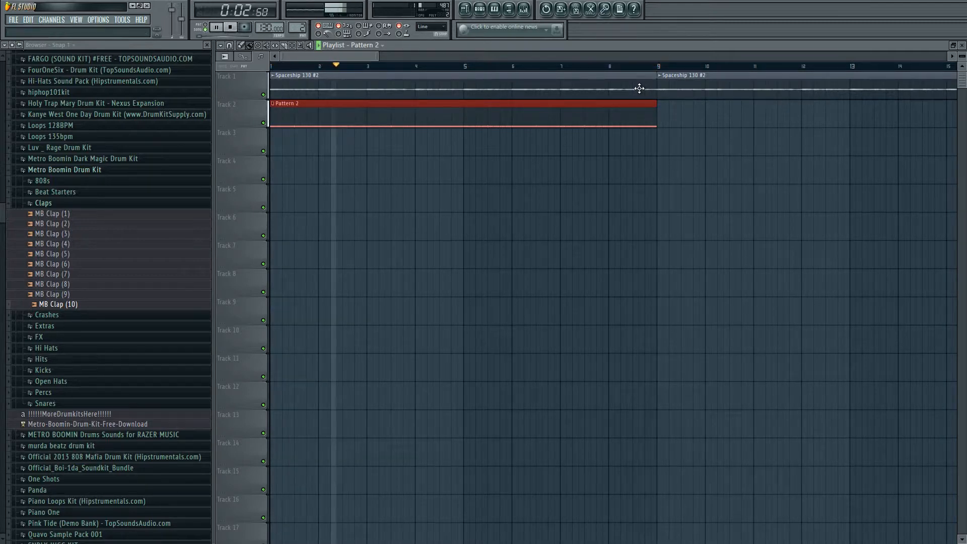
# - Try the Boomin Low Tight Open Hat on step 5 of Pattern 2 during playback, and clear it
pyautogui.click(479, 8)
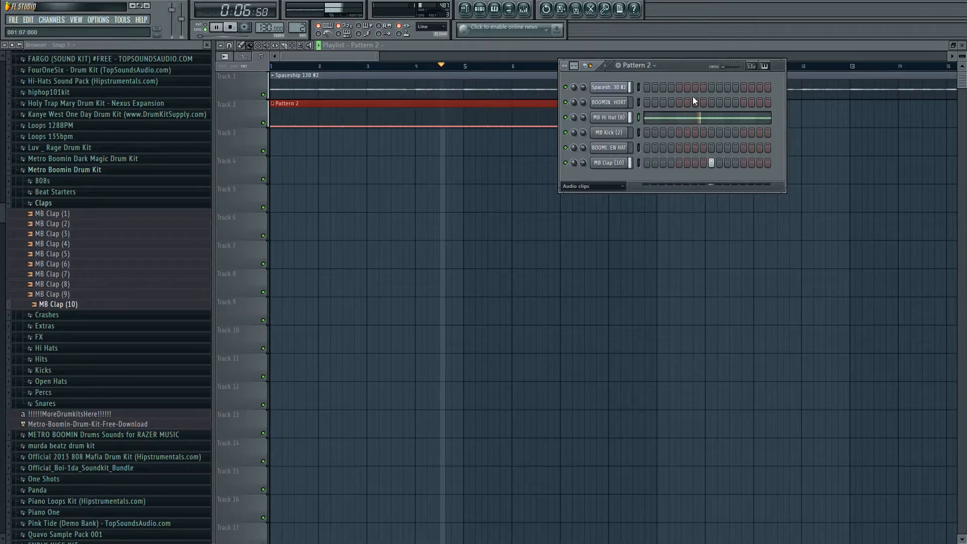
pyautogui.press('space')
pyautogui.press('space')
pyautogui.click(669, 148)
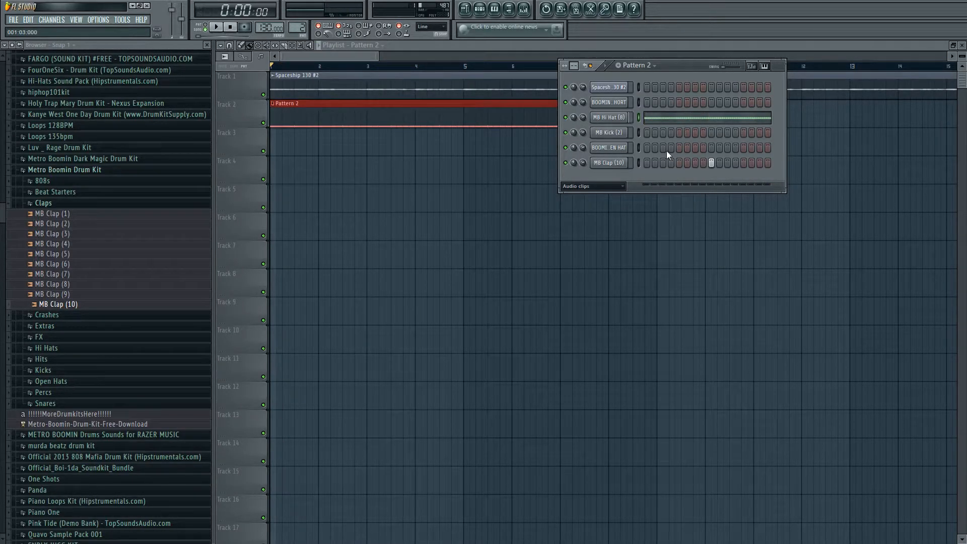
pyautogui.click(677, 148)
pyautogui.click(672, 148)
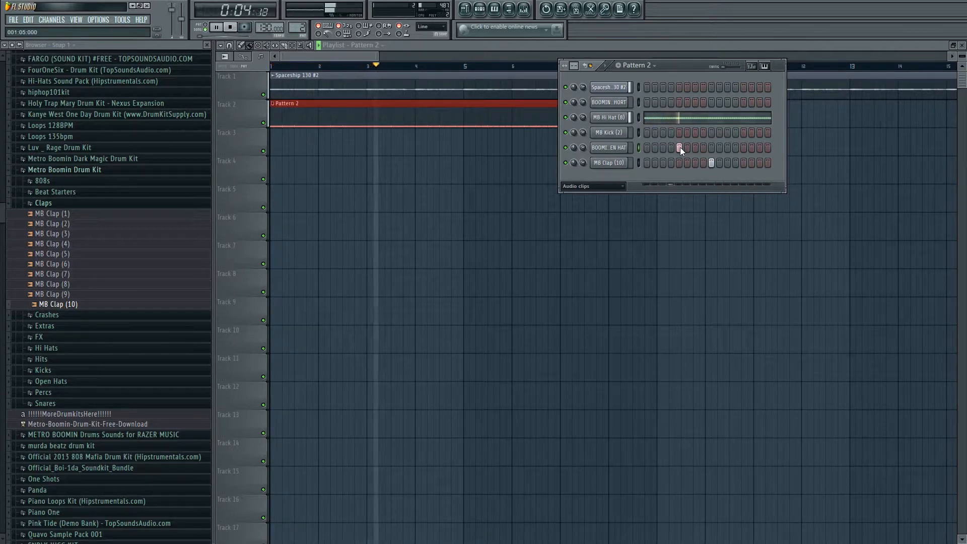
pyautogui.click(680, 147)
pyautogui.press('space')
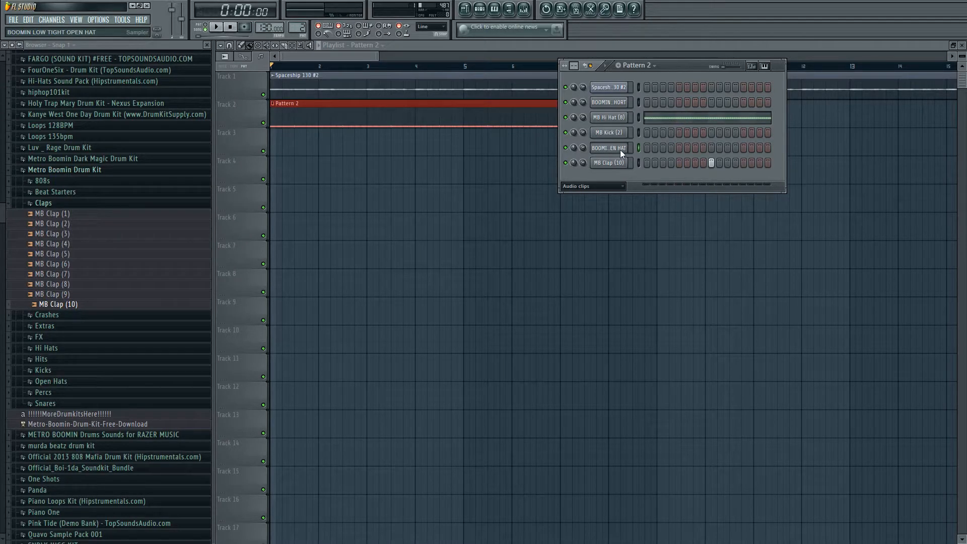
# - Place a C5 open-hat note on step 5 of bar 1 in the piano roll, with a length of four steps
pyautogui.press('F7')
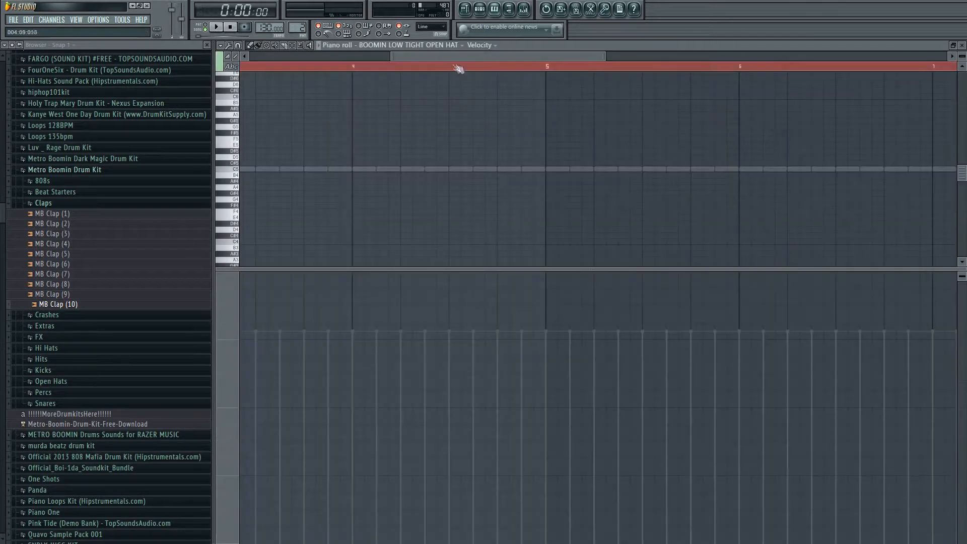
pyautogui.click(298, 75)
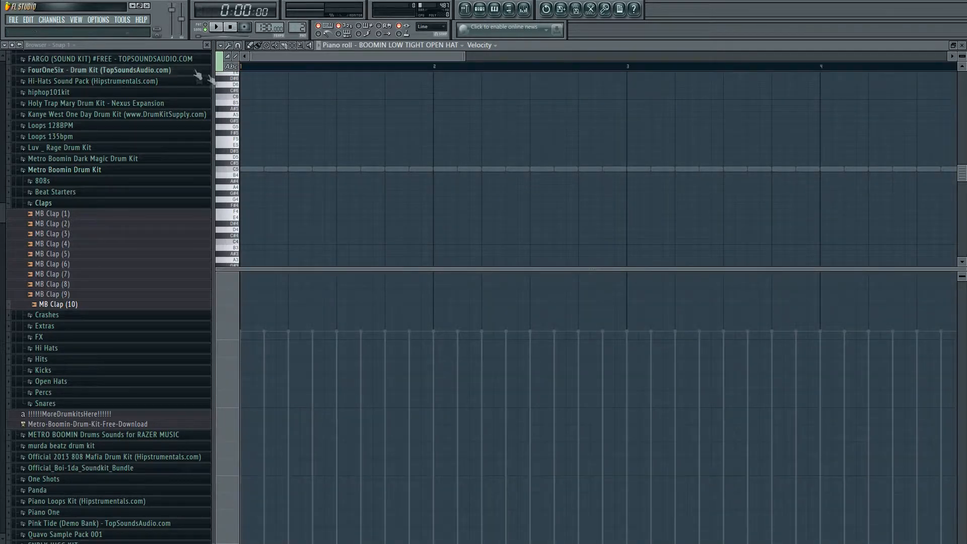
pyautogui.click(292, 171)
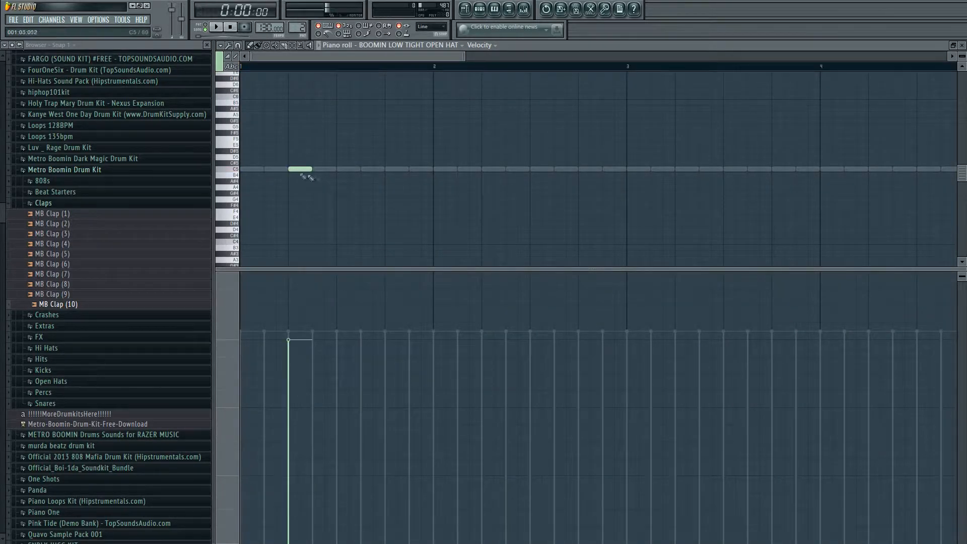
pyautogui.moveTo(312, 169); pyautogui.dragTo(323, 169)
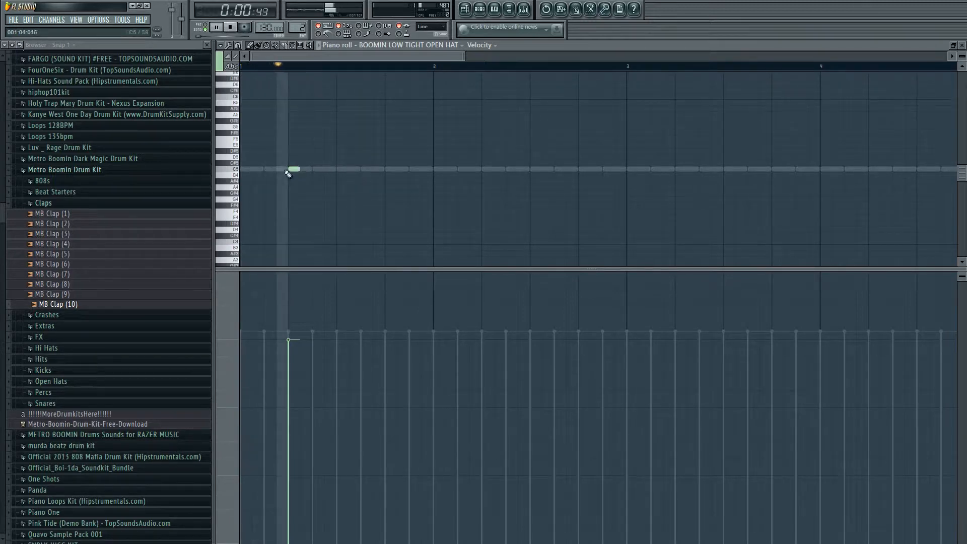
pyautogui.press('space')
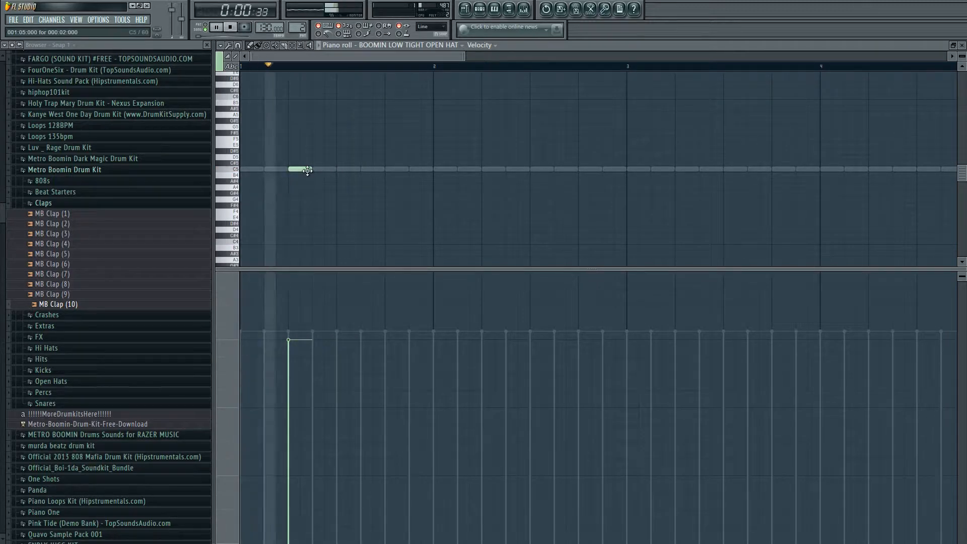
pyautogui.press('space')
pyautogui.moveTo(311, 169); pyautogui.dragTo(382, 170)
pyautogui.hotkey('ctrl', 'z')
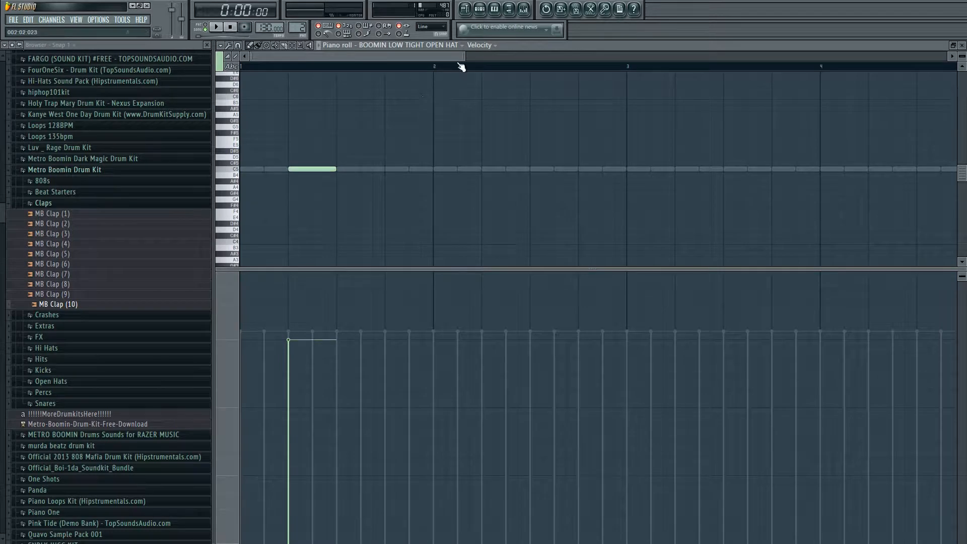
# - Add four-step C5 open-hat notes on step 5 of bars 3, 5 and 7 while the pattern plays
pyautogui.moveTo(463, 59); pyautogui.dragTo(727, 59)
pyautogui.press('space')
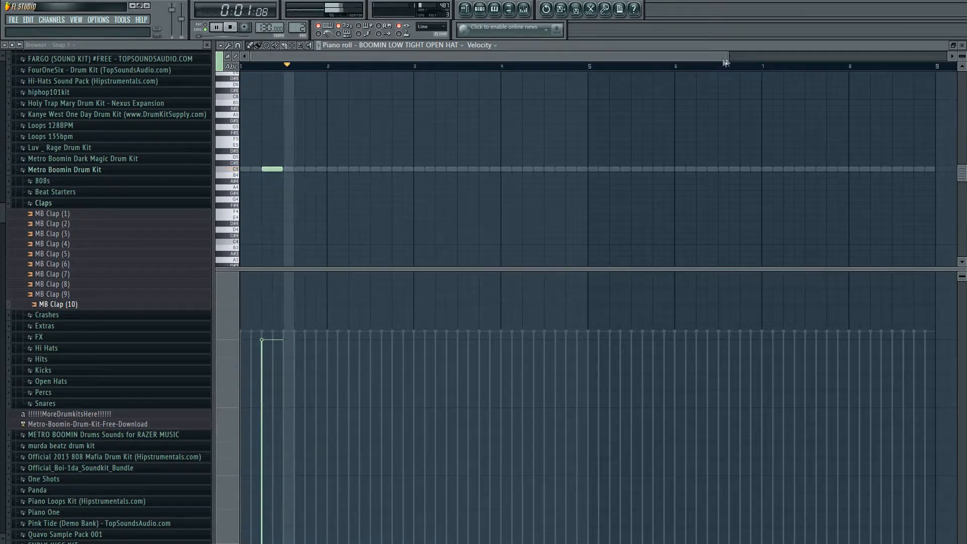
pyautogui.click(439, 170)
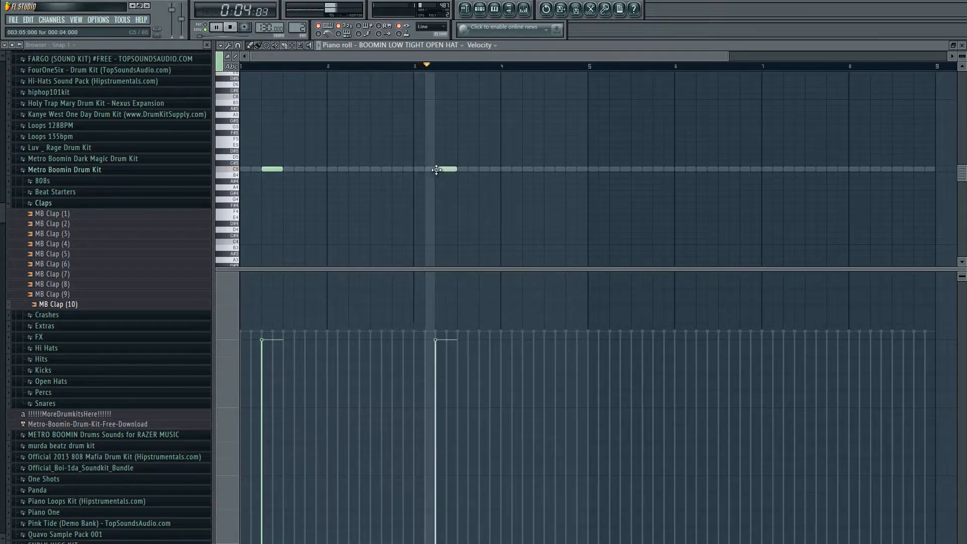
pyautogui.click(613, 170)
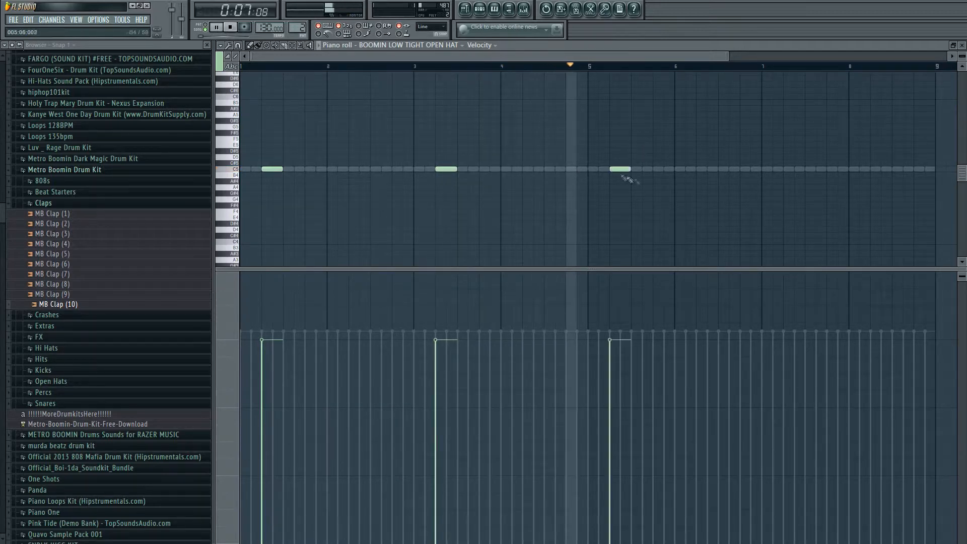
pyautogui.click(788, 169)
pyautogui.press('space')
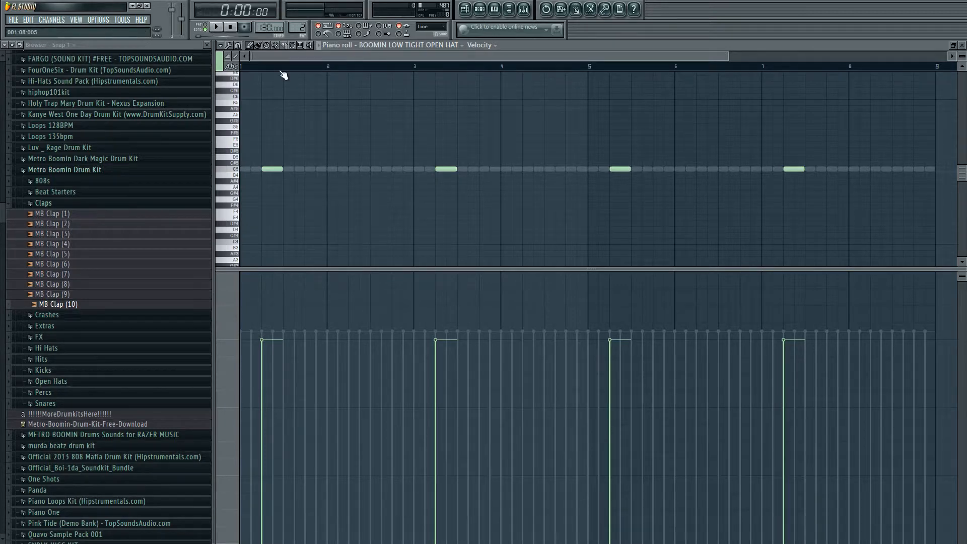
pyautogui.click(429, 126)
pyautogui.click(538, 90)
pyautogui.click(559, 155)
pyautogui.click(603, 110)
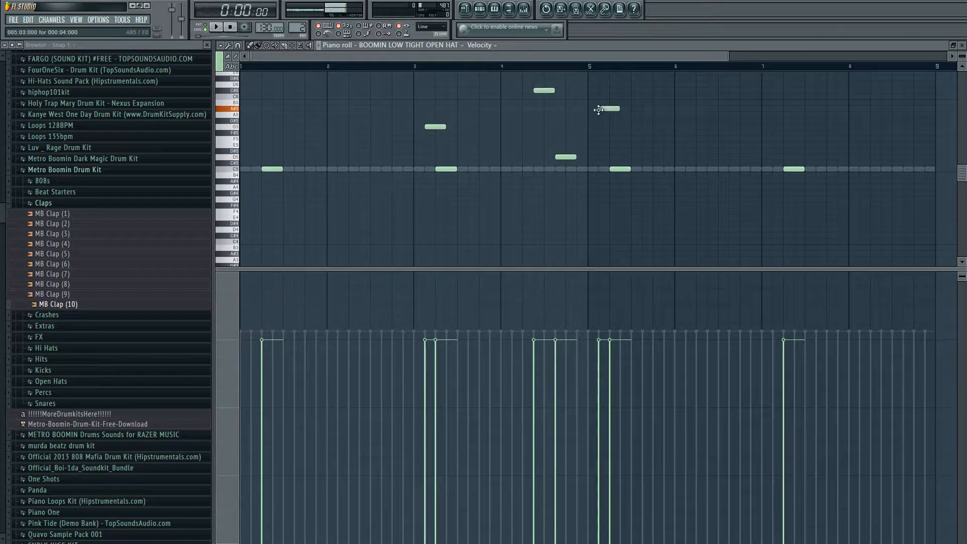
pyautogui.rightClick(603, 109)
pyautogui.rightClick(559, 156)
pyautogui.rightClick(543, 90)
pyautogui.rightClick(436, 126)
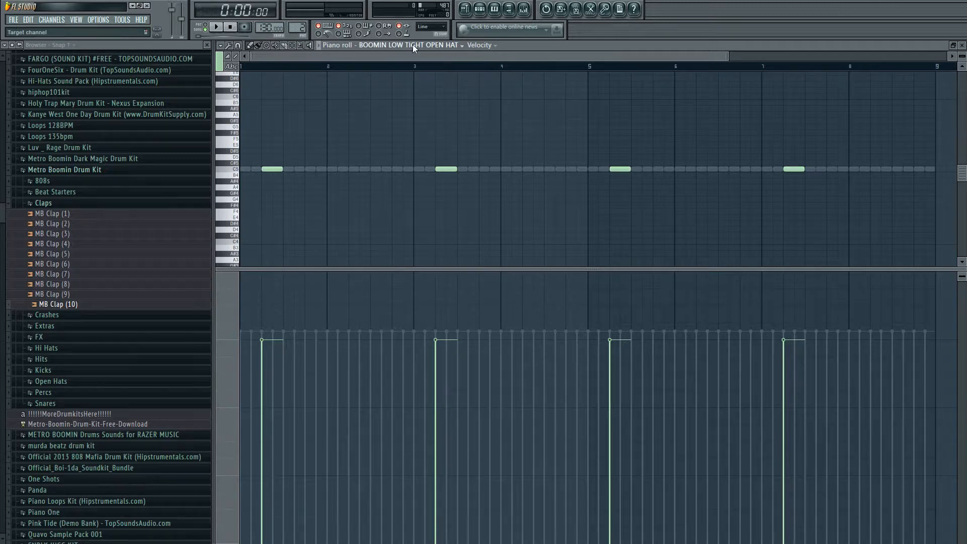
# - Switch the piano roll to the MB Kick (2) channel and play the pattern
pyautogui.click(405, 92)
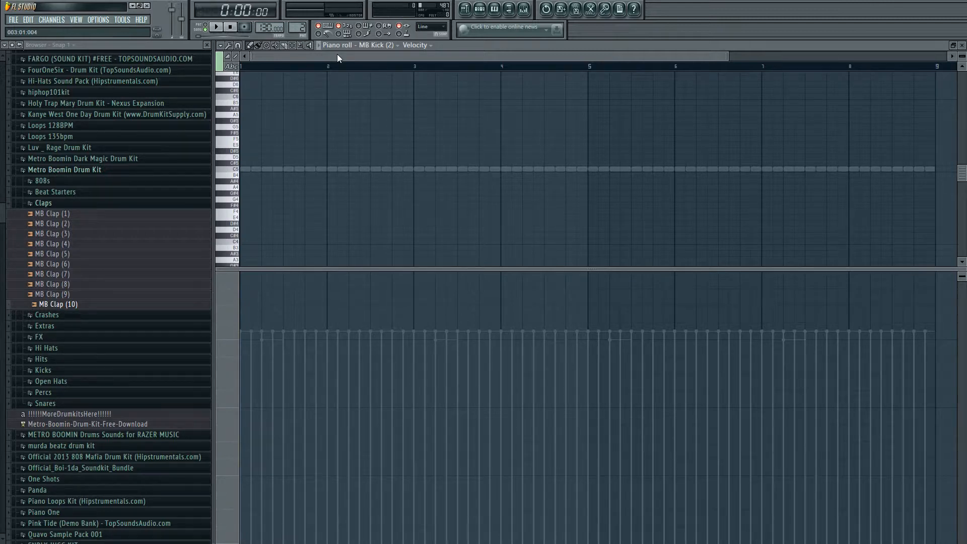
pyautogui.click(479, 9)
pyautogui.press('space')
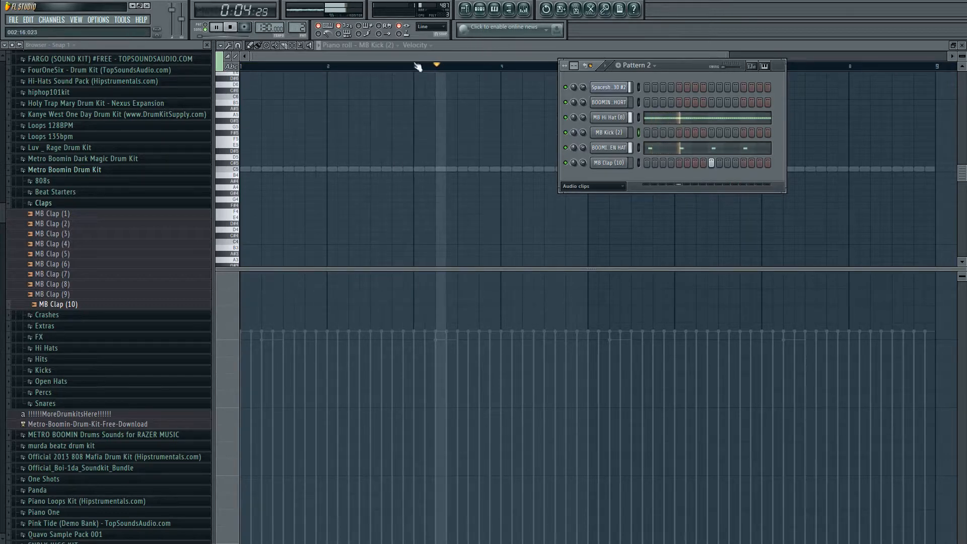
pyautogui.moveTo(510, 56); pyautogui.dragTo(567, 51)
pyautogui.press('space')
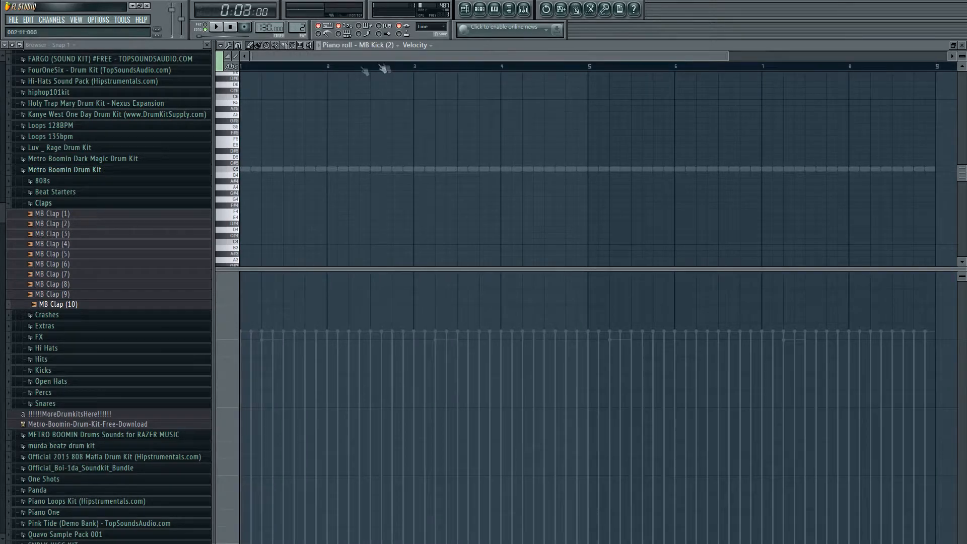
# - Place two-step C5 kicks on steps 1 and 13 of bars 1 and 3, 5 and 13 of bar 2, 5 and 9 of bar 4
pyautogui.click(249, 169)
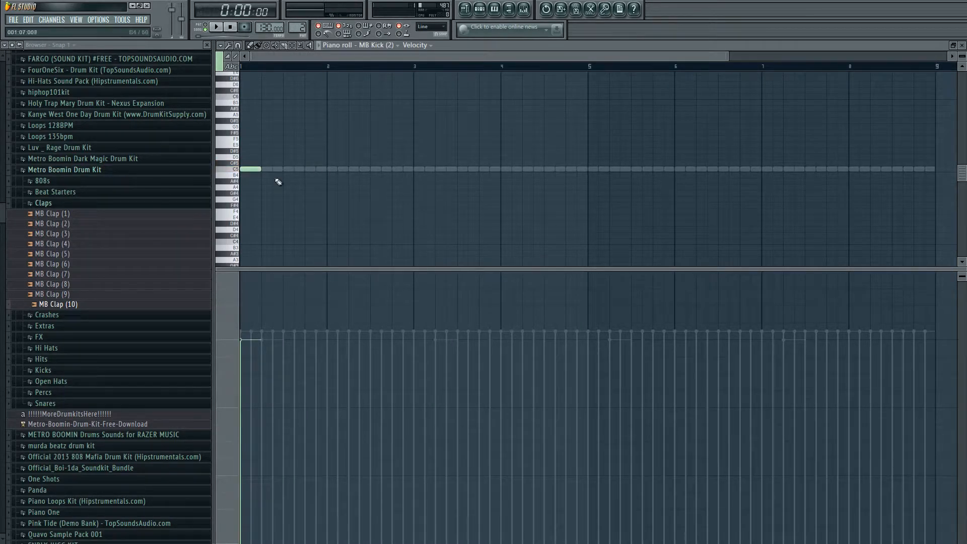
pyautogui.press('space')
pyautogui.click(310, 169)
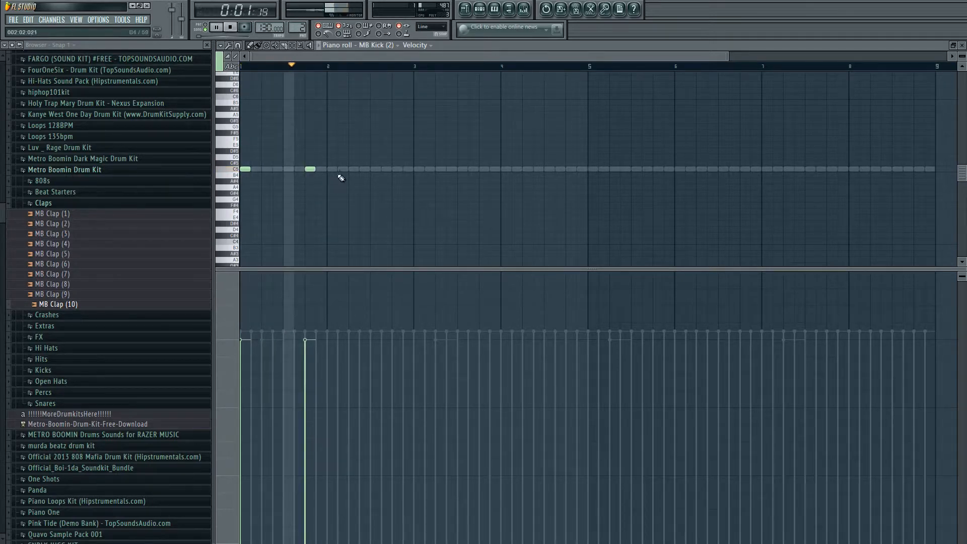
pyautogui.click(353, 169)
pyautogui.click(397, 170)
pyautogui.click(416, 169)
pyautogui.click(482, 170)
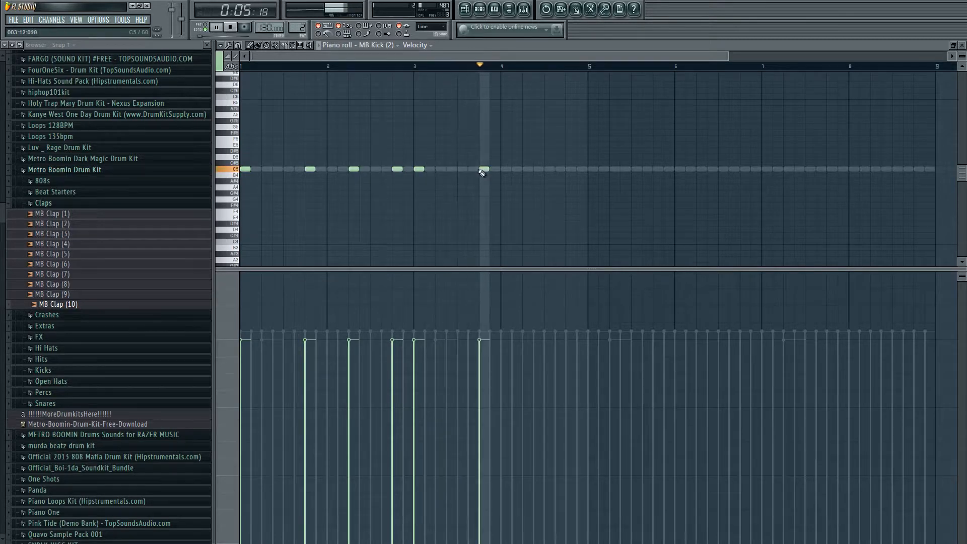
pyautogui.click(526, 169)
pyautogui.click(548, 169)
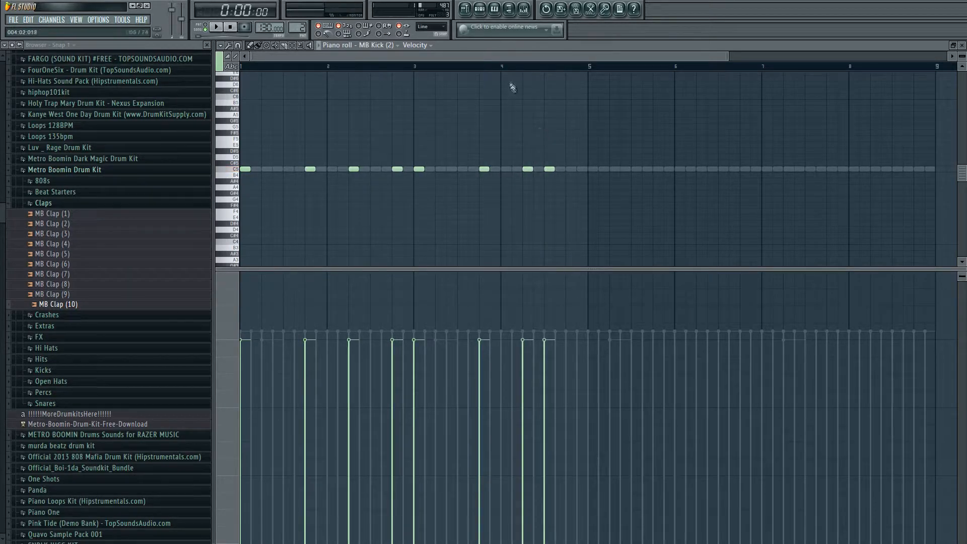
# - Finish bar 4 with kicks on steps 11 and 13 in place of step 9, and duplicate the four bars into bars 5 to 8
pyautogui.click(569, 169)
pyautogui.moveTo(549, 170); pyautogui.dragTo(596, 172)
pyautogui.press('space')
pyautogui.click(488, 82)
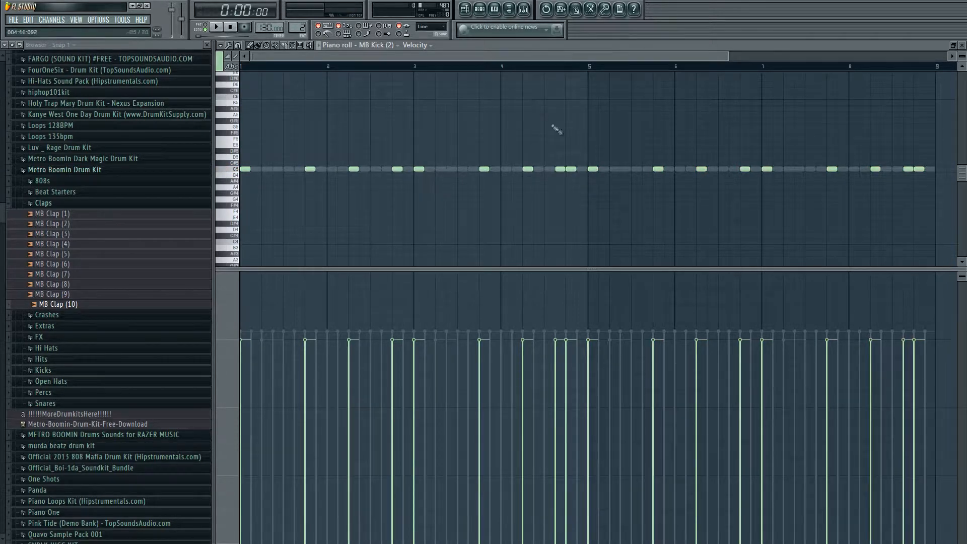
# - Delete the kick notes in bars 5 to 8 and recreate them by copying the notes of bars 1 to 4
pyautogui.rightClick(593, 169)
pyautogui.rightClick(700, 169)
pyautogui.rightClick(657, 169)
pyautogui.rightClick(744, 170)
pyautogui.rightClick(766, 169)
pyautogui.rightClick(919, 169)
pyautogui.rightClick(907, 169)
pyautogui.rightClick(874, 169)
pyautogui.rightClick(831, 169)
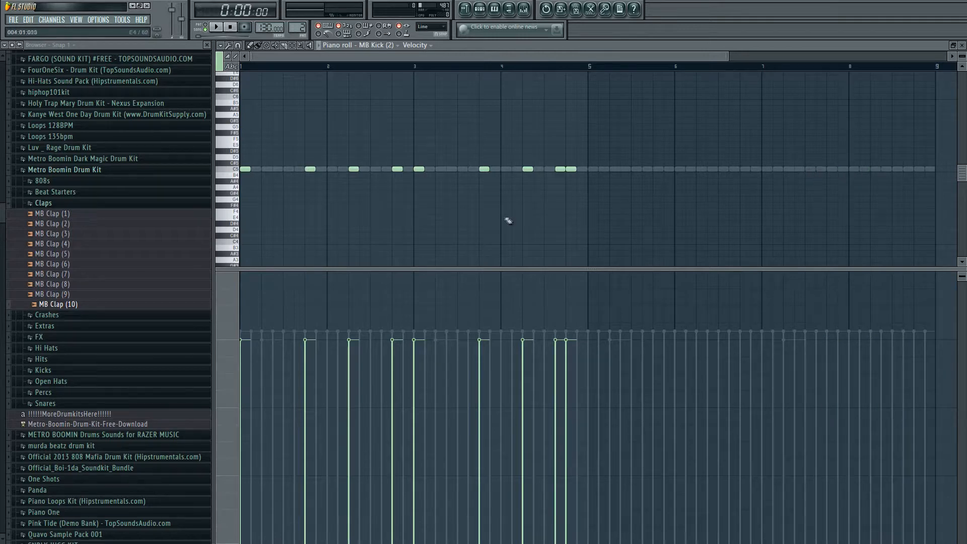
pyautogui.moveTo(602, 211); pyautogui.dragTo(236, 91)
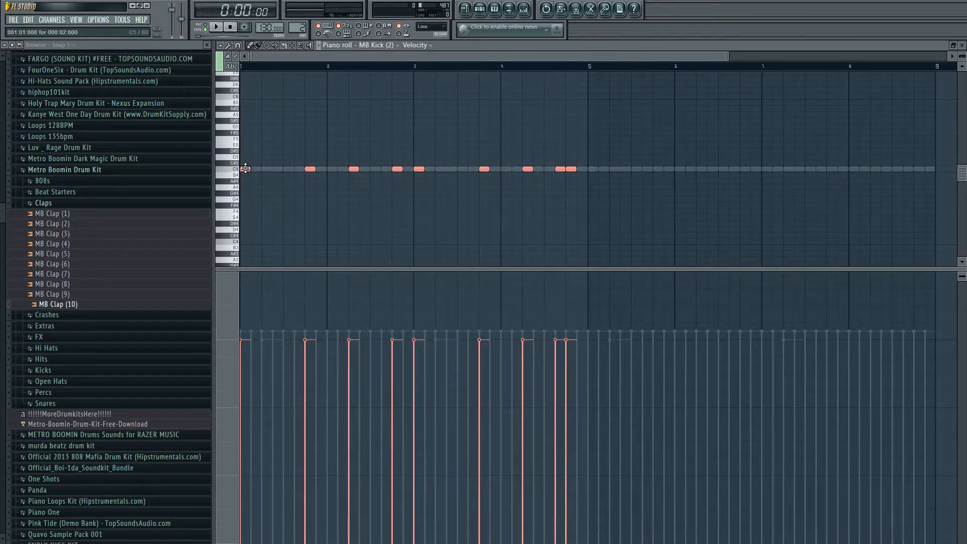
pyautogui.moveTo(246, 169); pyautogui.dragTo(593, 169)
pyautogui.click(602, 190)
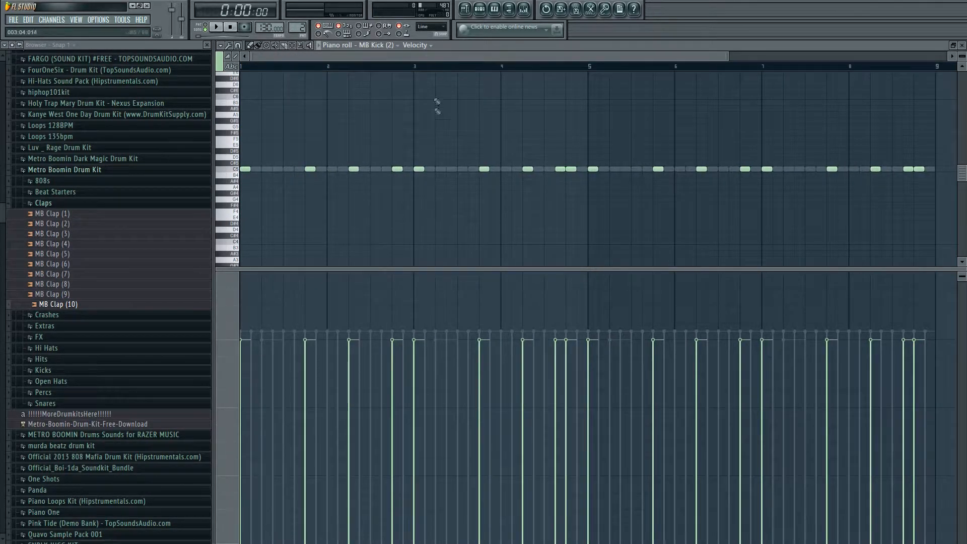
pyautogui.hotkey('ctrl', 'l')
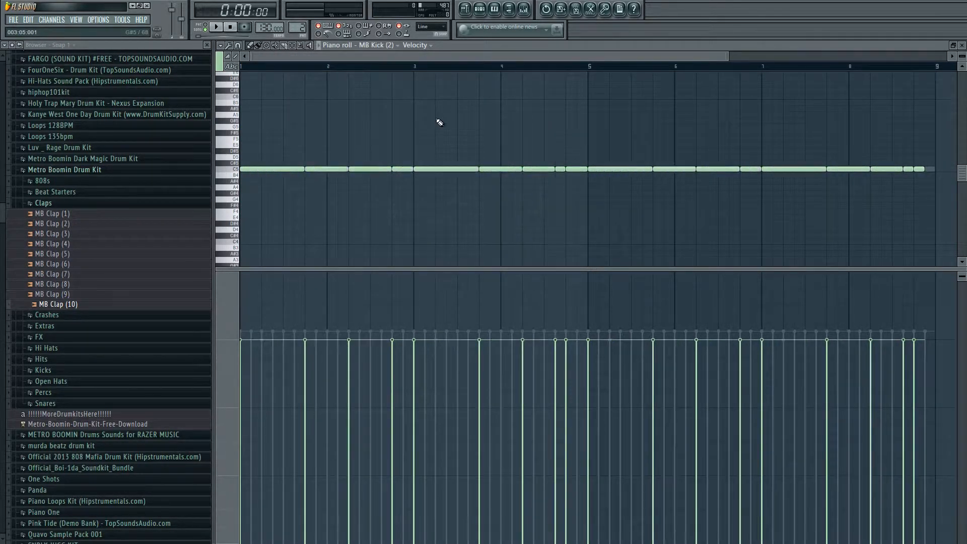
pyautogui.hscroll(2, 557, 61)
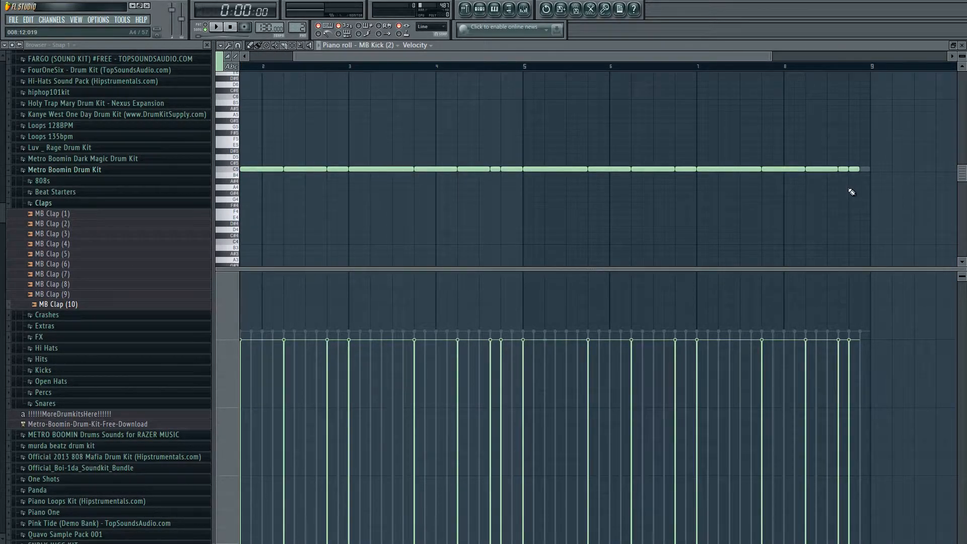
pyautogui.hotkey('ctrl', 'z')
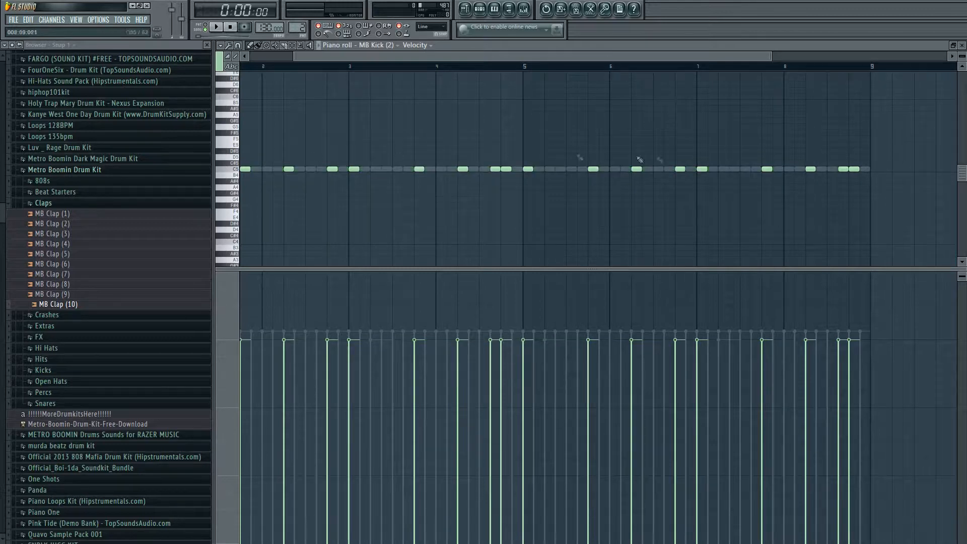
# - Extend each kick note to the next one, using a temporary note at bar 9 that is then deleted, and play the pattern
pyautogui.click(873, 171)
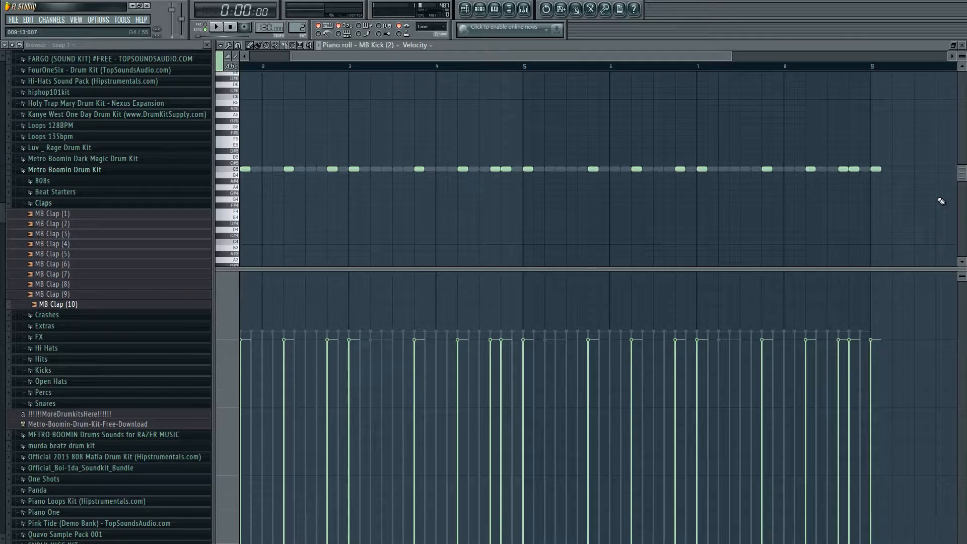
pyautogui.hotkey('ctrl', 'l')
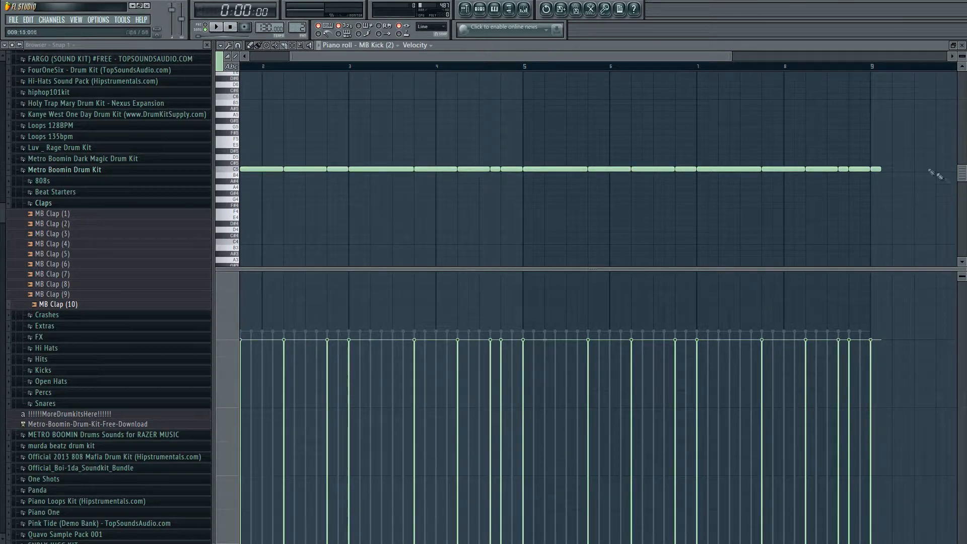
pyautogui.rightClick(875, 169)
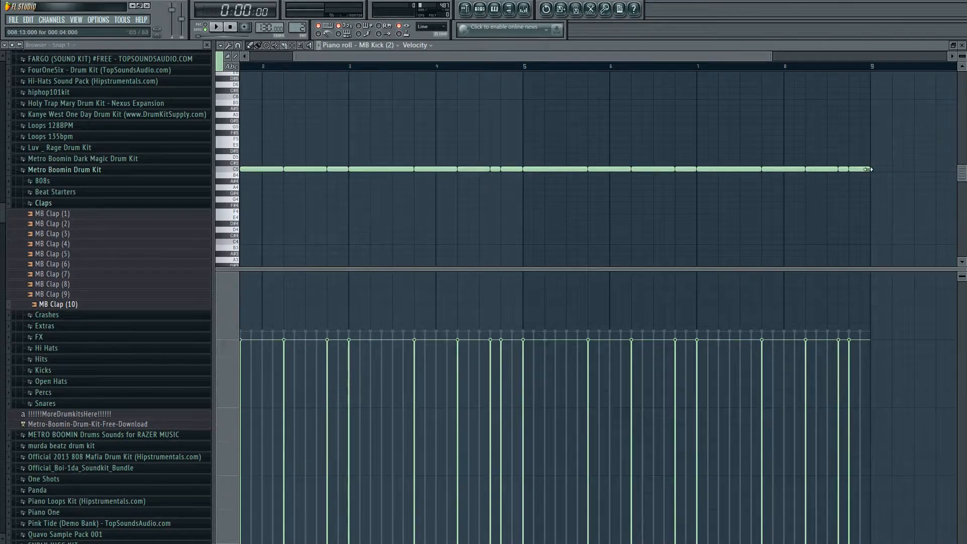
pyautogui.press('space')
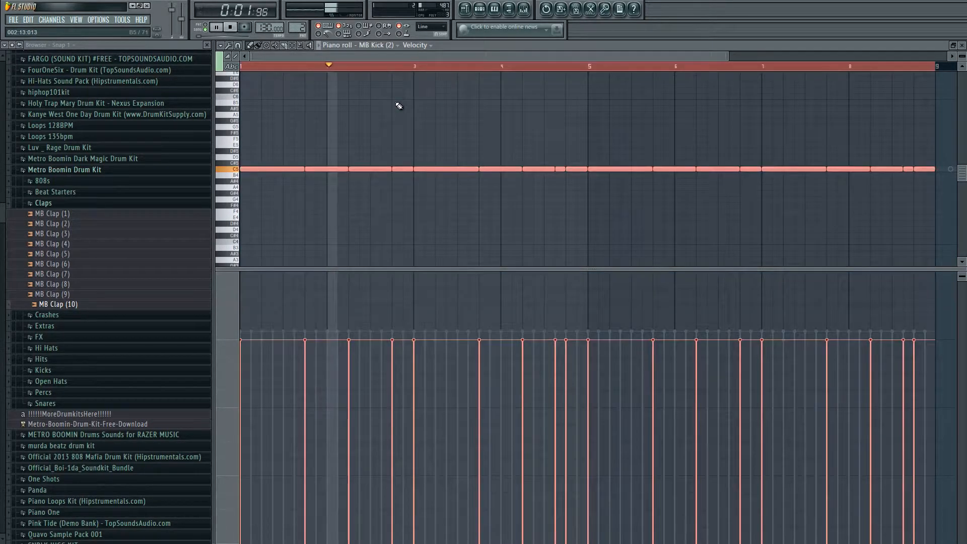
pyautogui.press('space')
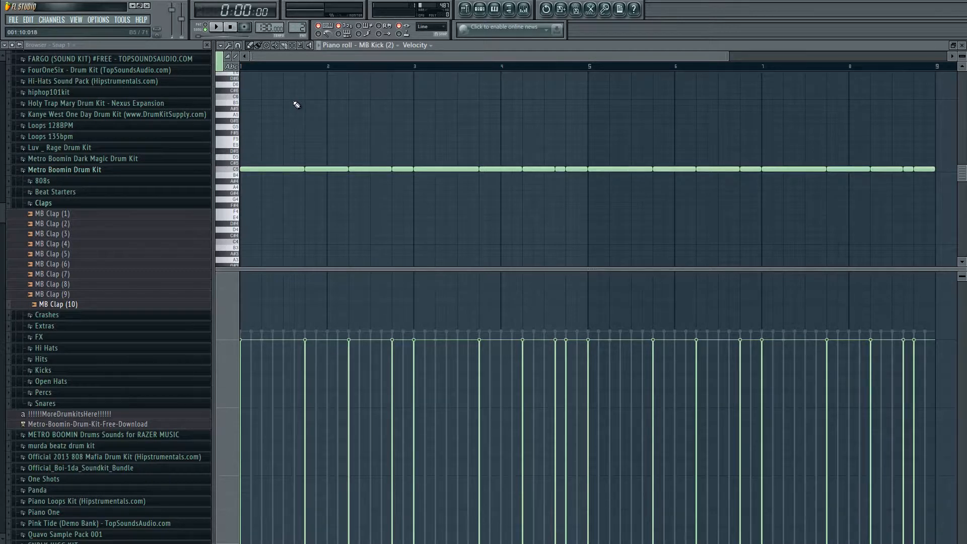
# - Copy all MB Kick (2) notes into the BOOMIN 808 3 SHORT piano roll and play the pattern
pyautogui.hotkey('ctrl', 'a')
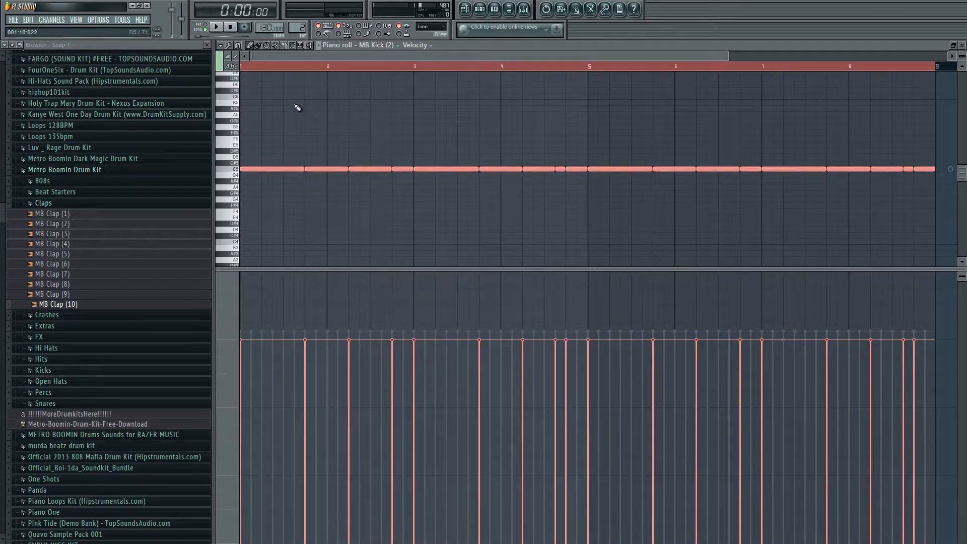
pyautogui.moveTo(732, 57); pyautogui.dragTo(925, 56)
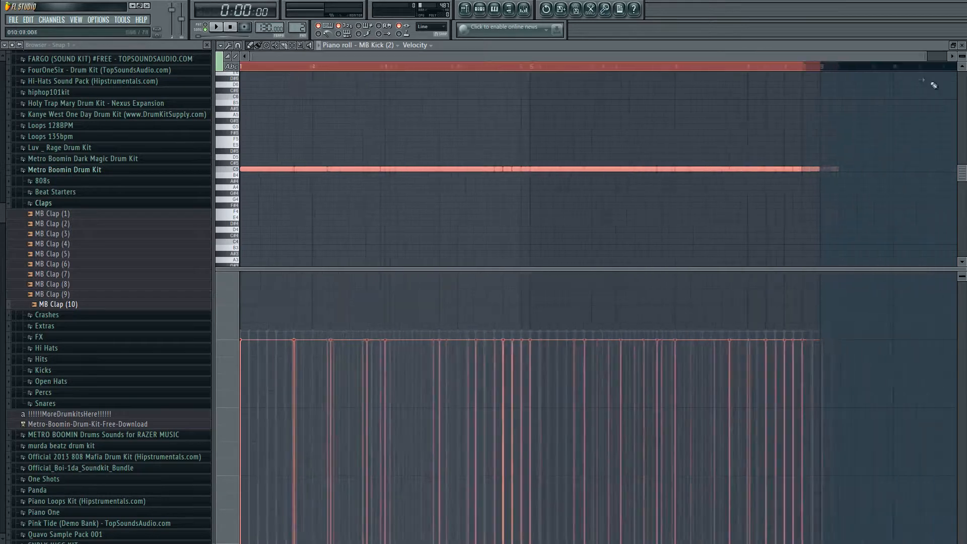
pyautogui.press('space')
pyautogui.press('space')
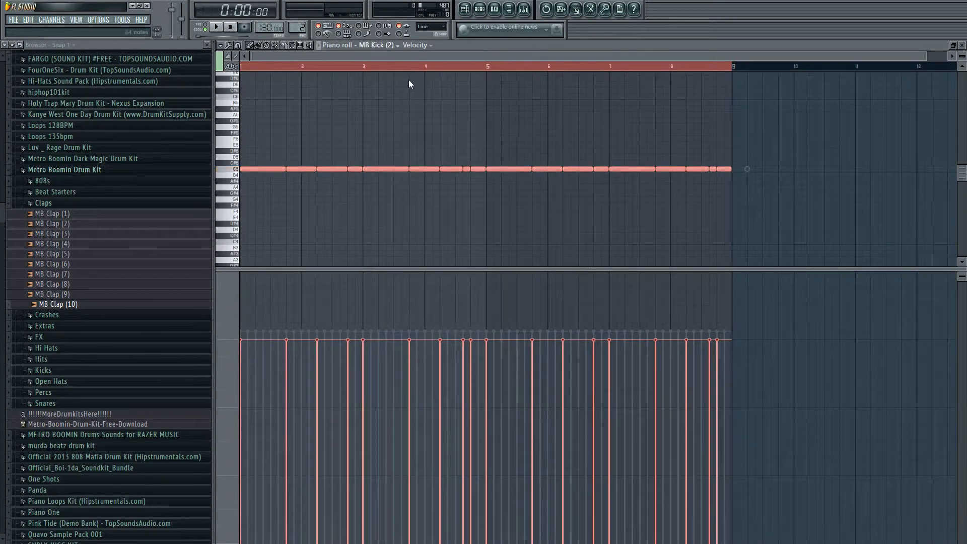
pyautogui.press('Down')
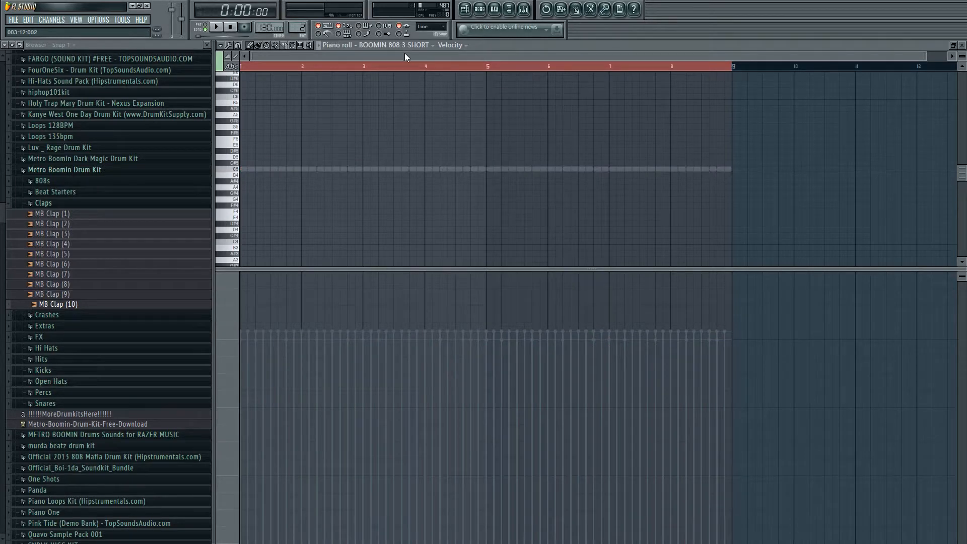
pyautogui.hotkey('ctrl', 'v')
pyautogui.press('space')
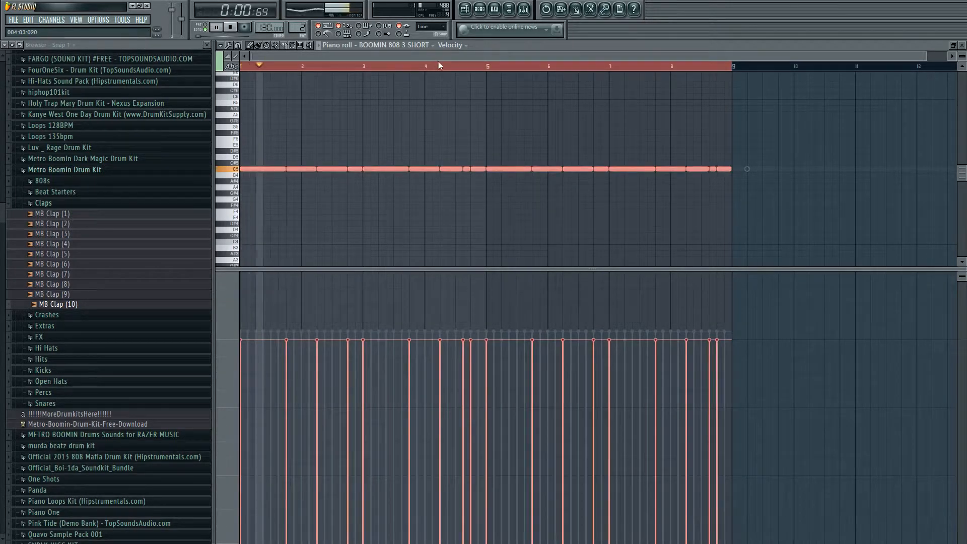
pyautogui.press('space')
# - Move the 808 notes down to G4 and check the root note in the 808 channel's miscellaneous settings
pyautogui.moveTo(272, 170); pyautogui.dragTo(261, 203)
pyautogui.click(479, 9)
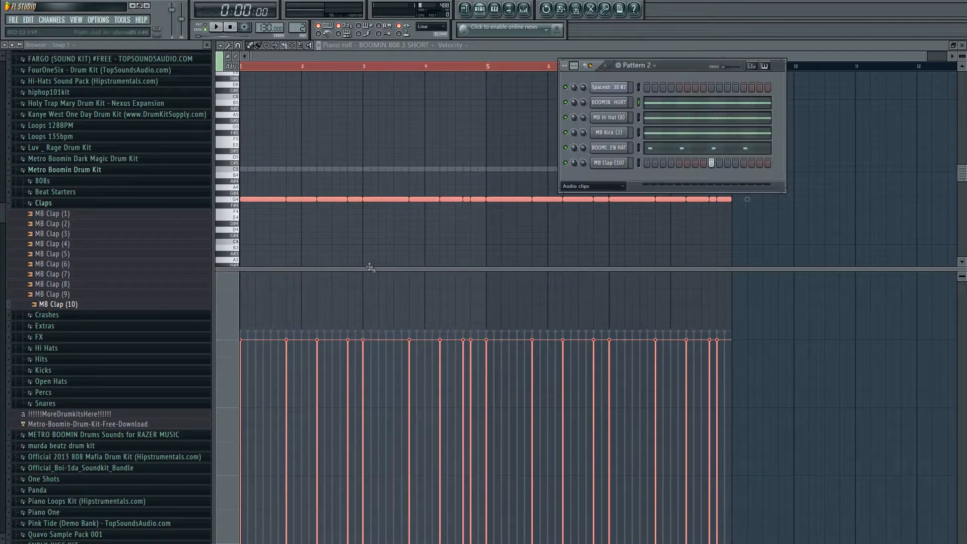
pyautogui.click(618, 103)
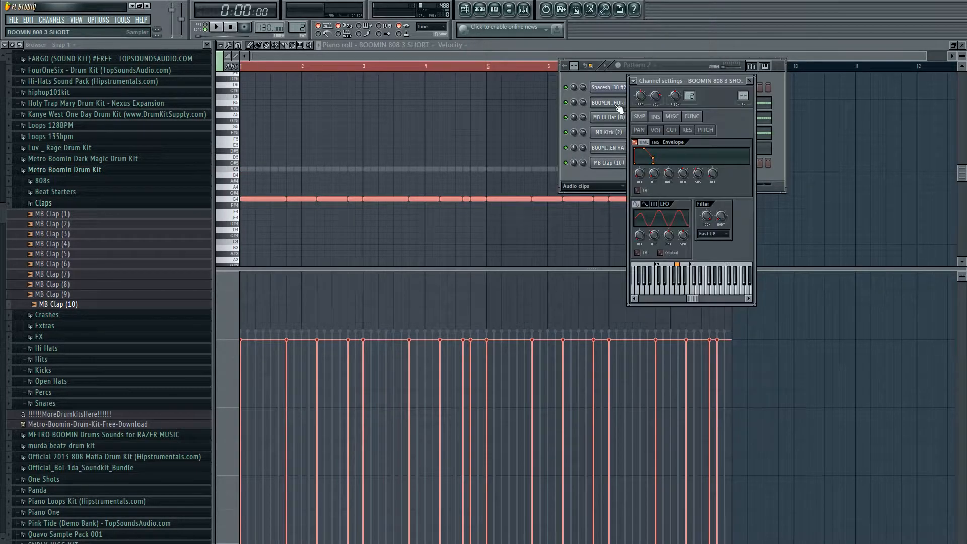
pyautogui.click(672, 117)
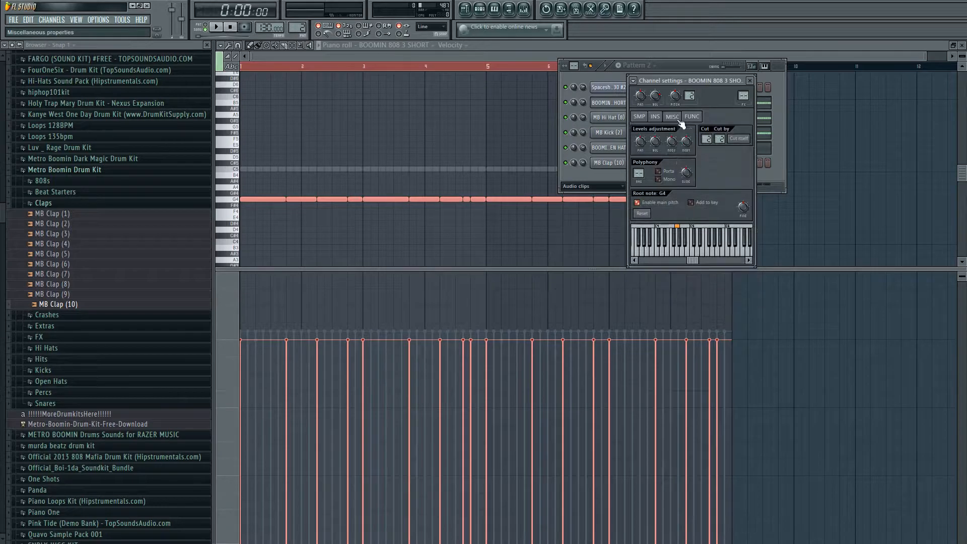
pyautogui.click(679, 250)
pyautogui.click(346, 69)
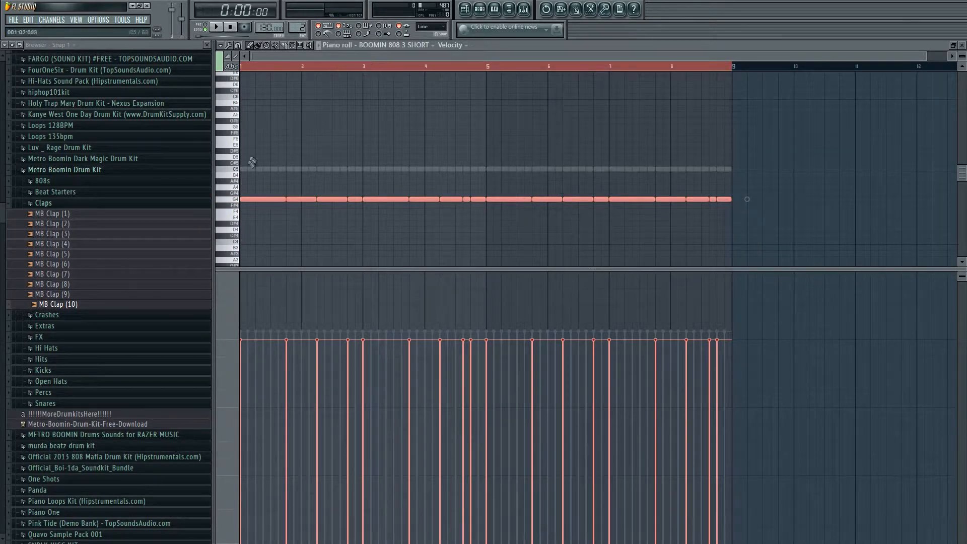
# - Move the 808 notes back up to C5 and delete them all
pyautogui.moveTo(258, 198); pyautogui.dragTo(249, 167)
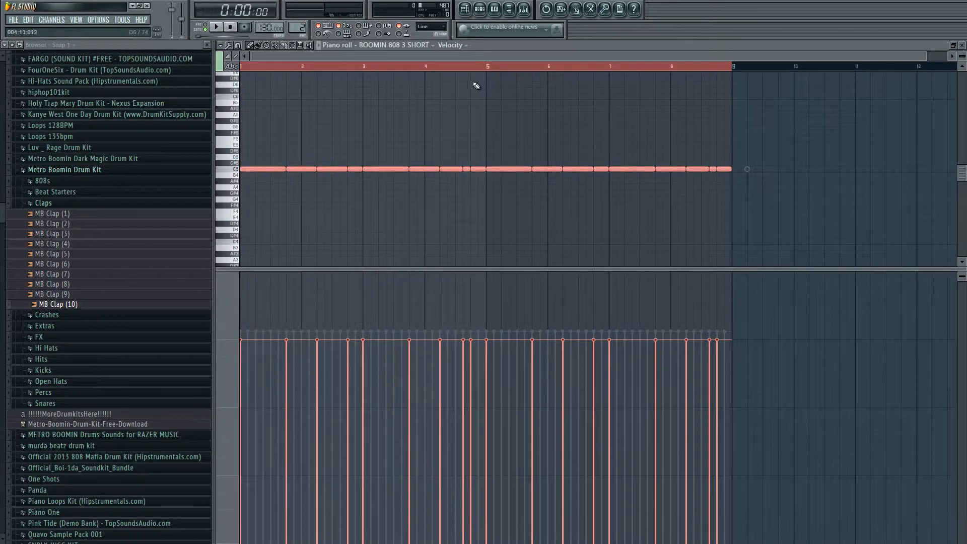
pyautogui.press('Delete')
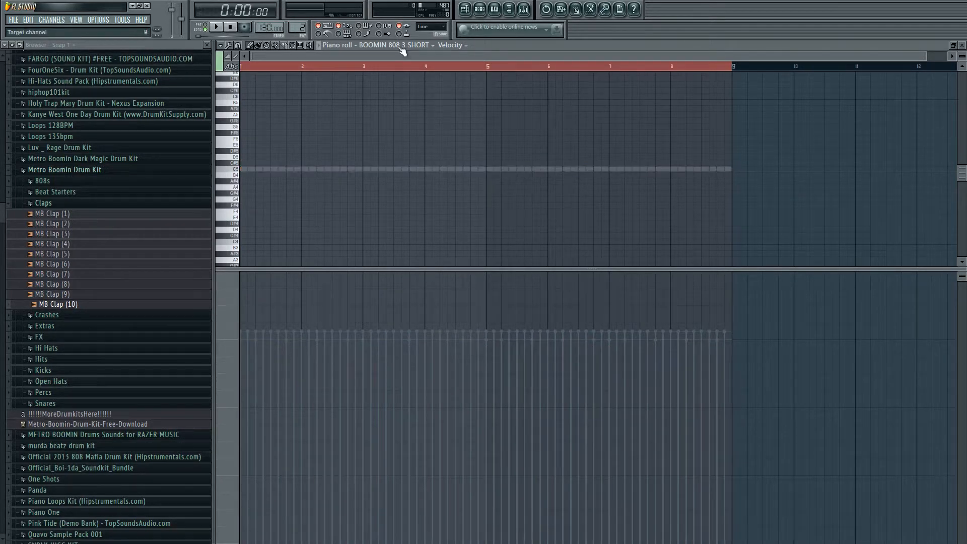
# - Copy all MB Kick (2) notes into BOOMIN 808 3 SHORT, move them down to G4 and play the pattern
pyautogui.press('Down')
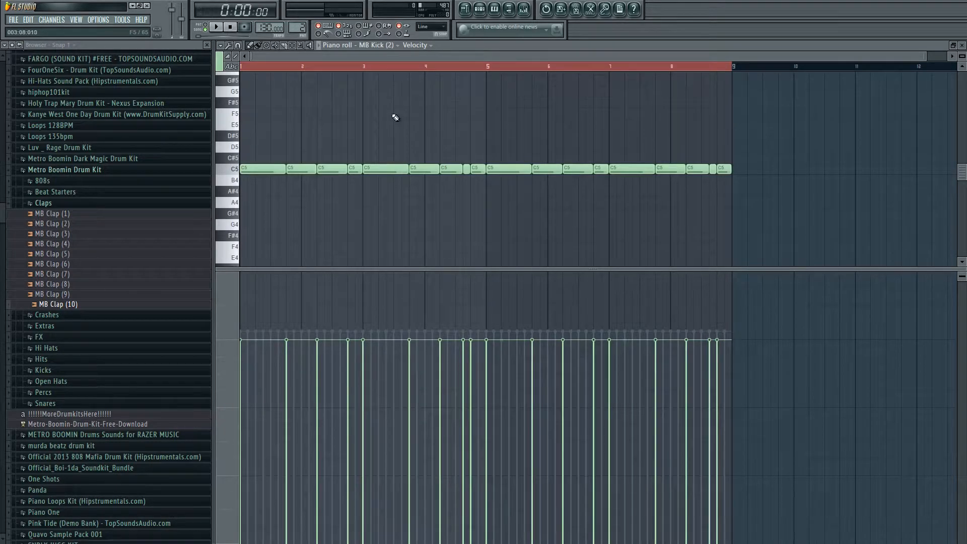
pyautogui.hotkey('ctrl', 'a')
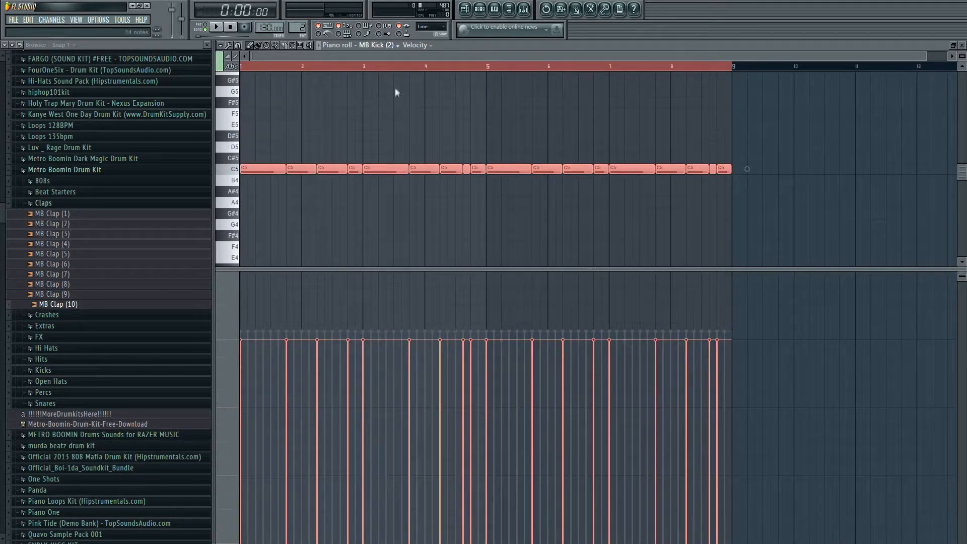
pyautogui.hotkey('ctrl', 'c')
pyautogui.press('Up')
pyautogui.hotkey('ctrl', 'v')
pyautogui.moveTo(276, 168); pyautogui.dragTo(274, 199)
pyautogui.press('space')
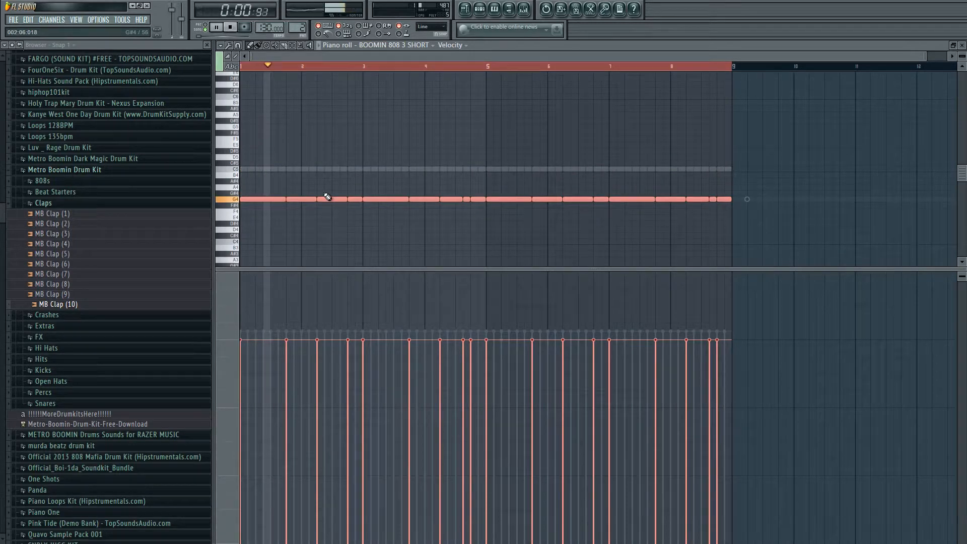
# - Move all the BOOMIN 808 3 SHORT notes up three octaves to G7
pyautogui.press('space')
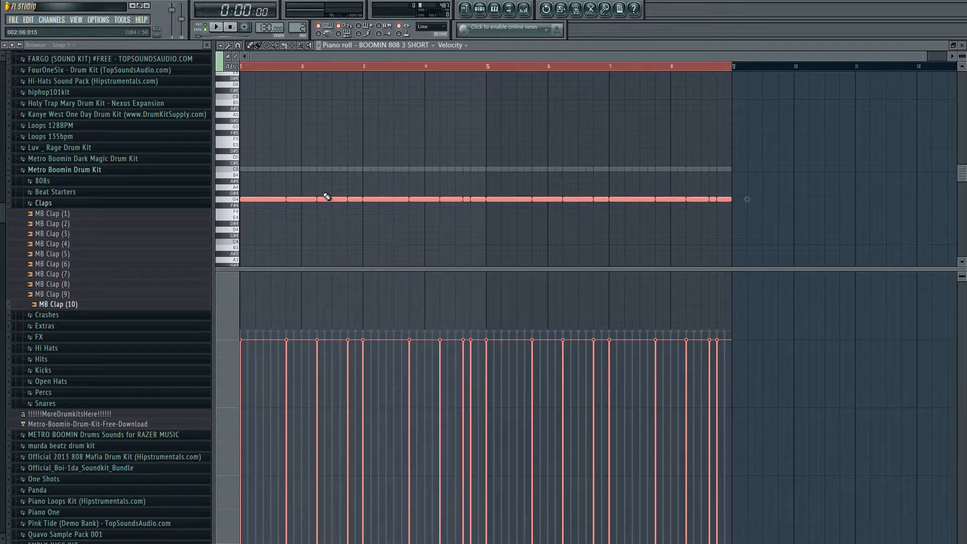
pyautogui.scroll(3, 326, 196)
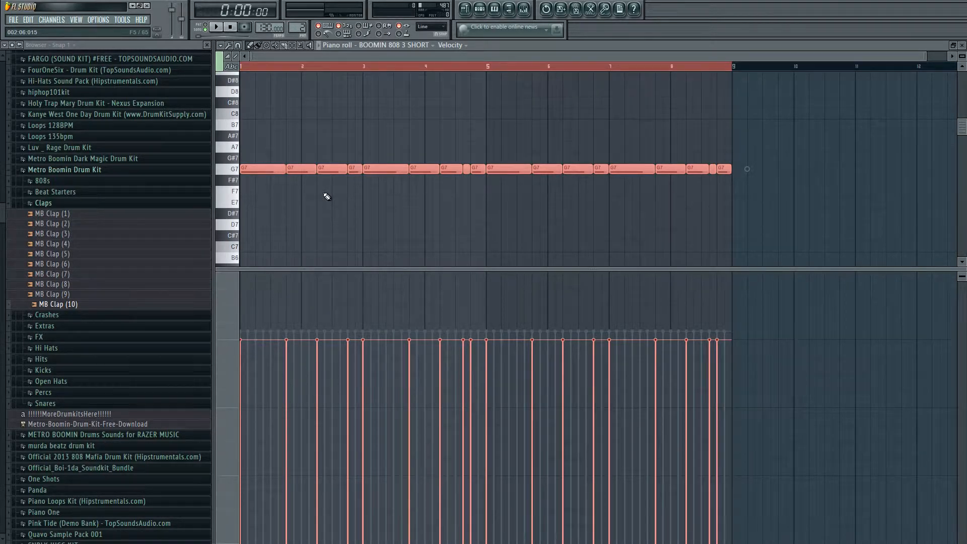
pyautogui.press('space')
# - Lower all the 808 notes semitone by semitone to C7, playing the pattern to compare pitches against the loop
pyautogui.press('Down')
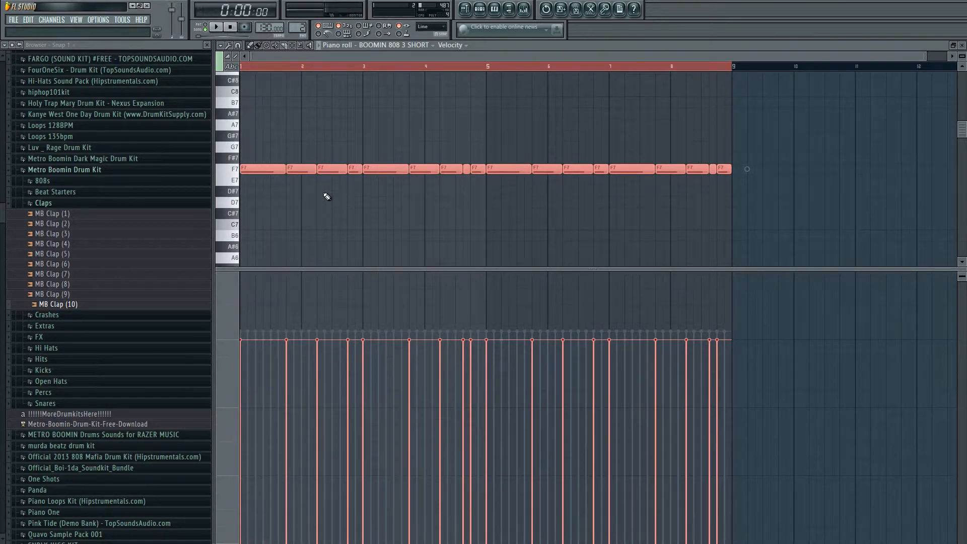
pyautogui.press('Down')
pyautogui.press('Down')
pyautogui.press('space')
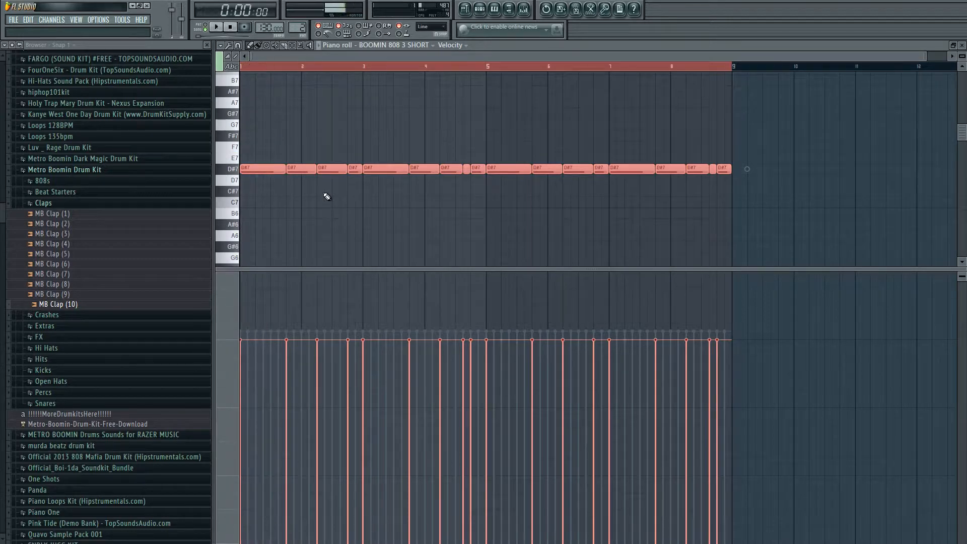
pyautogui.press('Down')
pyautogui.press('space')
pyautogui.press('Down')
pyautogui.press('space')
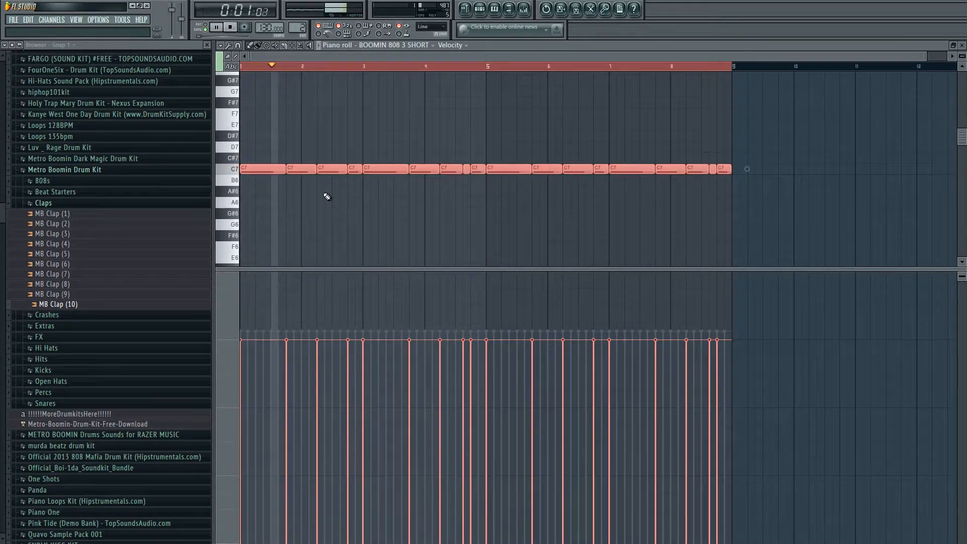
# - Raise all the 808 notes to F#7 by ear, deselect them and play the pattern
pyautogui.press('Up')
pyautogui.press('Up')
pyautogui.press('Up')
pyautogui.press('Up')
pyautogui.press('Up')
pyautogui.press('Up')
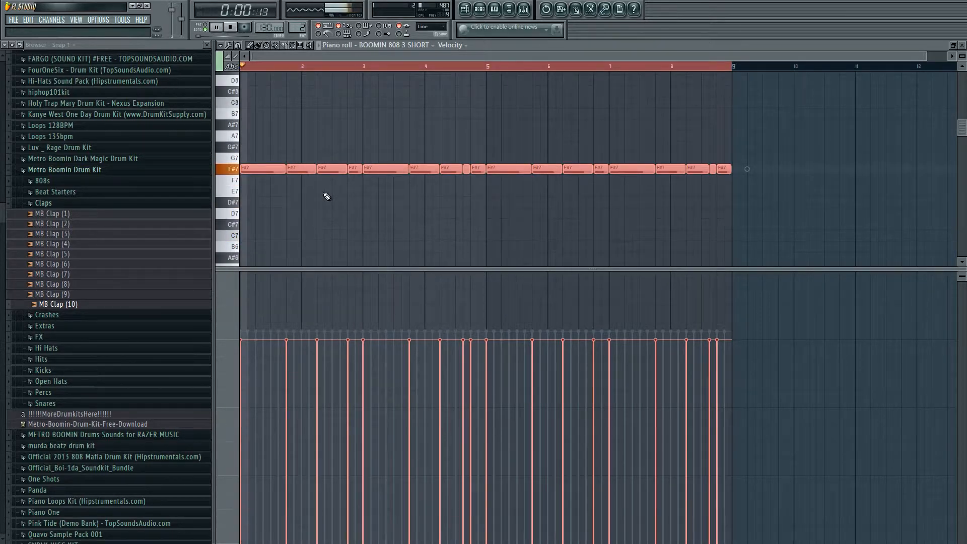
pyautogui.press('Down')
pyautogui.press('Up')
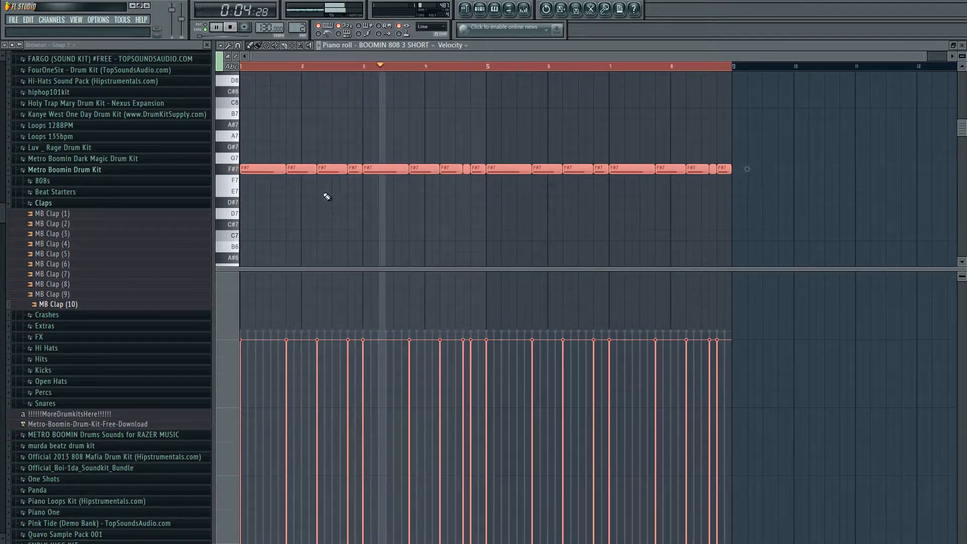
pyautogui.press('space')
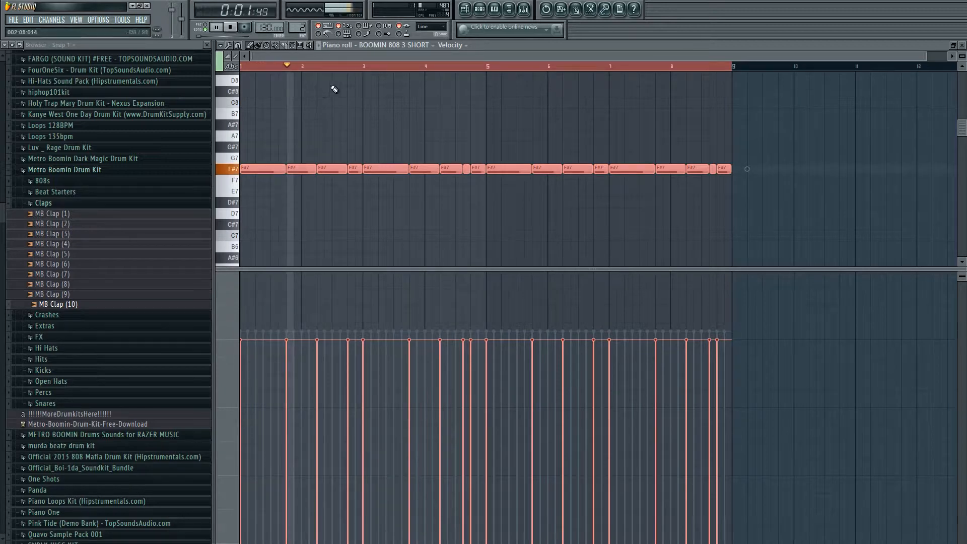
pyautogui.click(251, 69)
pyautogui.press('space')
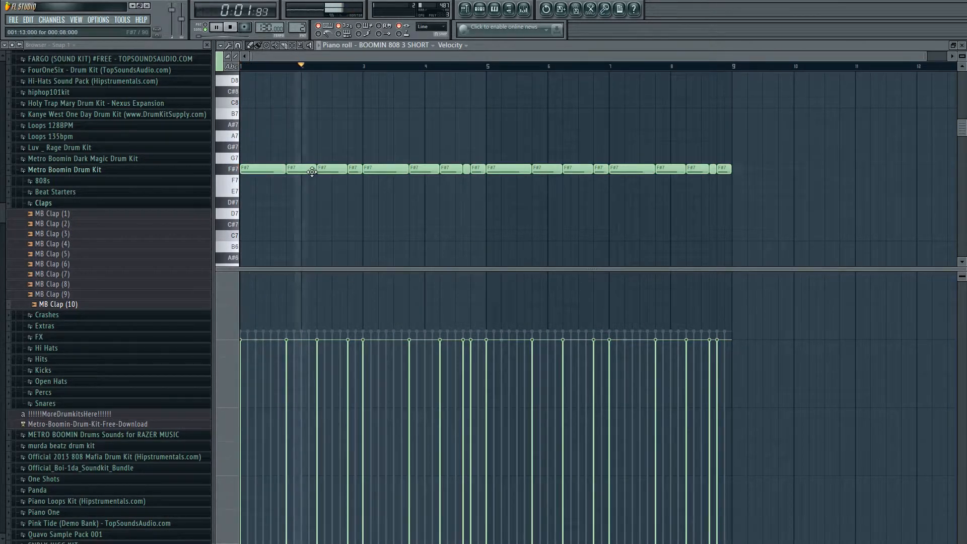
# - Lower the 808 notes in bars 3 and 4 to D#7, with the last three at D7, and play the pattern
pyautogui.press('space')
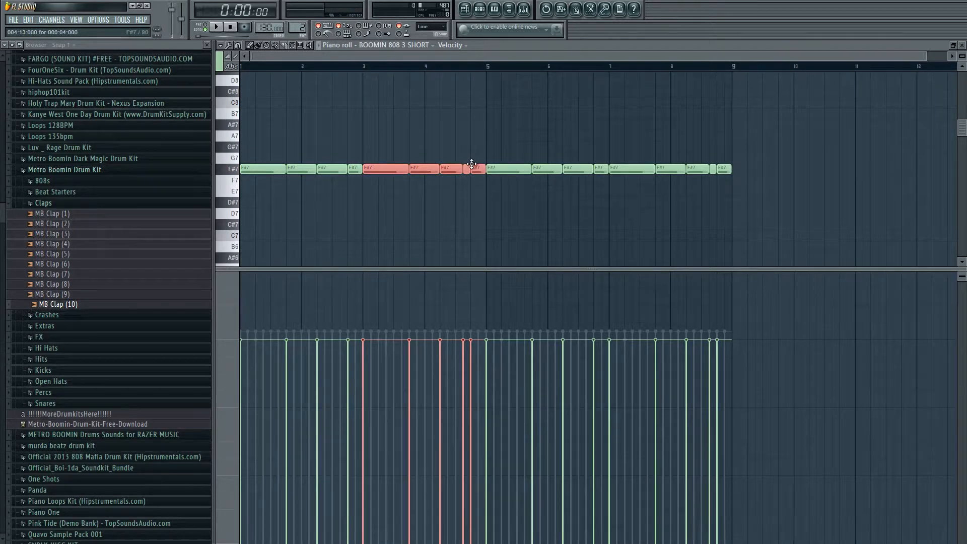
pyautogui.hotkey('shift', 'Down')
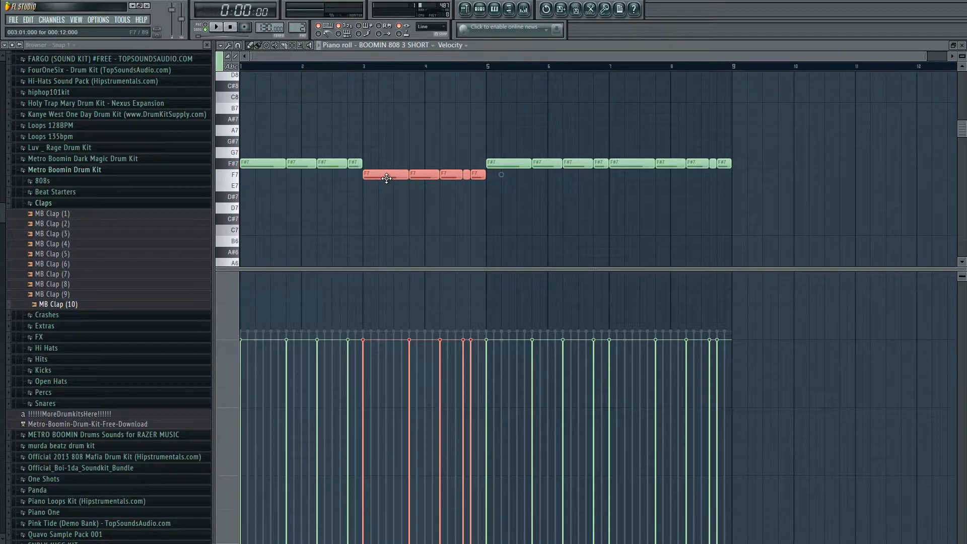
pyautogui.hotkey('shift', 'Down')
pyautogui.press('space')
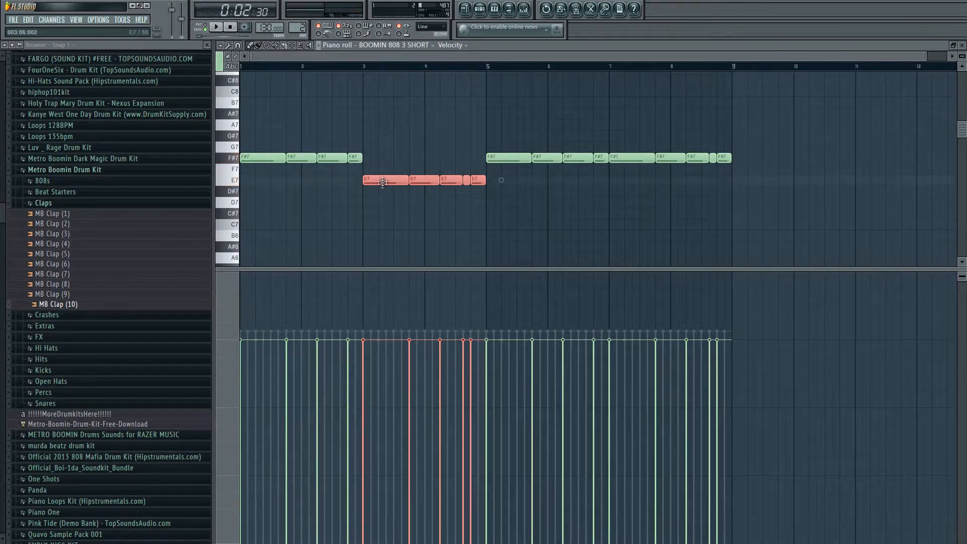
pyautogui.moveTo(383, 180); pyautogui.dragTo(382, 195)
pyautogui.press('space')
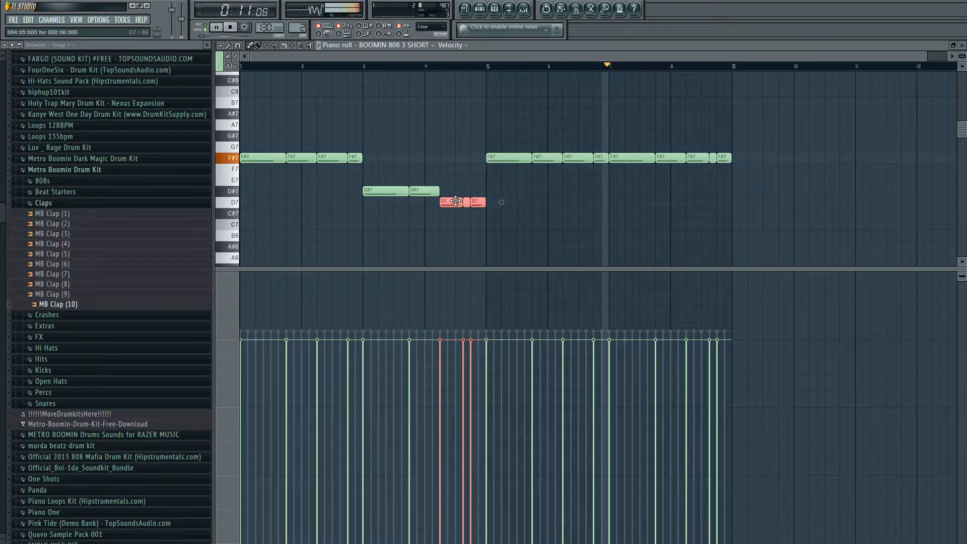
# - Try the first two of bar 4's three D7 notes at D#7 during playback, and return them to D7
pyautogui.press('space')
pyautogui.press('space')
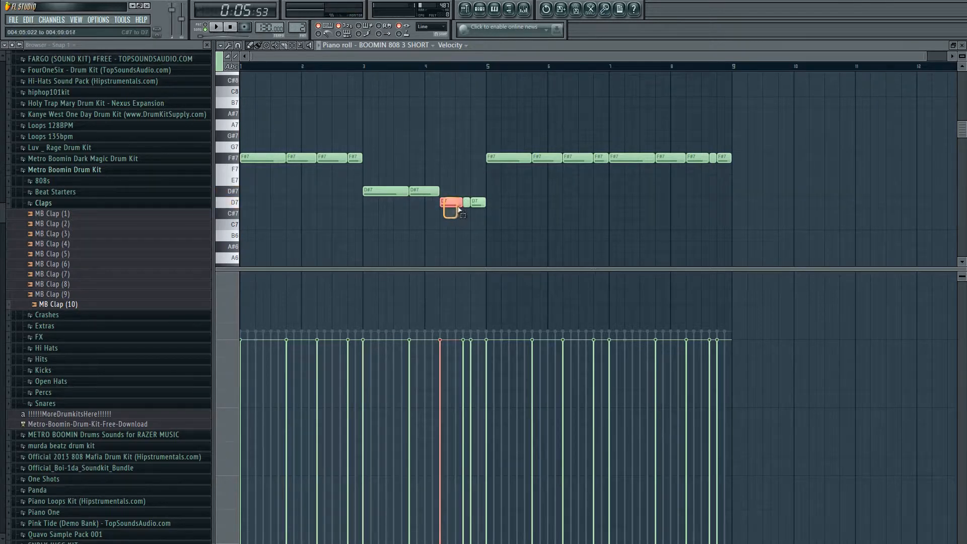
pyautogui.moveTo(460, 202); pyautogui.dragTo(460, 190)
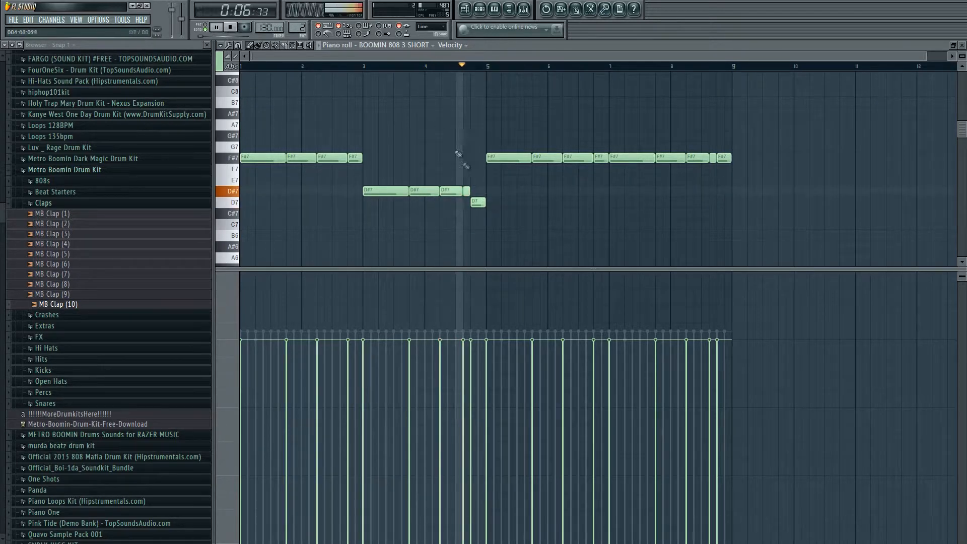
pyautogui.click(371, 67)
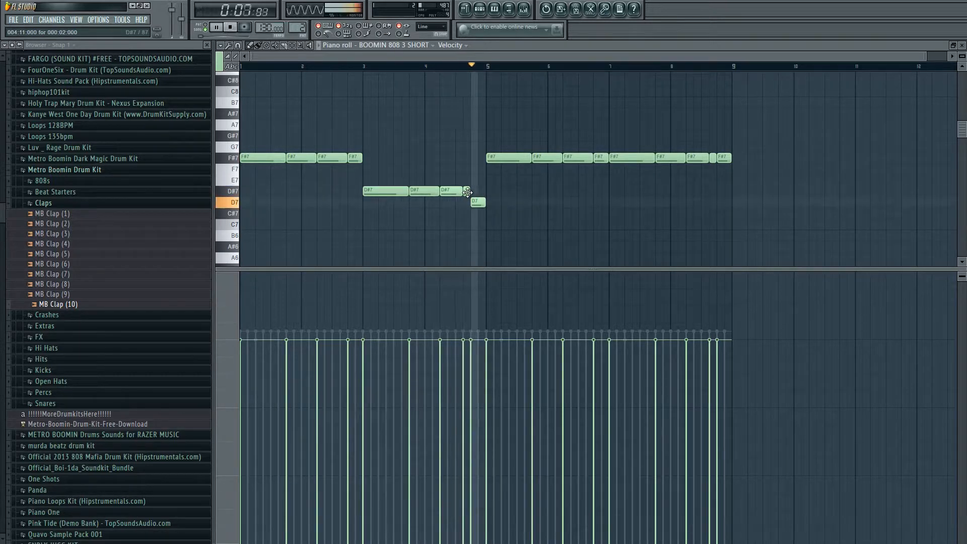
pyautogui.moveTo(467, 192)
pyautogui.mouseDown()
pyautogui.moveTo(438, 194)
pyautogui.moveTo(451, 202)
pyautogui.mouseUp()
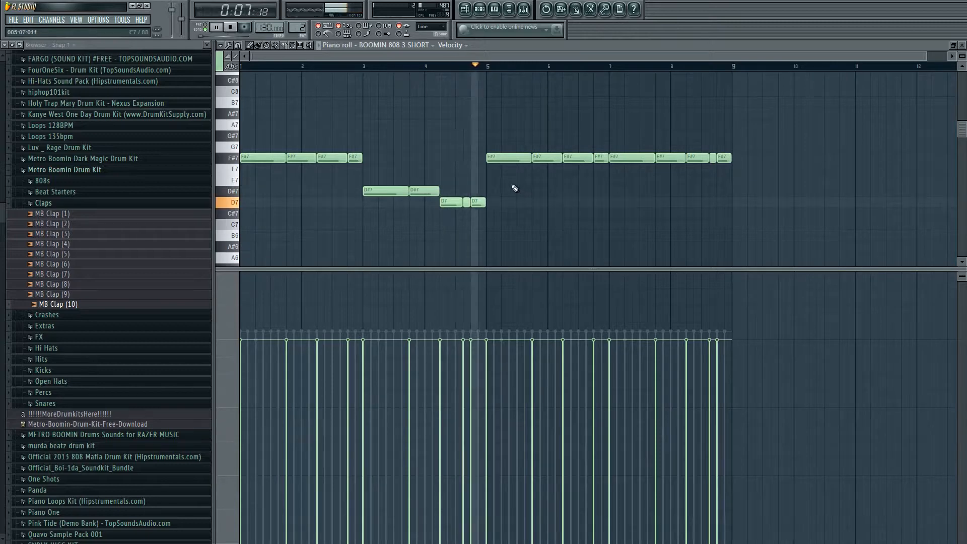
# - Delete the 808 notes in bars 5 to 8 and replace them with a copy of the notes from bars 1 to 4
pyautogui.moveTo(516, 183); pyautogui.dragTo(740, 145)
pyautogui.press('Delete')
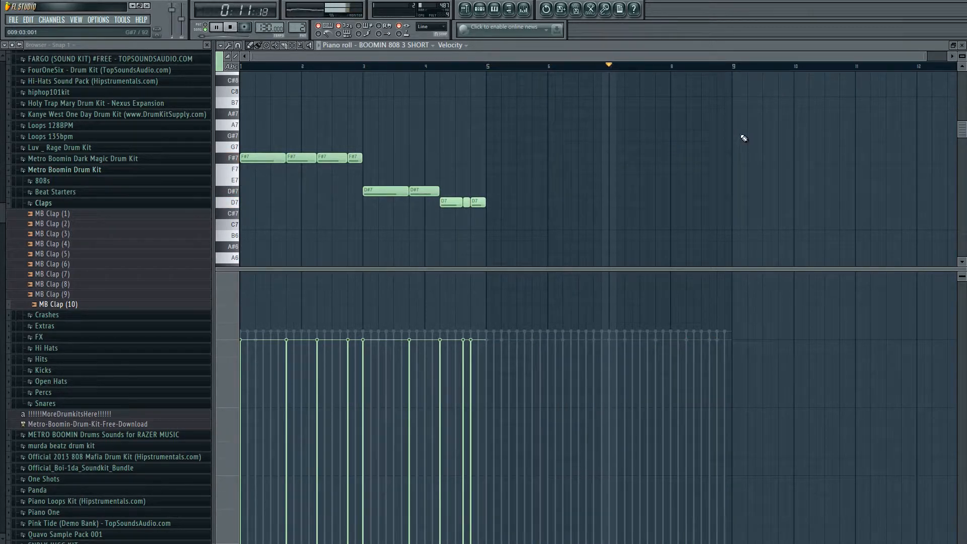
pyautogui.moveTo(492, 229); pyautogui.dragTo(223, 153)
pyautogui.hotkey('ctrl', 'b')
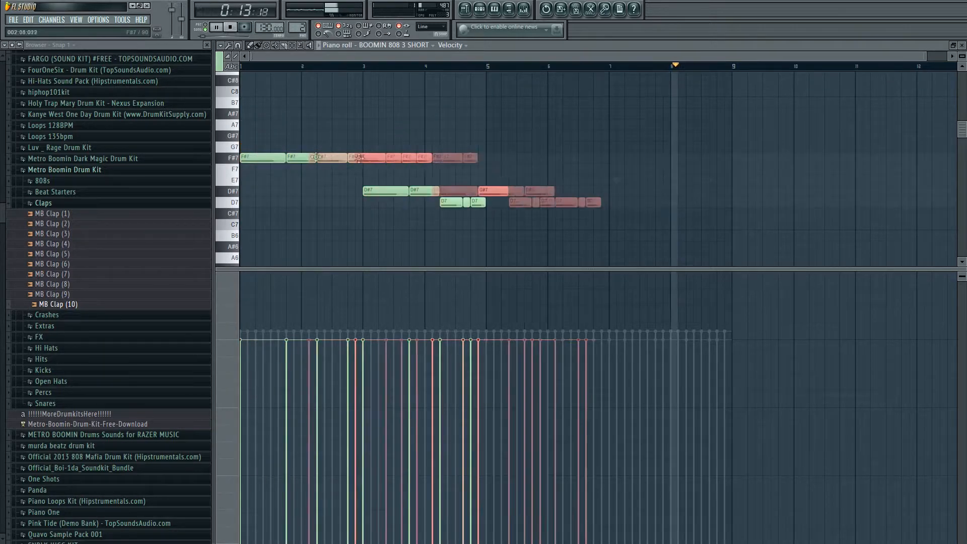
pyautogui.click(525, 201)
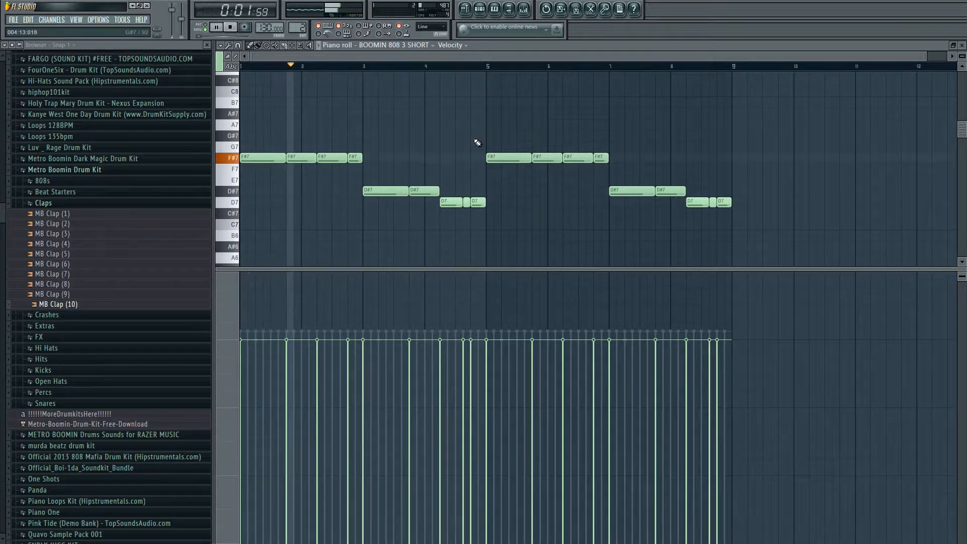
# - Lower all the 808 notes three octaves to F#4, D#4 and D4, and play the pattern
pyautogui.hotkey('ctrl', 'a')
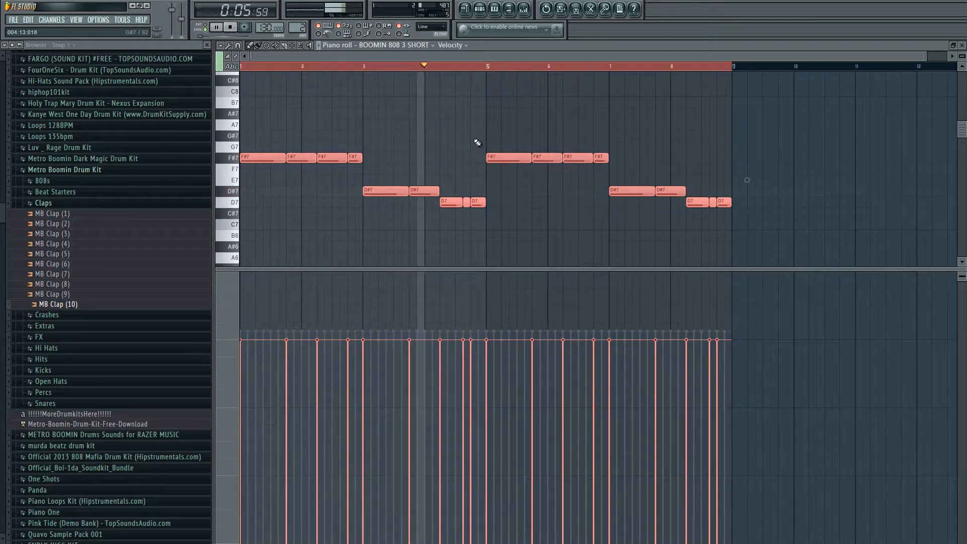
pyautogui.hotkey('ctrl', 'Down')
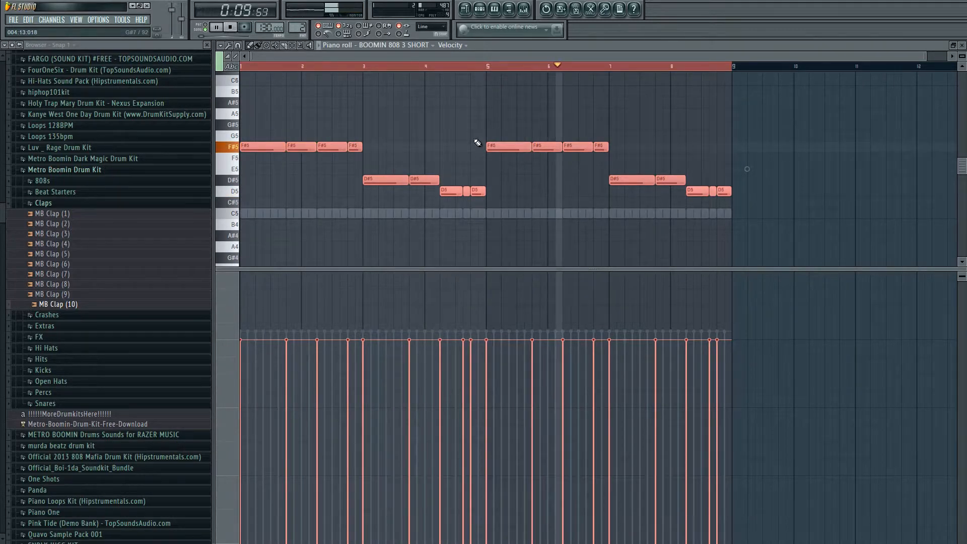
pyautogui.hotkey('ctrl', 'Down')
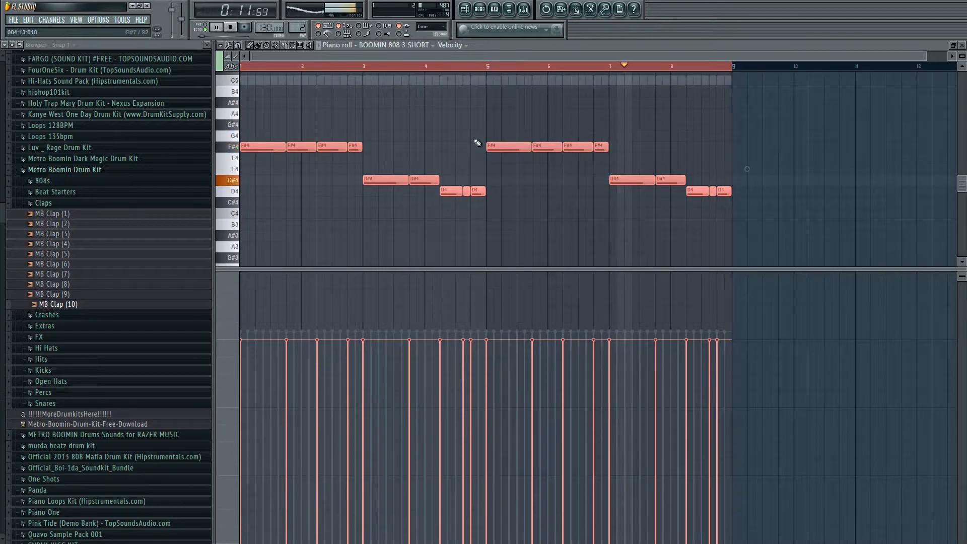
pyautogui.press('space')
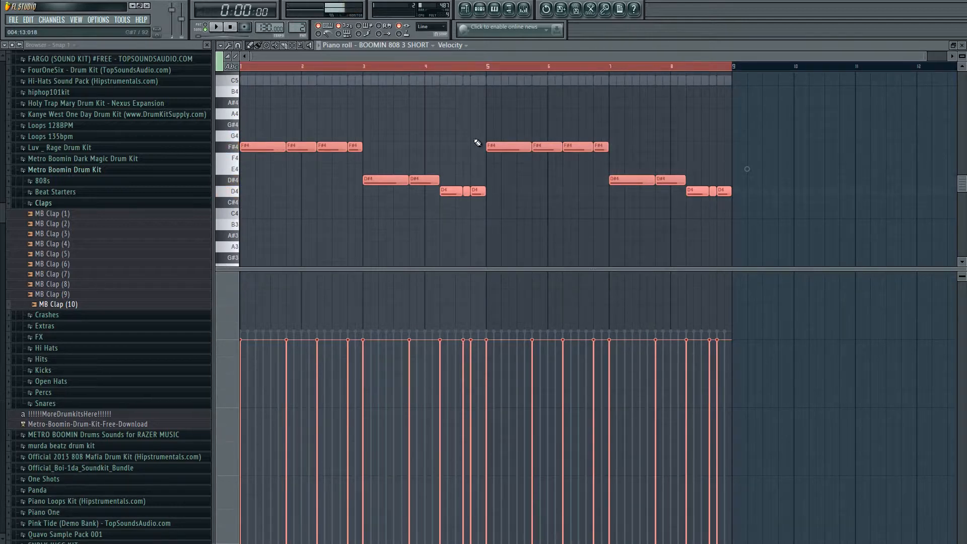
pyautogui.click(304, 69)
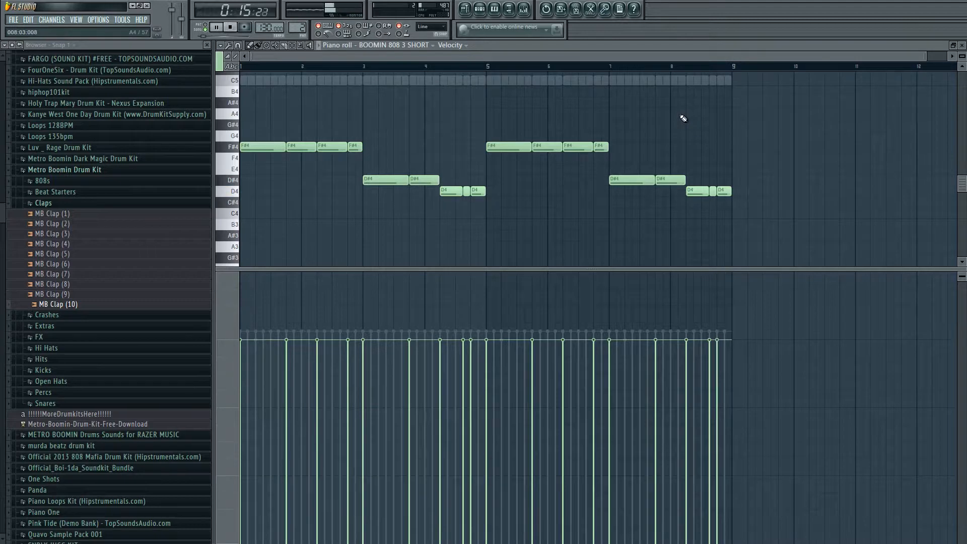
pyautogui.press('space')
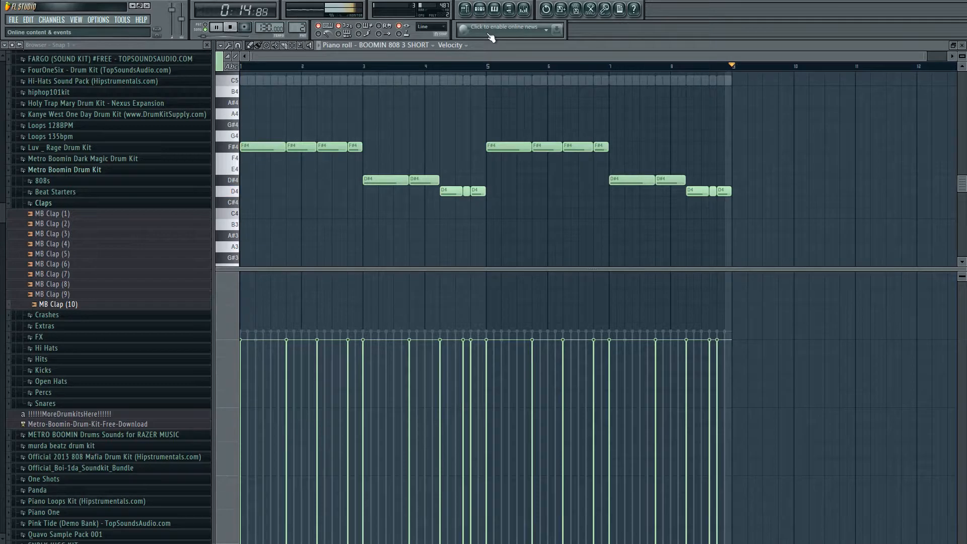
# - Split Pattern 2 into one pattern per channel and put the BOOMIN 808 3 SHORT pattern on Track 2 at bar 1 of the playlist
pyautogui.click(486, 14)
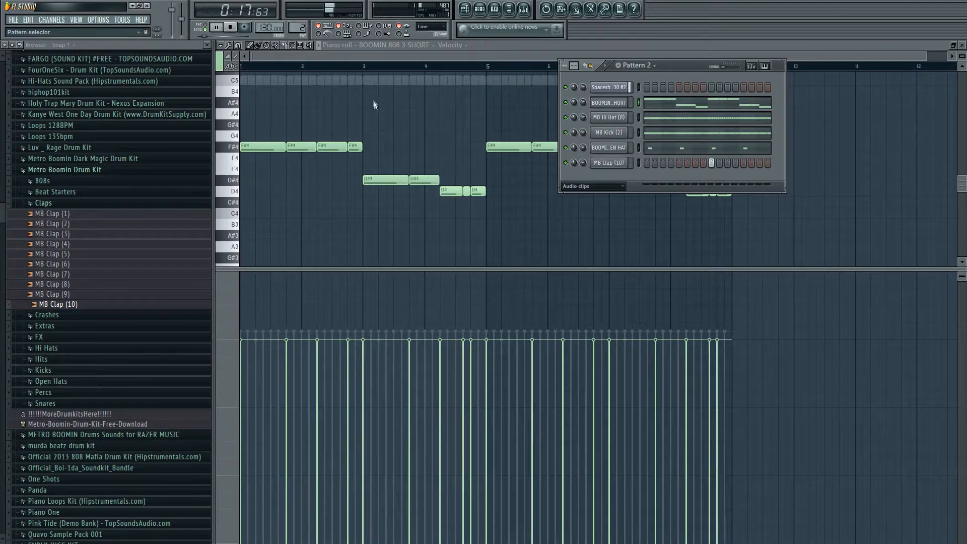
pyautogui.press('F5')
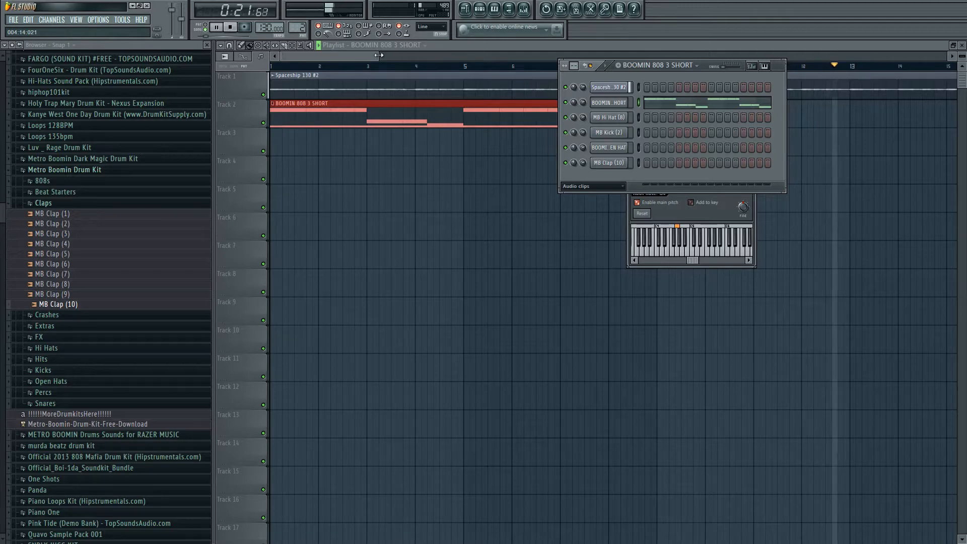
pyautogui.moveTo(379, 55); pyautogui.dragTo(546, 55)
pyautogui.press('space')
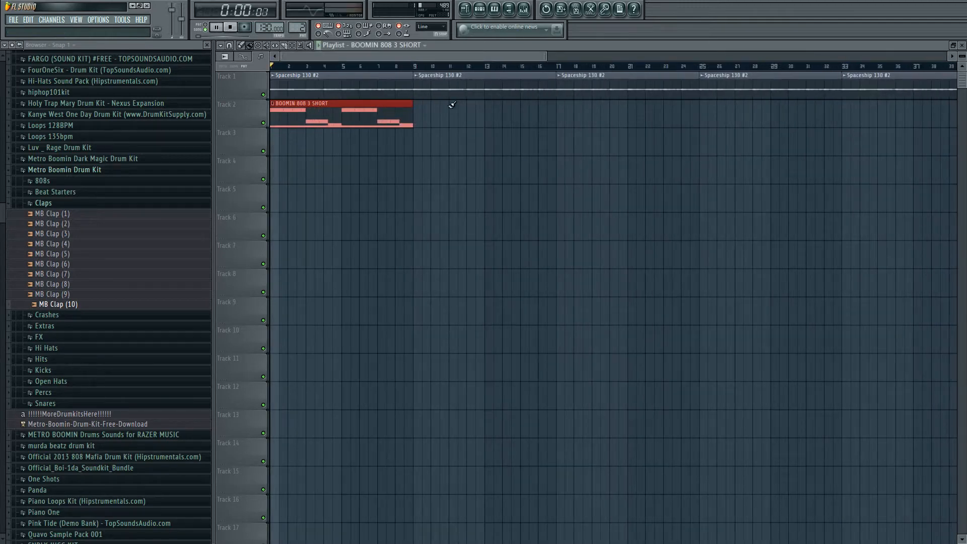
# - Open the piano roll of the BOOMIN 808 3 SHORT clip on Track 2 and review its notes
pyautogui.click(480, 8)
pyautogui.press('space')
pyautogui.click(302, 114)
pyautogui.doubleClick(304, 124)
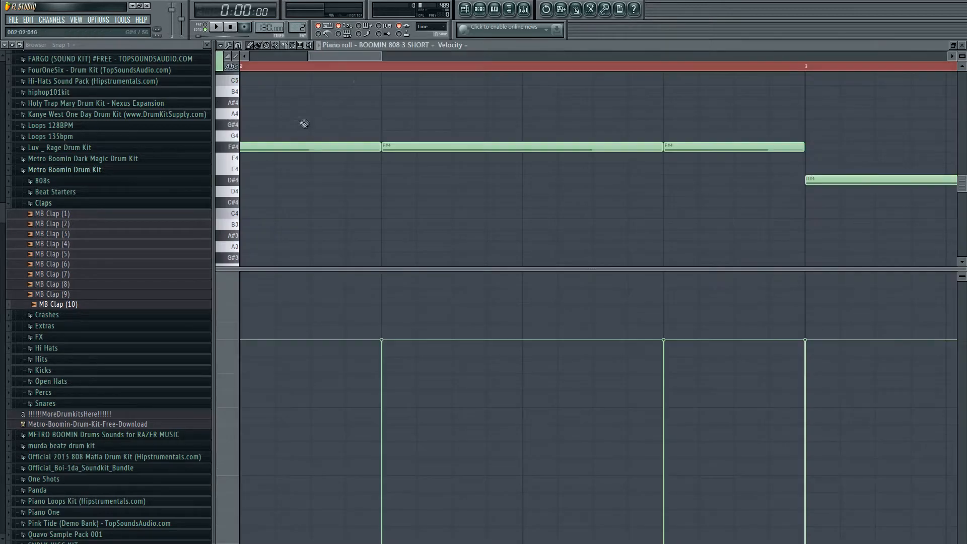
pyautogui.moveTo(379, 61); pyautogui.dragTo(946, 59)
pyautogui.press('space')
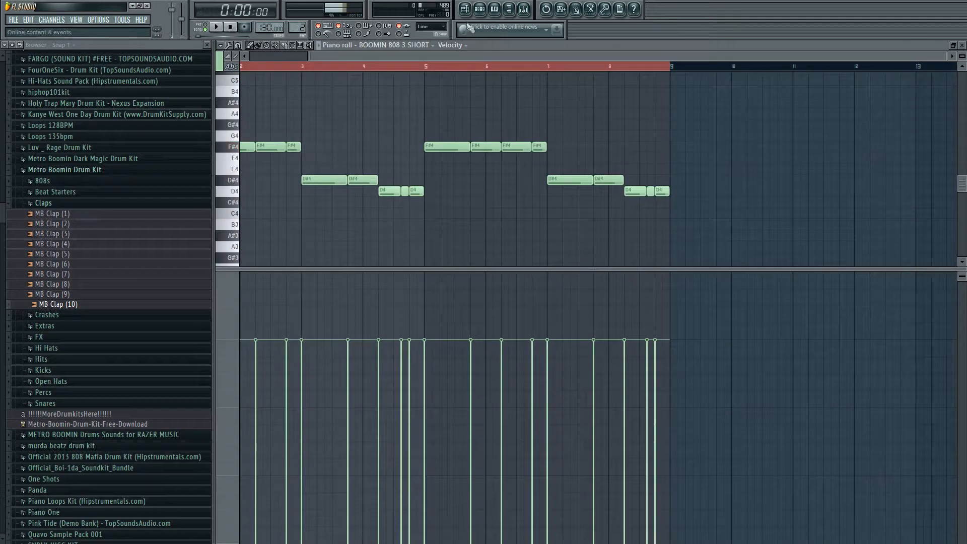
# - Place the MB Hi Hat (8), MB Kick (2), BOOMIN LOW TIGHT OPEN HAT and MB Clap (10) patterns at bar 1 on Tracks 3 to 6 and play
pyautogui.press('F6')
pyautogui.click(465, 11)
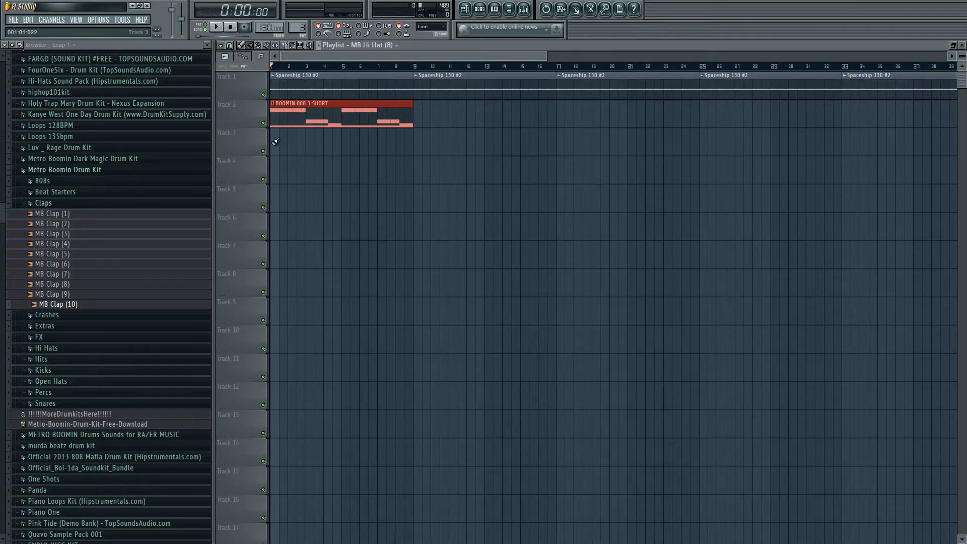
pyautogui.click(278, 172)
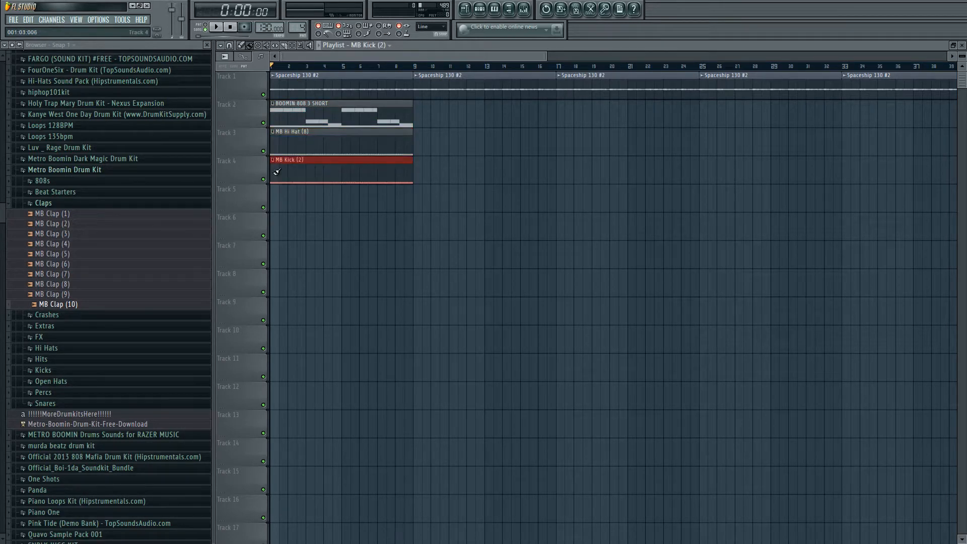
pyautogui.press('KP_Add')
pyautogui.click(276, 197)
pyautogui.press('KP_Add')
pyautogui.click(276, 232)
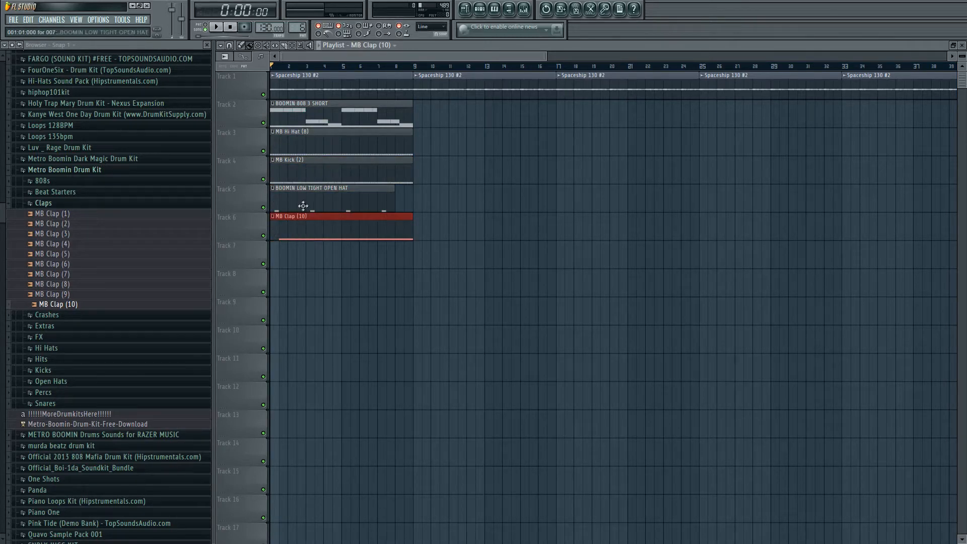
pyautogui.press('space')
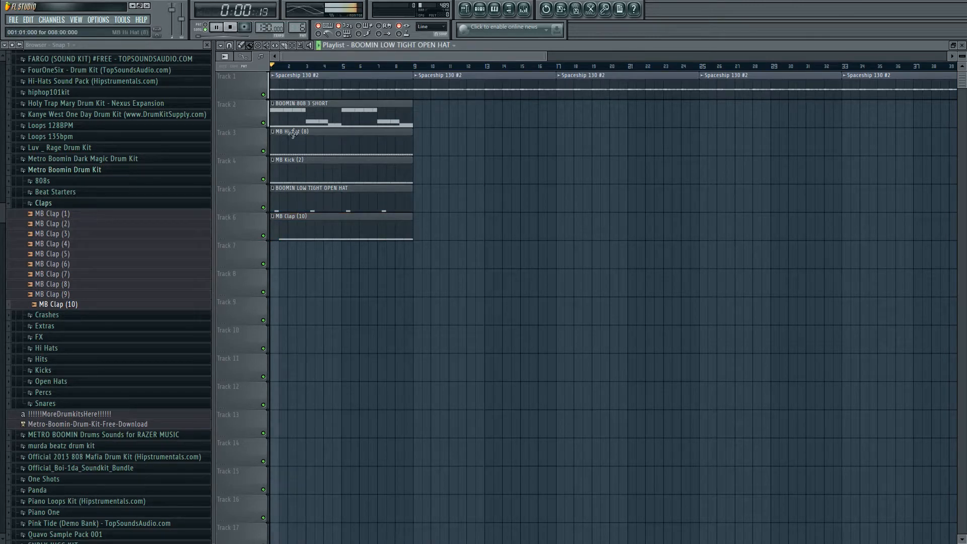
# - Solo Track 2, delete every note of the MB Hi Hat (8) pattern in the piano roll, and play the playlist
pyautogui.rightClick(263, 123)
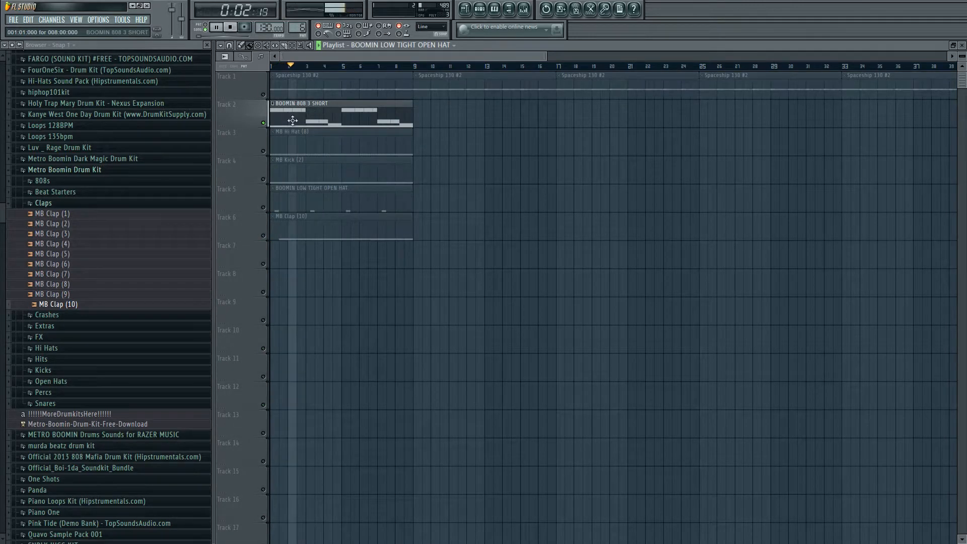
pyautogui.doubleClick(292, 132)
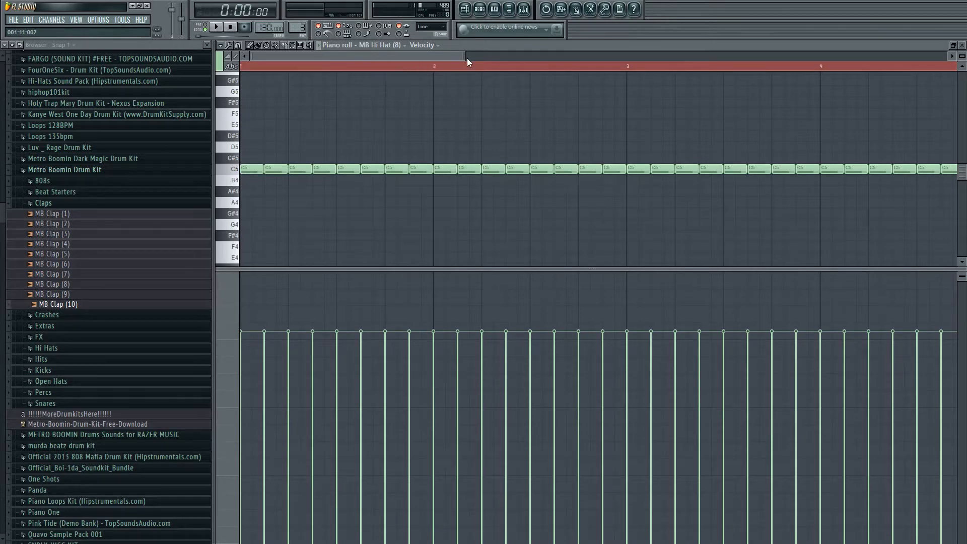
pyautogui.moveTo(467, 57); pyautogui.dragTo(917, 45)
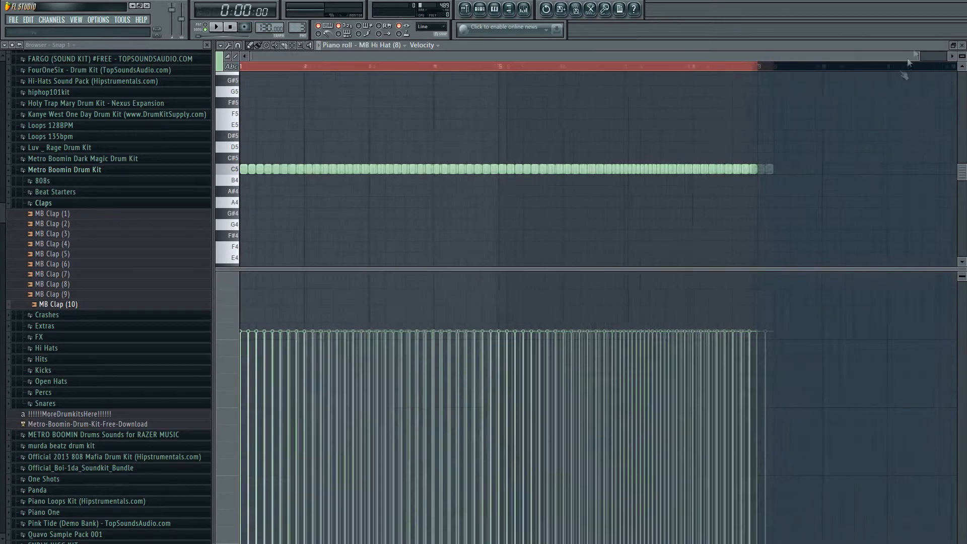
pyautogui.moveTo(818, 184); pyautogui.dragTo(238, 140)
pyautogui.press('Delete')
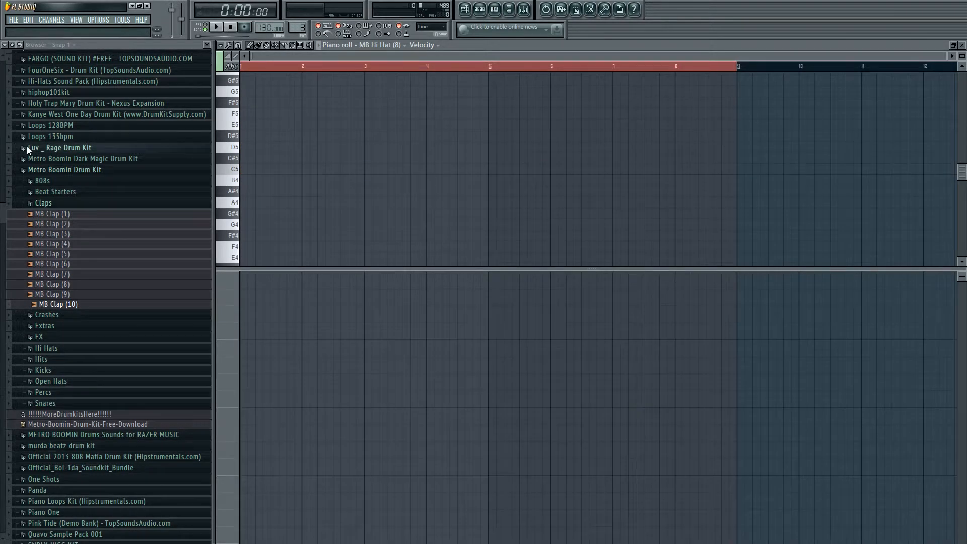
pyautogui.click(465, 9)
pyautogui.press('space')
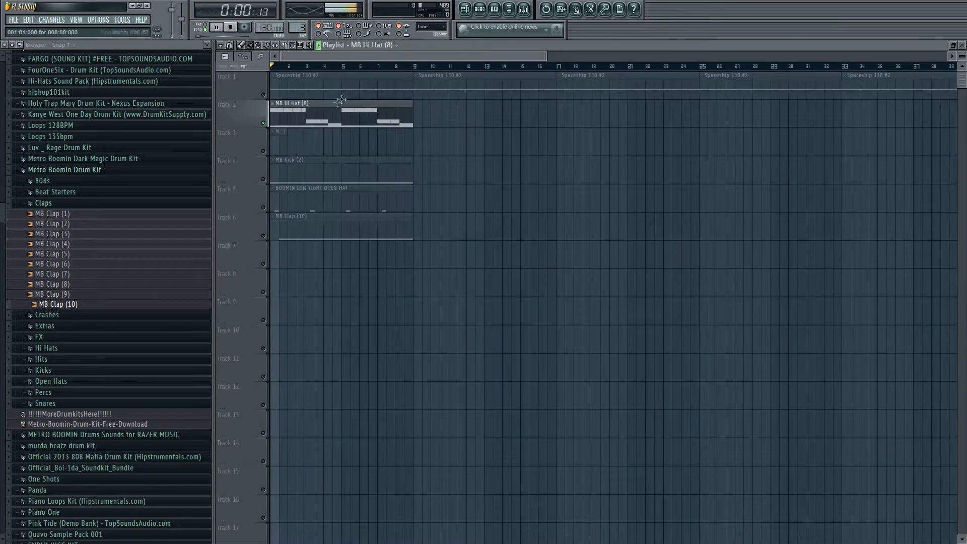
pyautogui.press('space')
# - Review the piano roll notes of the MB Kick (2) and BOOMIN LOW TIGHT OPEN HAT clips stacked on Track 2
pyautogui.doubleClick(299, 123)
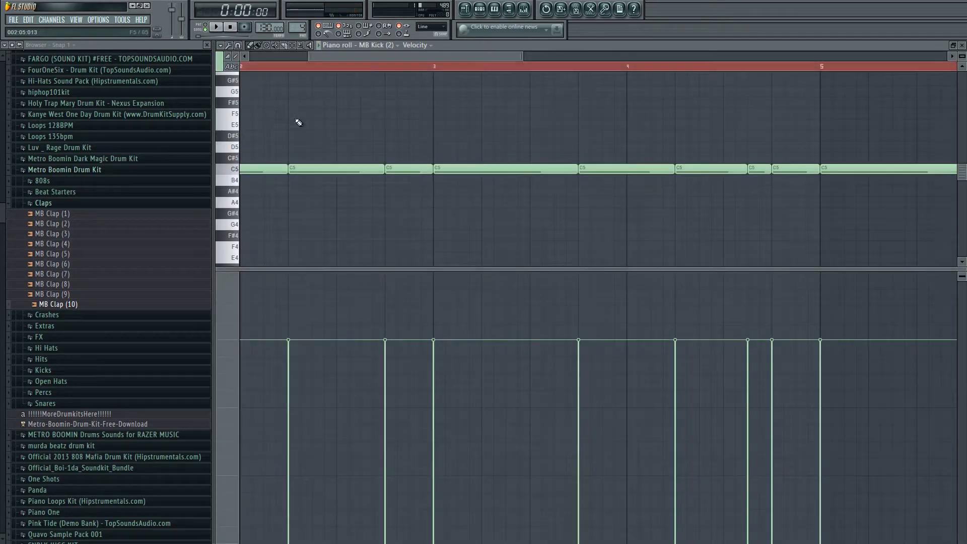
pyautogui.scroll(-4, 374, 63)
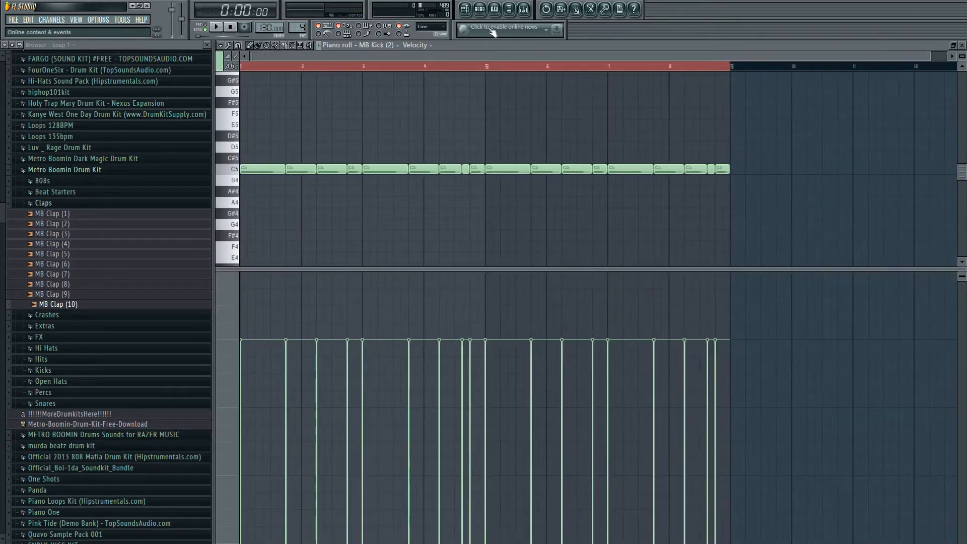
pyautogui.click(471, 13)
pyautogui.doubleClick(303, 122)
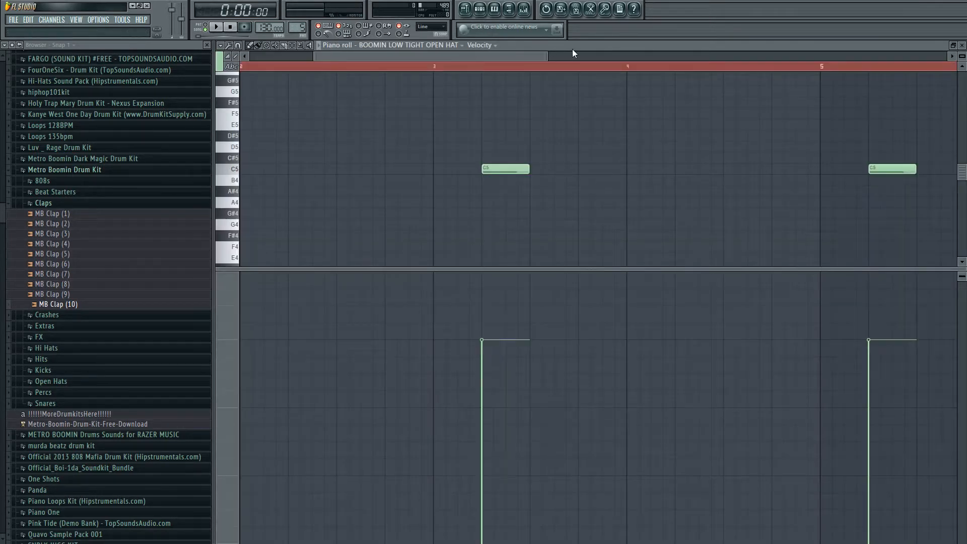
pyautogui.click(466, 9)
# - Clear the stacked clips from Track 2 and place only the BOOMIN 808 3 SHORT pattern there at bar 1
pyautogui.rightClick(425, 121)
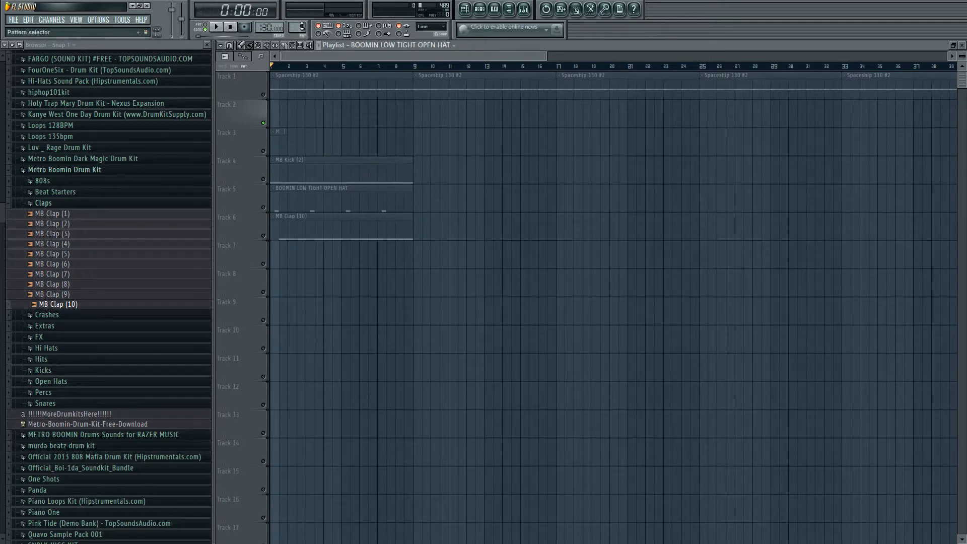
pyautogui.scroll(-1, 297, 28)
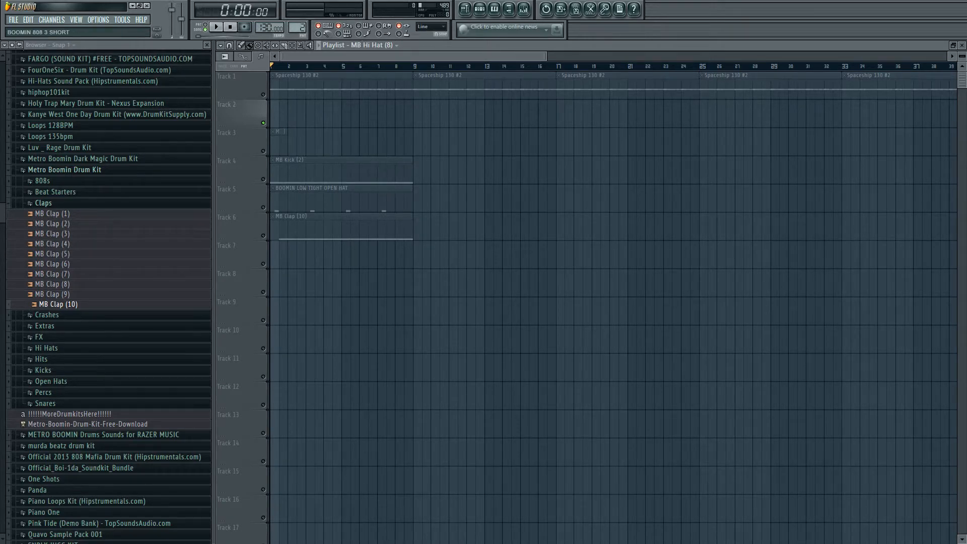
pyautogui.click(291, 116)
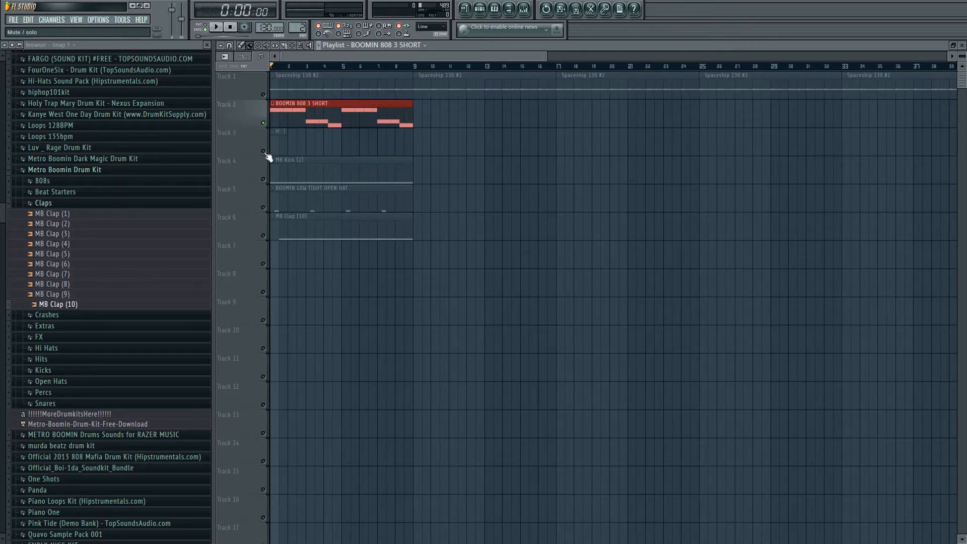
# - Unmute Track 3 and lengthen its empty MB Hi Hat (8) clip to just before bar 9, leaving no extra clip behind it
pyautogui.moveTo(285, 145); pyautogui.dragTo(410, 144)
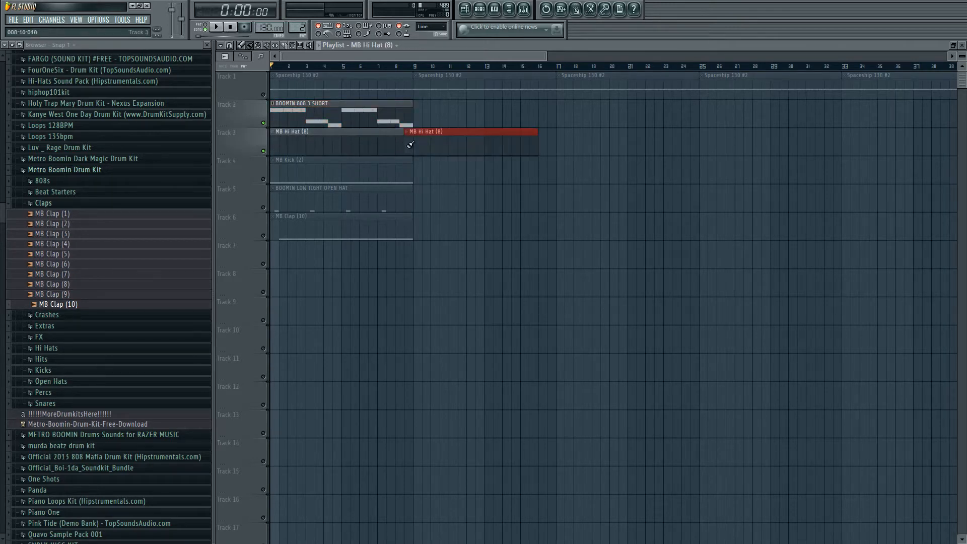
pyautogui.click(417, 144)
pyautogui.rightClick(416, 145)
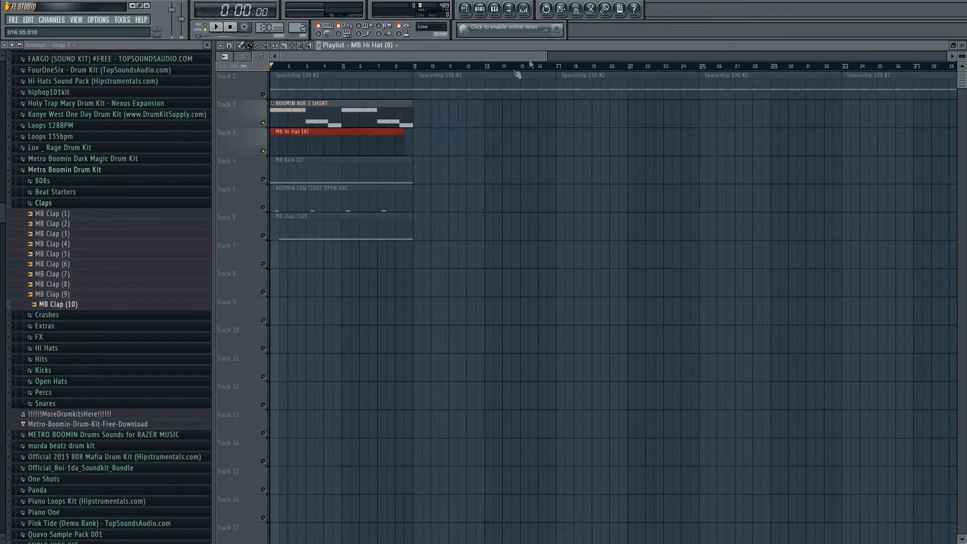
# - Fill every second step of the MB Hi Hat (8) channel in its own pattern, play it, and extend its Track 3 clip to bar 9
pyautogui.click(481, 9)
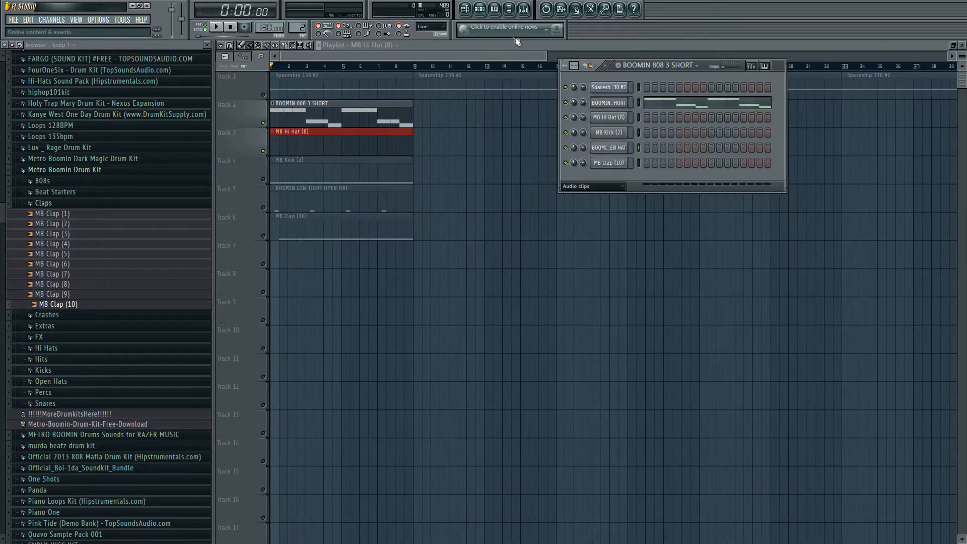
pyautogui.press('KP_Add')
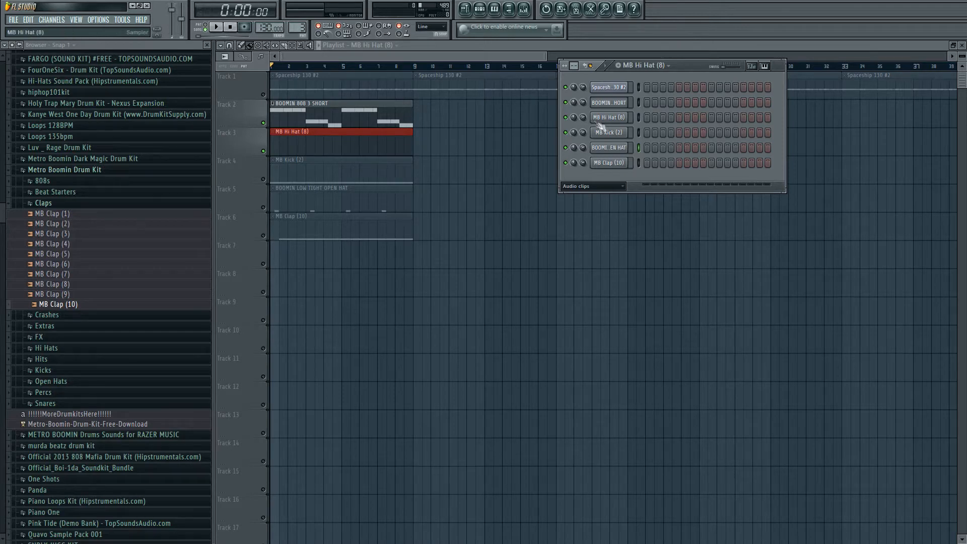
pyautogui.press('space')
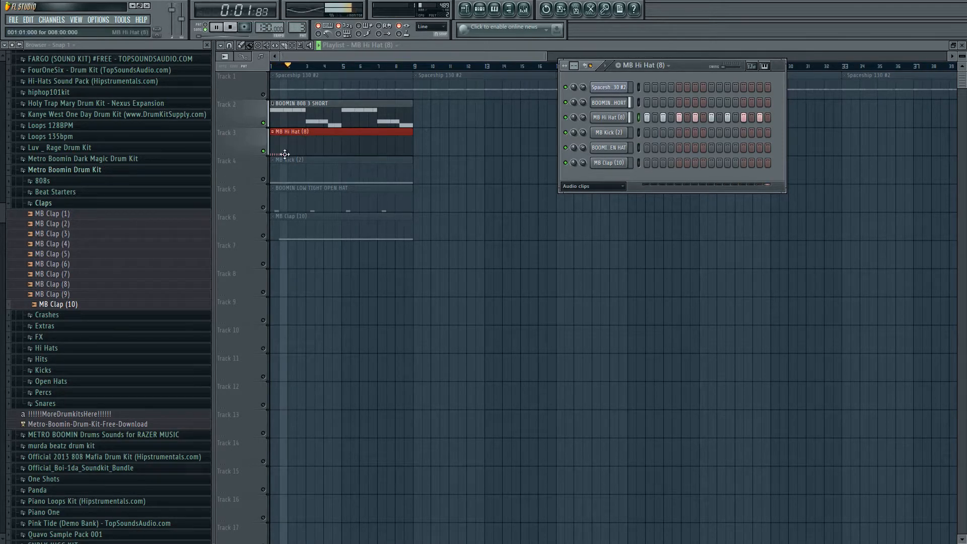
pyautogui.press('space')
pyautogui.click(325, 138)
pyautogui.press('F6')
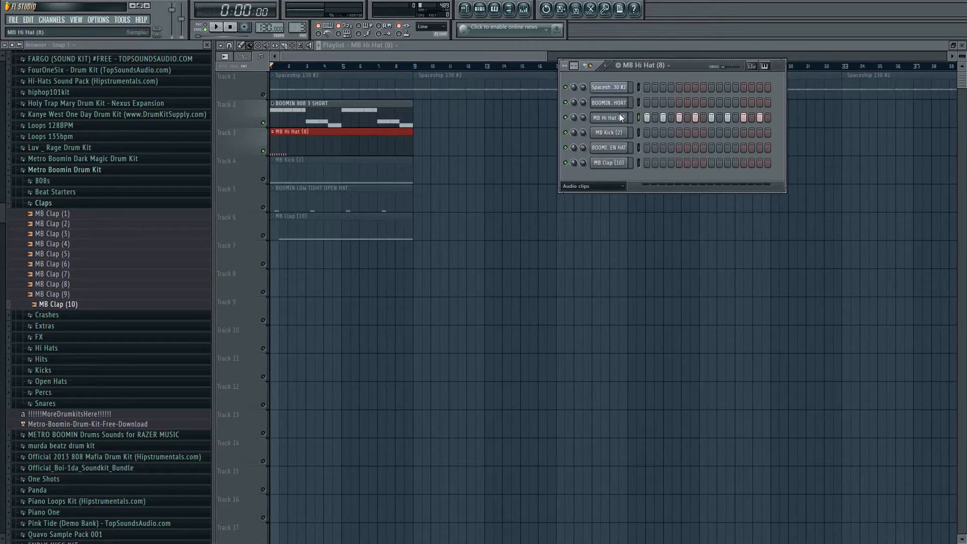
# - Duplicate the one-bar run of C5 notes in the MB Hi Hat (8) piano roll until it fills eight bars
pyautogui.press('F7')
pyautogui.moveTo(764, 55); pyautogui.dragTo(949, 55)
pyautogui.press('space')
pyautogui.press('space')
pyautogui.moveTo(491, 203); pyautogui.dragTo(79, 105)
pyautogui.moveTo(288, 167); pyautogui.dragTo(394, 168)
pyautogui.moveTo(521, 216); pyautogui.dragTo(113, 118)
pyautogui.moveTo(307, 168)
pyautogui.mouseDown()
pyautogui.moveTo(531, 170)
pyautogui.moveTo(522, 173)
pyautogui.mouseUp()
pyautogui.moveTo(809, 210)
pyautogui.mouseDown()
pyautogui.moveTo(760, 184)
pyautogui.moveTo(229, 161)
pyautogui.moveTo(656, 169)
pyautogui.mouseUp()
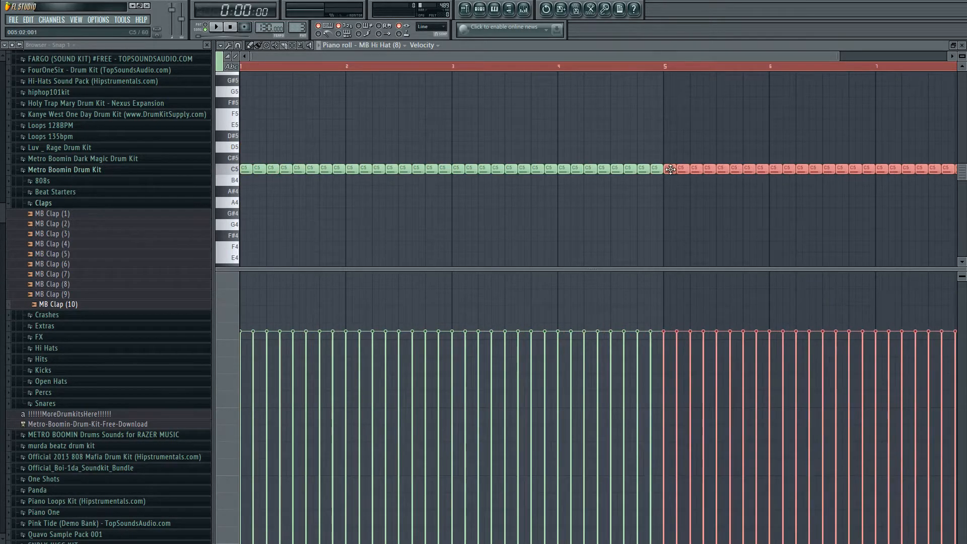
pyautogui.click(643, 116)
# - Play the playlist while soloing the kick, open hat and clap tracks in turn, and end with all tracks unmuted
pyautogui.click(464, 9)
pyautogui.press('space')
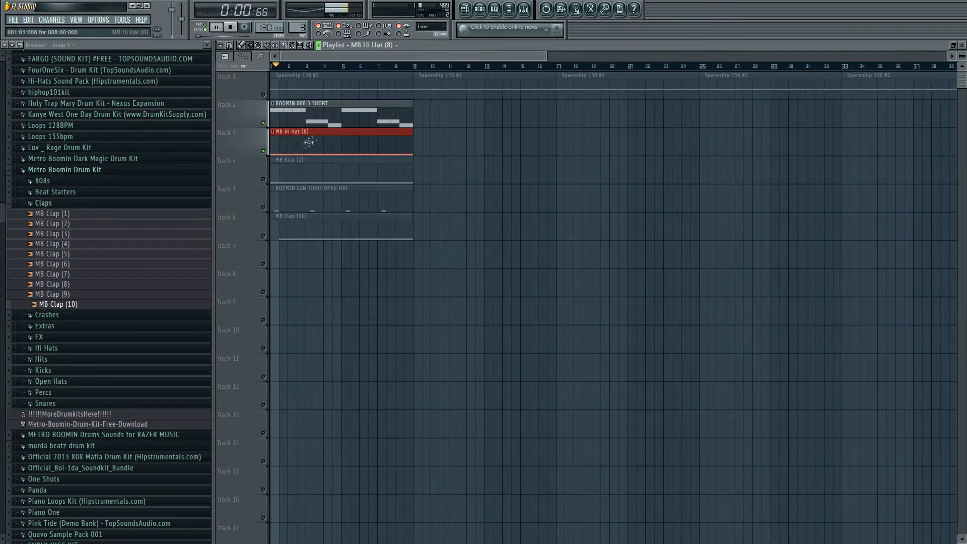
pyautogui.rightClick(263, 179)
pyautogui.rightClick(263, 207)
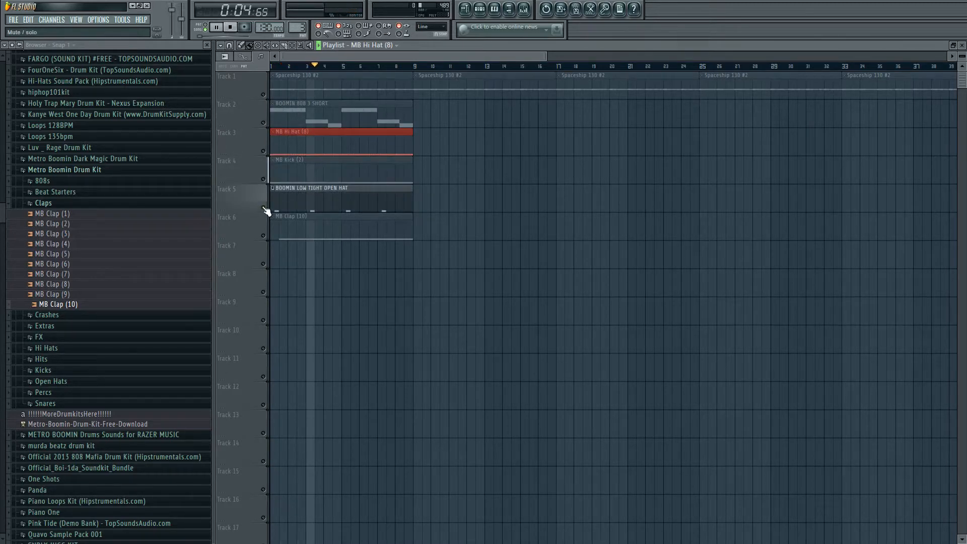
pyautogui.rightClick(263, 236)
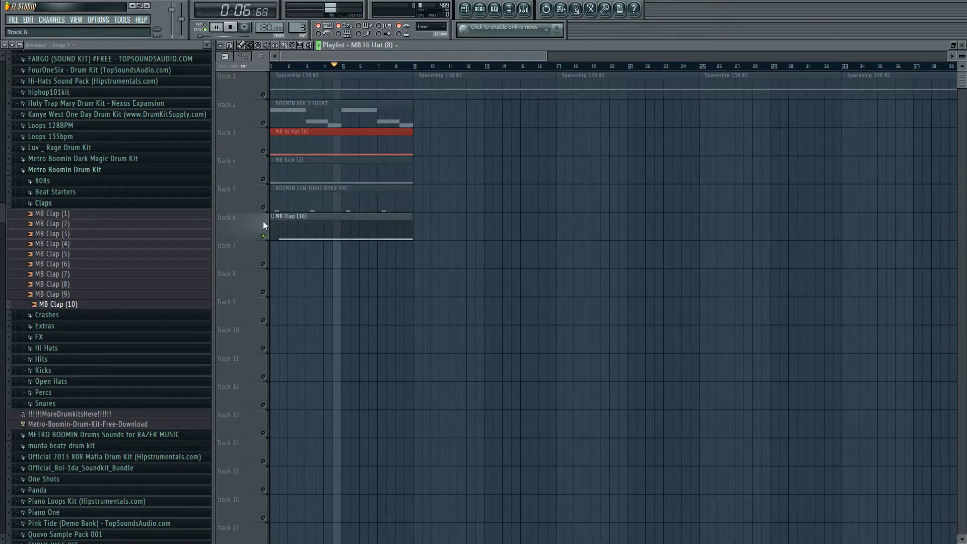
pyautogui.click(265, 207)
pyautogui.rightClick(264, 208)
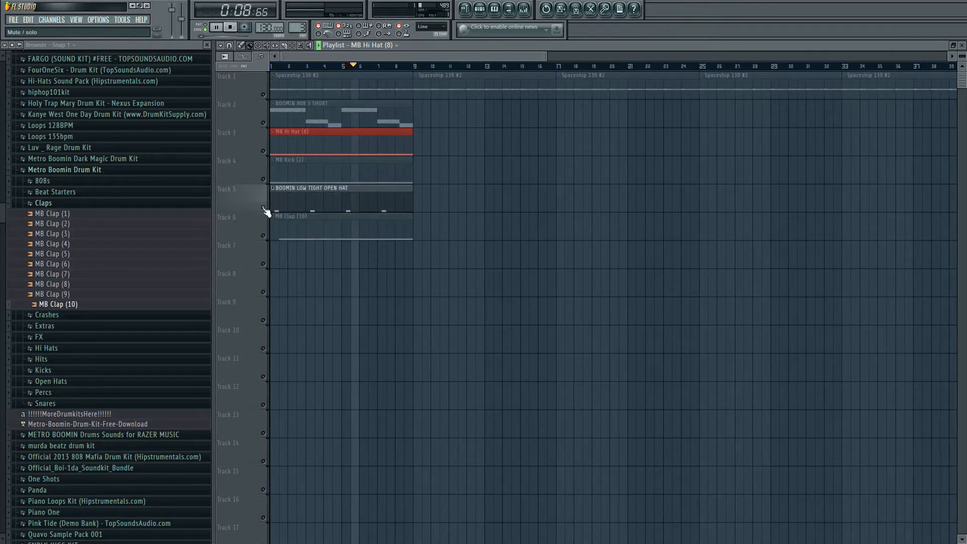
pyautogui.rightClick(264, 208)
pyautogui.moveTo(476, 251); pyautogui.dragTo(291, 119)
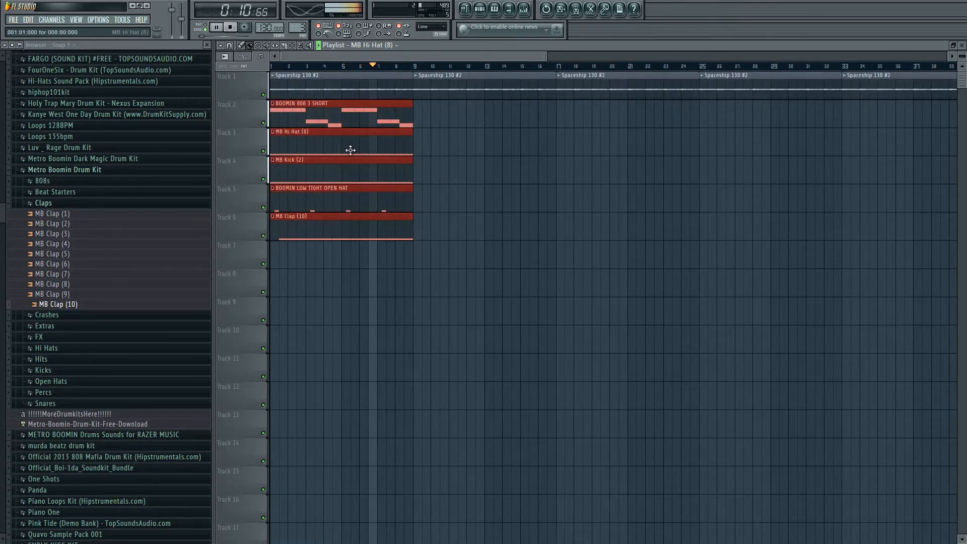
pyautogui.hotkey('ctrl', 'b')
pyautogui.hotkey('ctrl', 'b')
pyautogui.hotkey('ctrl', 'b')
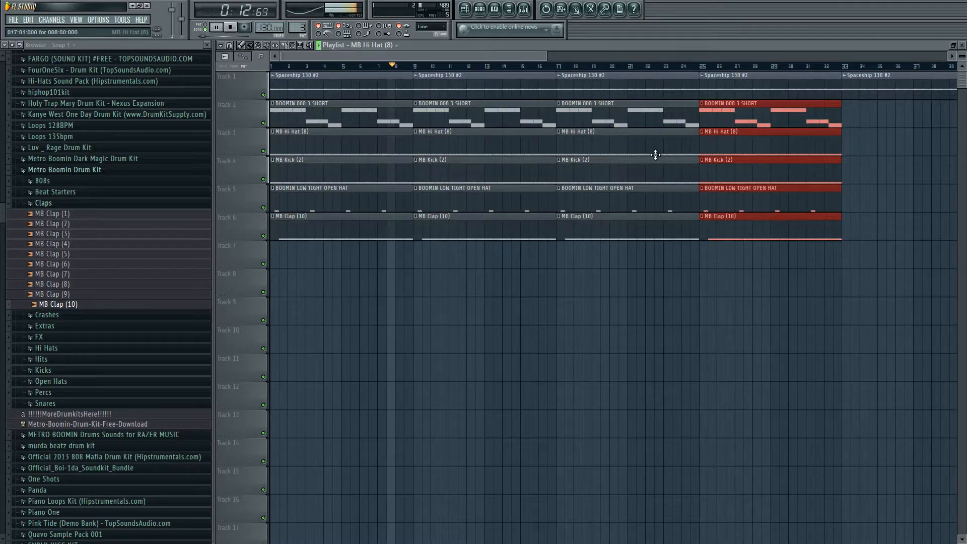
pyautogui.moveTo(849, 242); pyautogui.dragTo(444, 100)
pyautogui.press('Delete')
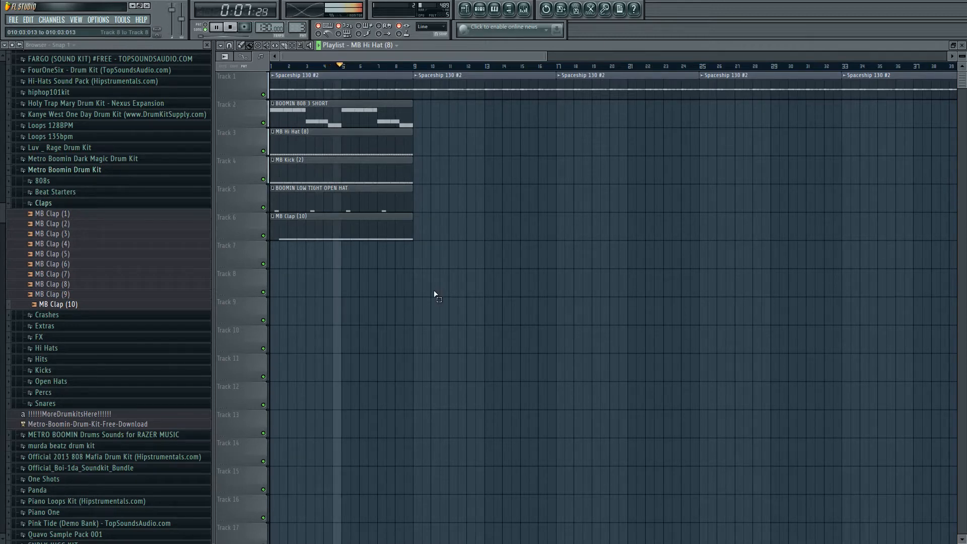
# - Duplicate the 808, hi-hat, kick, open hat and clap clips on Tracks 2 to 6 repeatedly up to bar 49
pyautogui.moveTo(409, 259); pyautogui.dragTo(295, 125)
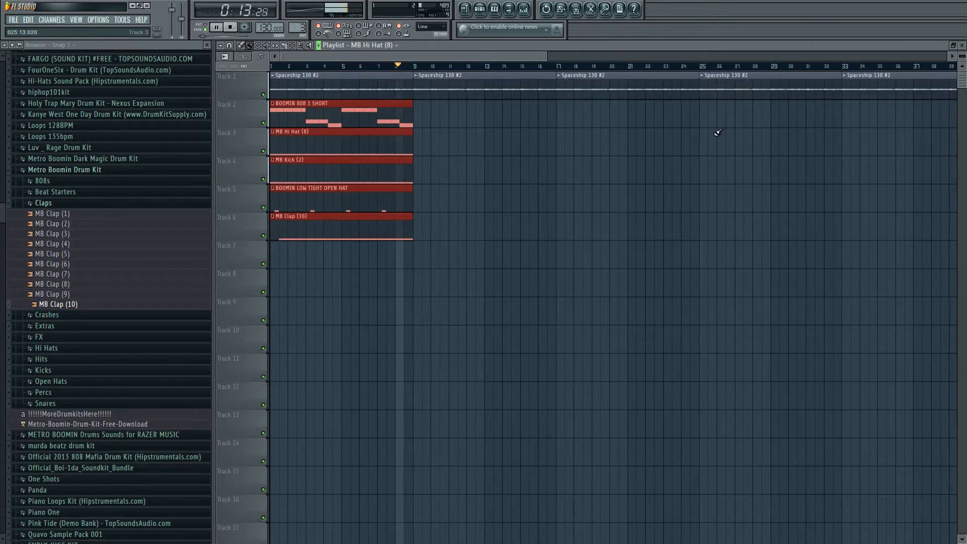
pyautogui.hotkey('ctrl', 'b')
pyautogui.hotkey('ctrl', 'b')
pyautogui.hotkey('ctrl', 'b')
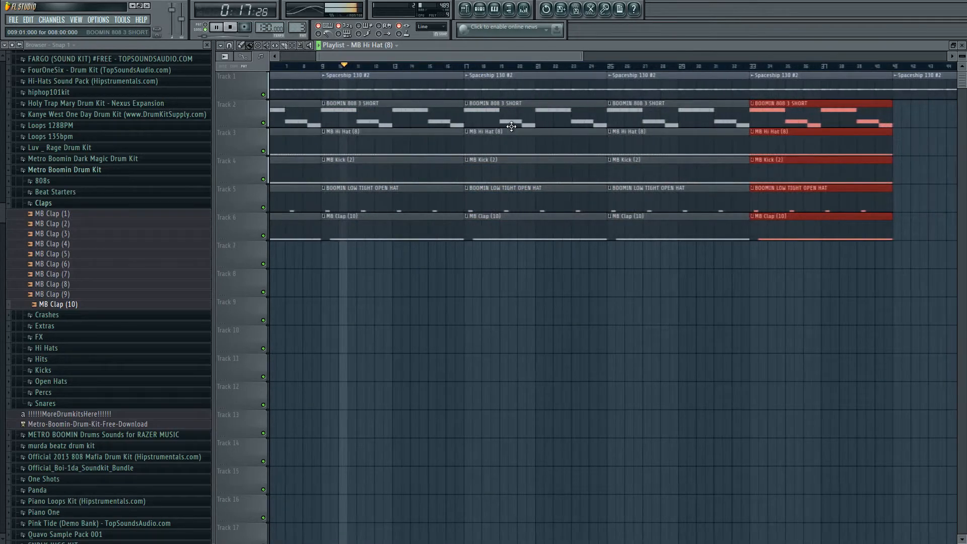
pyautogui.hotkey('ctrl', 'b')
pyautogui.hotkey('ctrl', 'd')
# - Delete all Spaceship 130 #2 clips on Track 1 from bar 9 onward, keeping only the first one
pyautogui.moveTo(546, 56); pyautogui.dragTo(904, 55)
pyautogui.moveTo(899, 99); pyautogui.dragTo(346, 66)
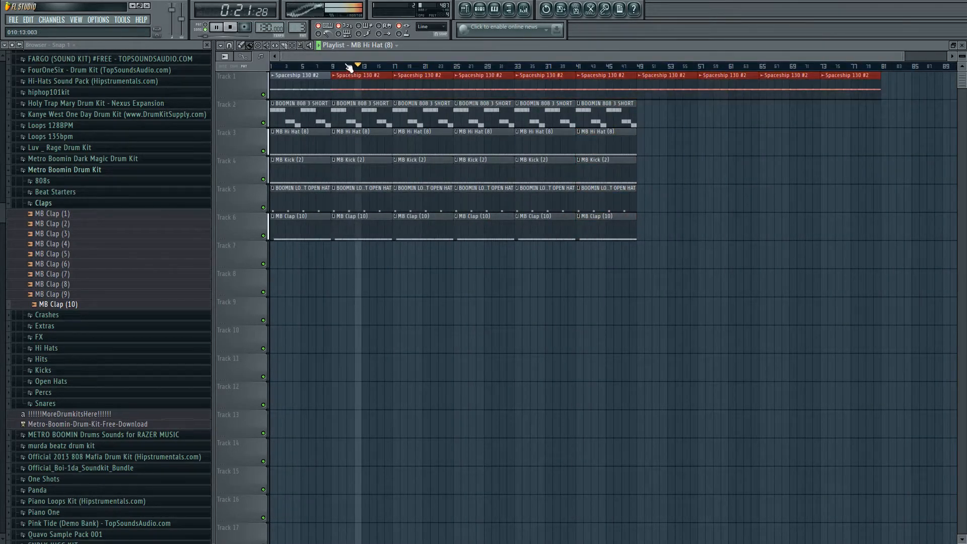
pyautogui.press('Delete')
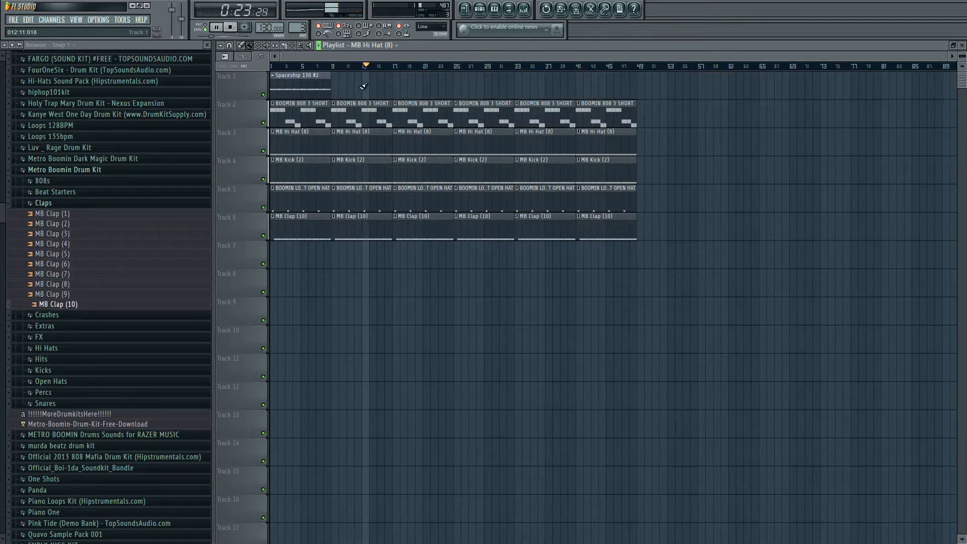
# - Duplicate the first Spaceship 130 #2 clip on Track 1 eight times, up to bar 73
pyautogui.moveTo(358, 72); pyautogui.dragTo(269, 100)
pyautogui.hotkey('ctrl', 'b')
pyautogui.hotkey('ctrl', 'b')
pyautogui.hotkey('ctrl', 'b')
pyautogui.hotkey('ctrl', 'b')
pyautogui.hotkey('ctrl', 'b')
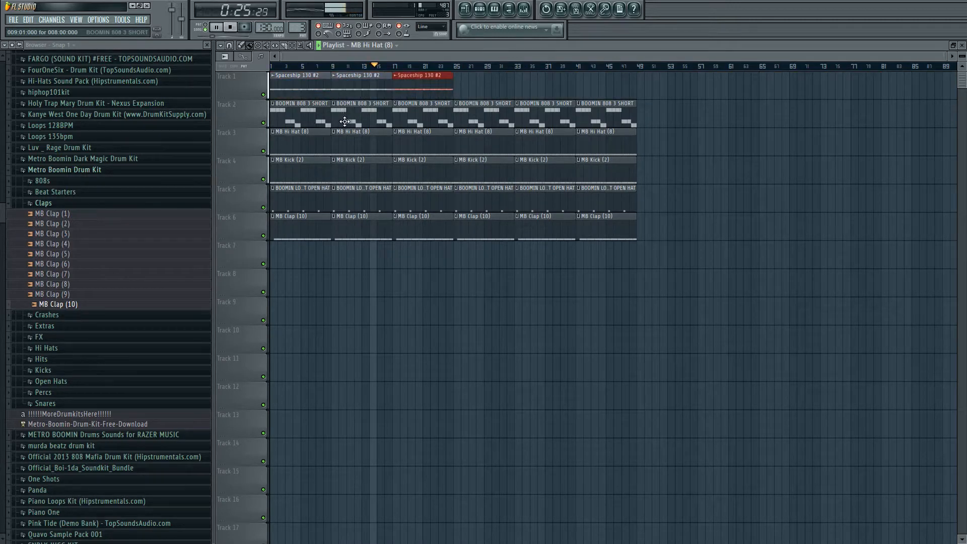
pyautogui.hotkey('ctrl', 'b')
pyautogui.hotkey('ctrl', 'b')
pyautogui.hotkey('ctrl', 'b')
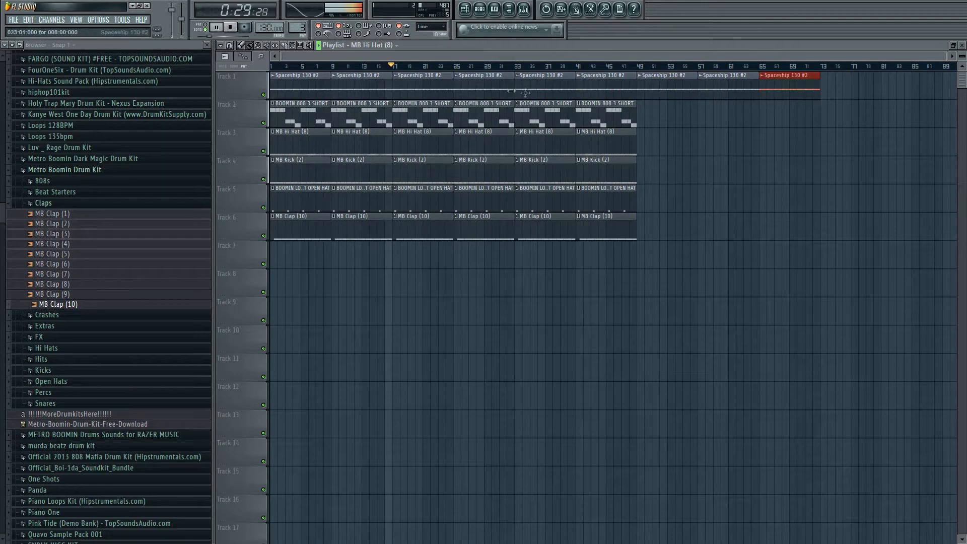
# - Play the arrangement briefly and set the playback position to bar 8
pyautogui.press('space')
pyautogui.press('space')
pyautogui.press('space')
pyautogui.click(325, 66)
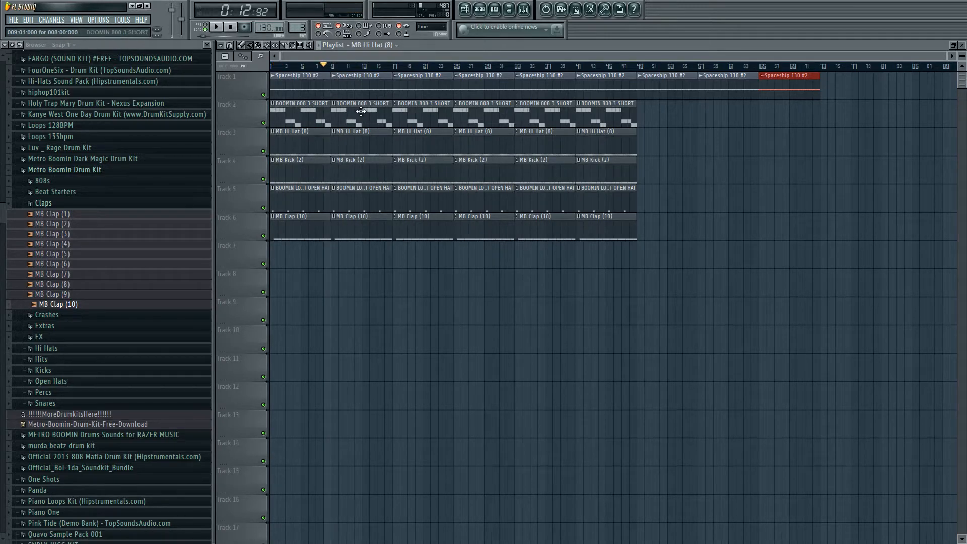
# - Try a drop by removing the BOOMIN 808 3 SHORT and MB Kick (2) clips at bar 9, and restore both clips
pyautogui.rightClick(361, 112)
pyautogui.rightClick(373, 174)
pyautogui.click(317, 66)
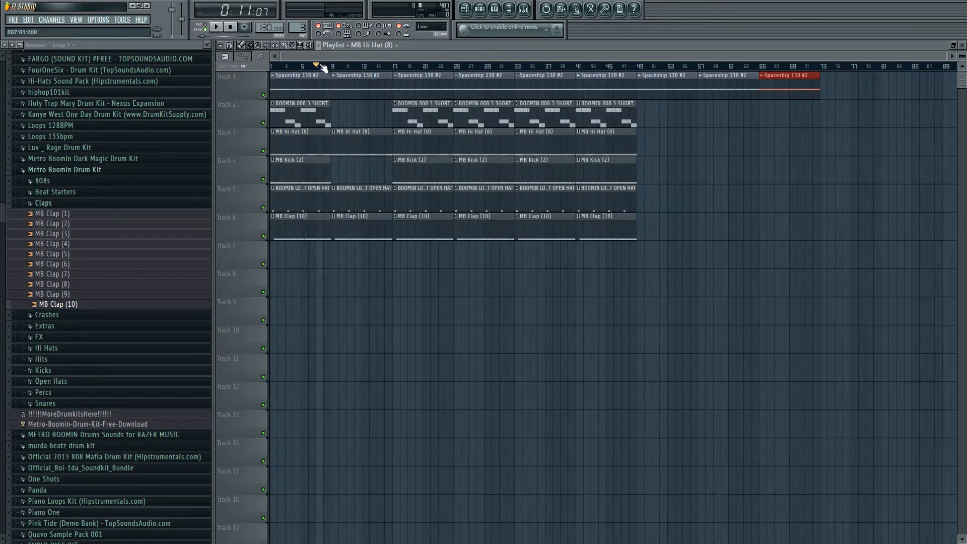
pyautogui.hotkey('ctrl', 'z')
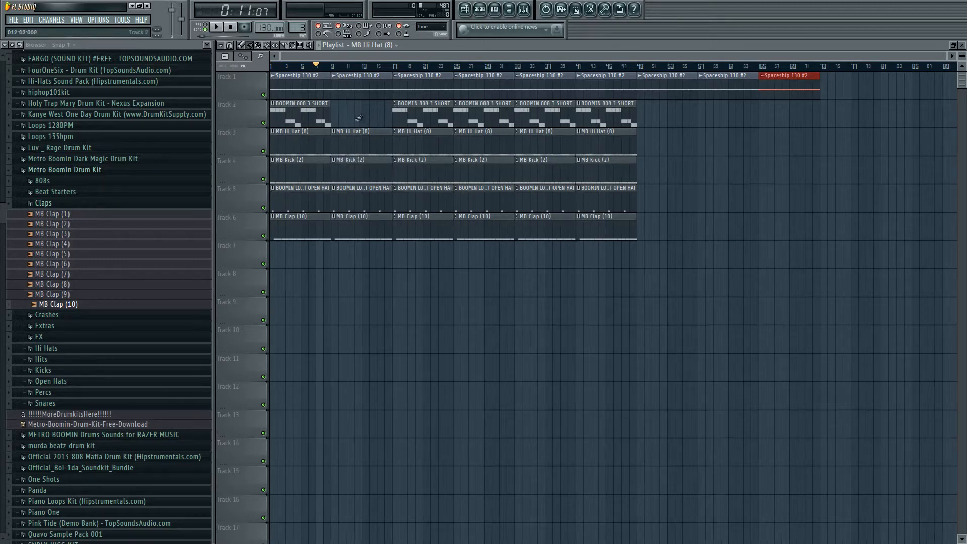
pyautogui.click(285, 108)
pyautogui.click(348, 113)
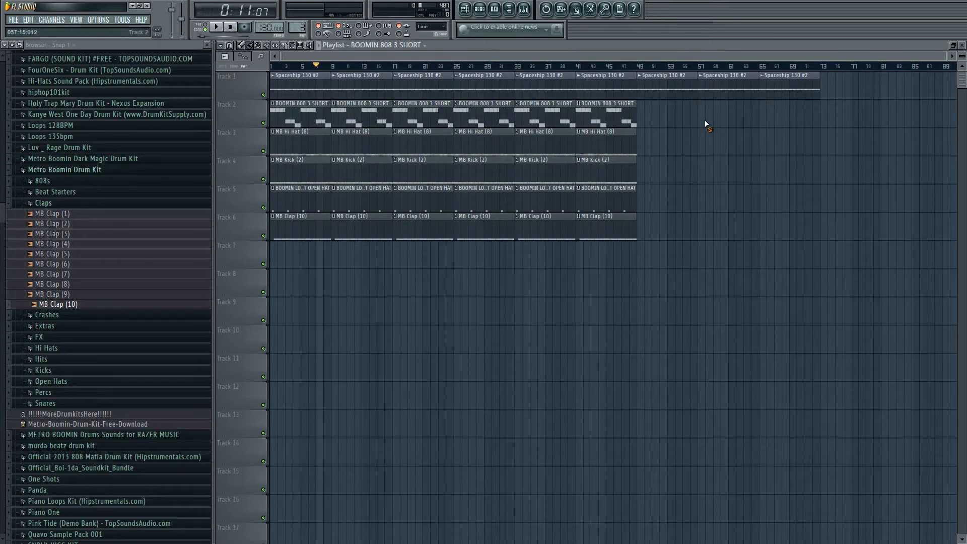
# - Play the arrangement from bar 1 and delete the BOOMIN 808 3 SHORT and MB Kick (2) clips at bar 9
pyautogui.moveTo(315, 65); pyautogui.dragTo(261, 76)
pyautogui.press('space')
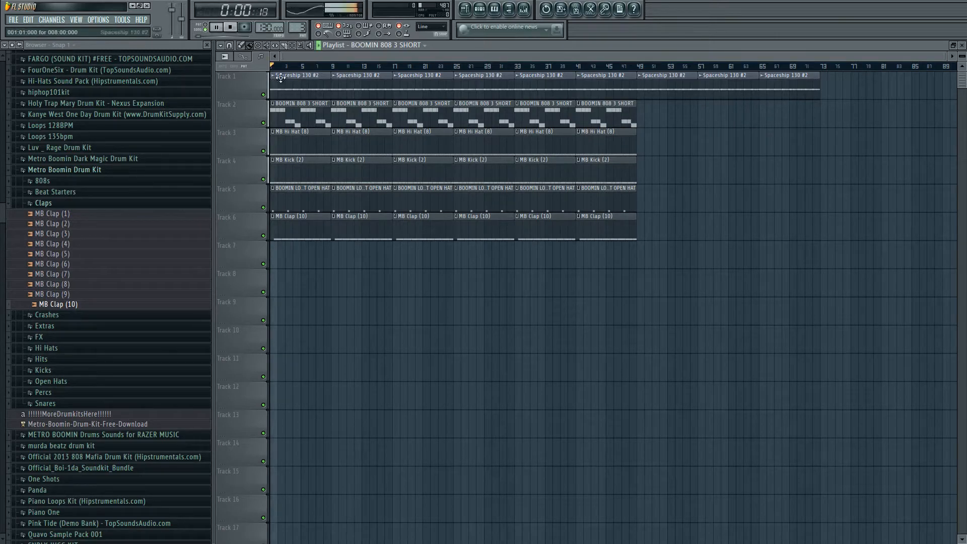
pyautogui.rightClick(352, 114)
pyautogui.press('space')
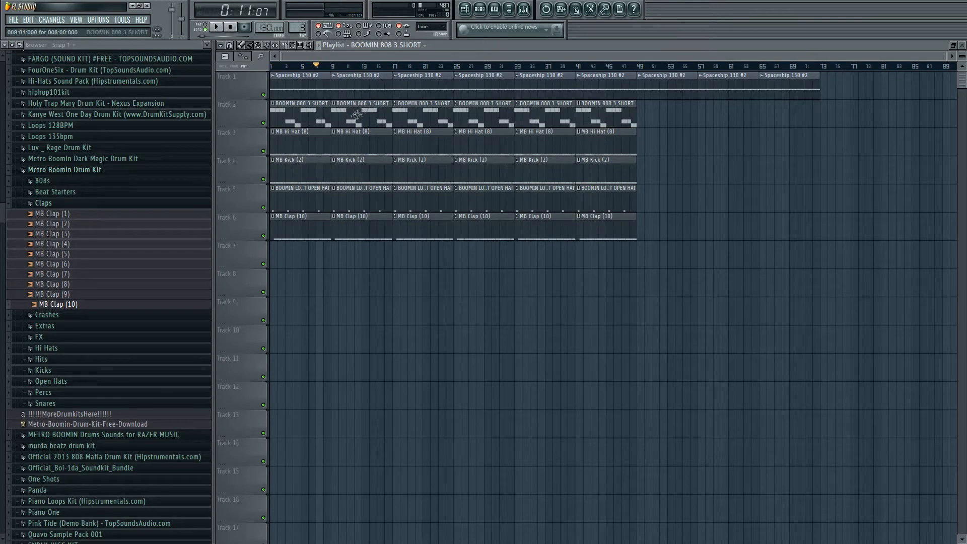
pyautogui.rightClick(364, 165)
pyautogui.press('space')
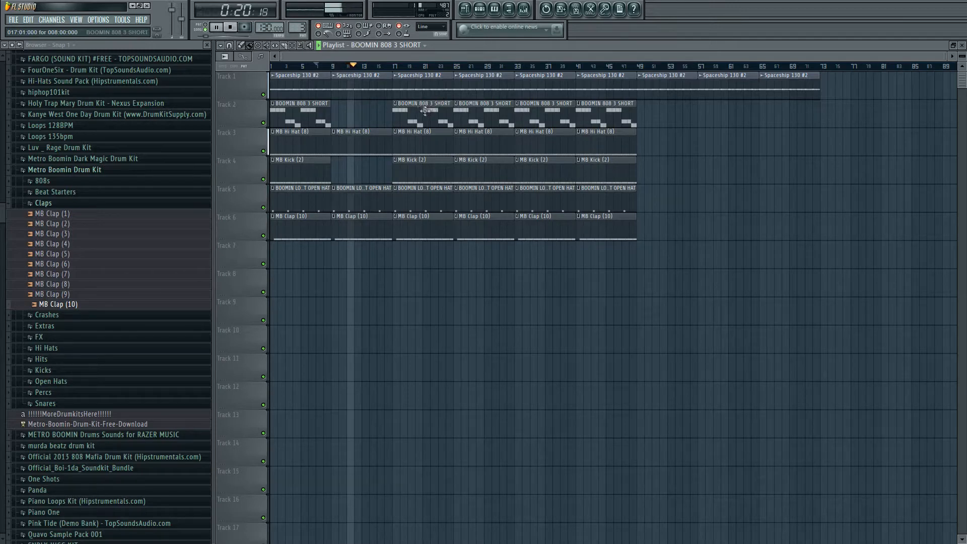
# - Try a break by trimming the start of all drum and 808 clips at bar 17 to bar 19, and listen from around bar 15
pyautogui.click(386, 66)
pyautogui.press('space')
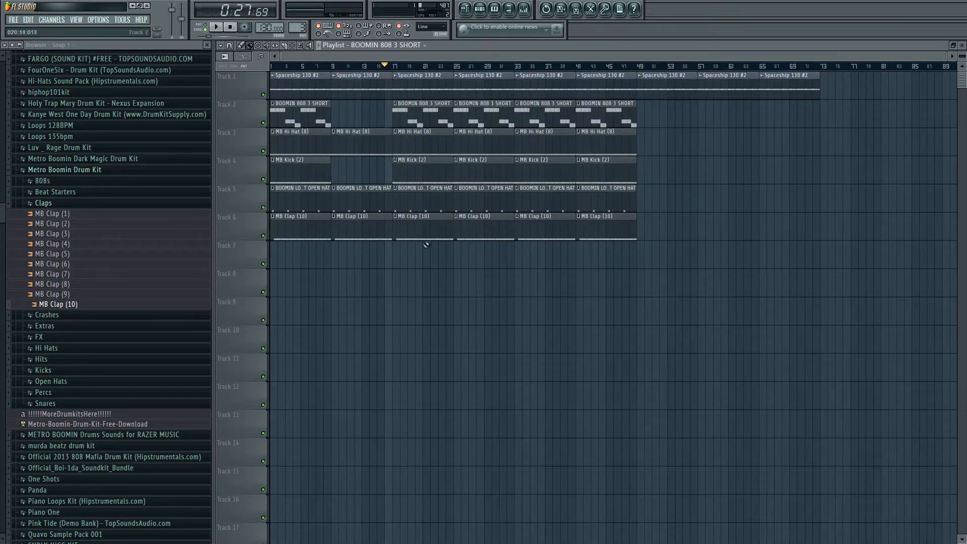
pyautogui.moveTo(415, 265); pyautogui.dragTo(409, 121)
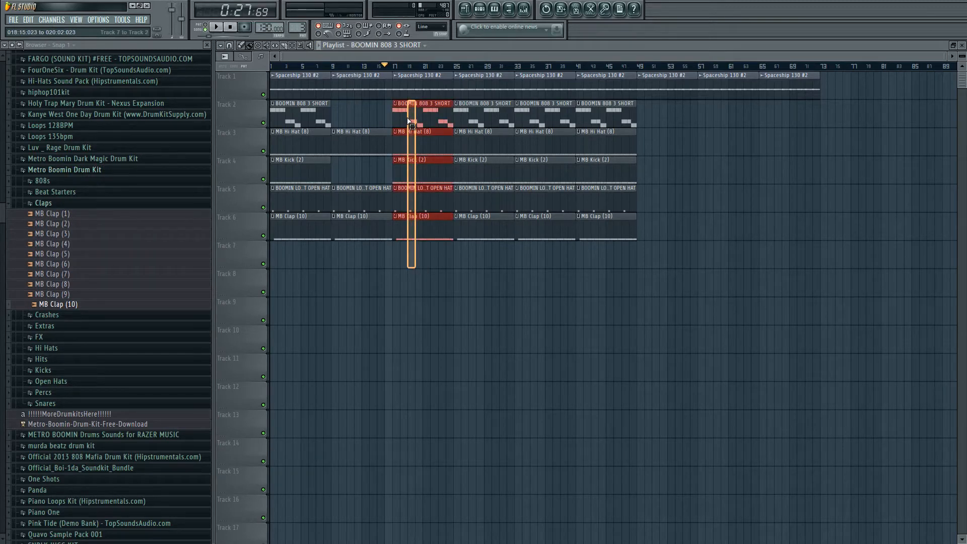
pyautogui.moveTo(408, 120); pyautogui.dragTo(408, 120)
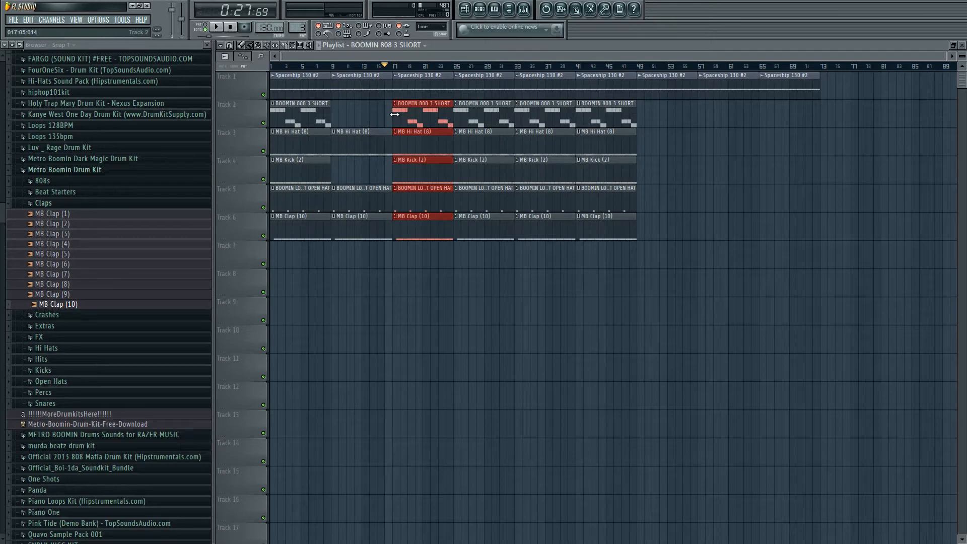
pyautogui.moveTo(397, 114); pyautogui.dragTo(418, 120)
pyautogui.press('space')
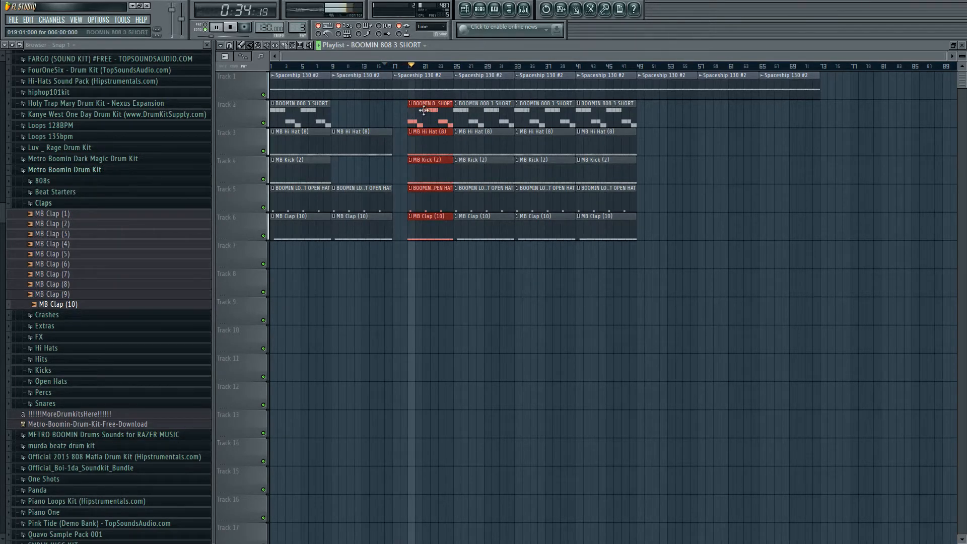
# - Shorten all the C5 notes in the MB Clap (10) pattern to brief hits and return to the playlist
pyautogui.press('space')
pyautogui.scroll(3, 588, 240)
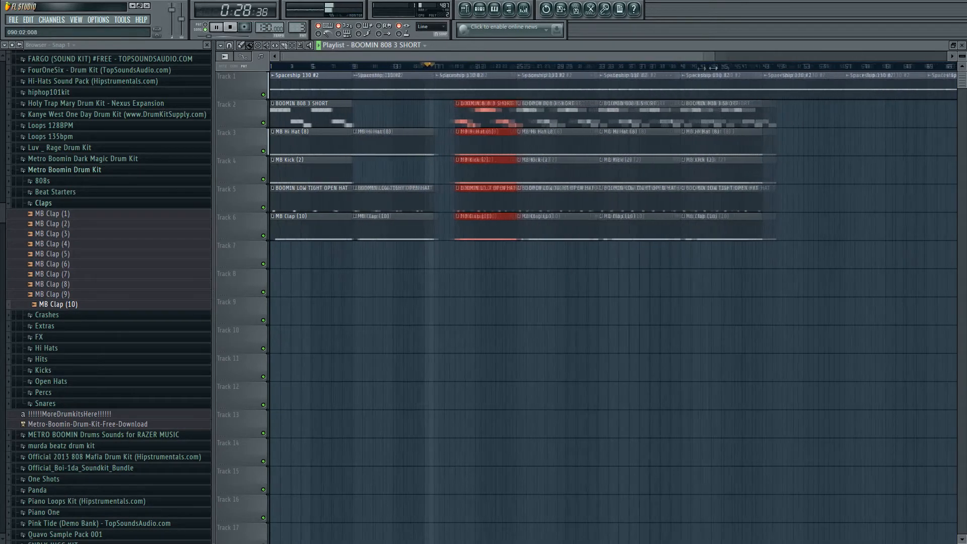
pyautogui.rightClick(588, 240)
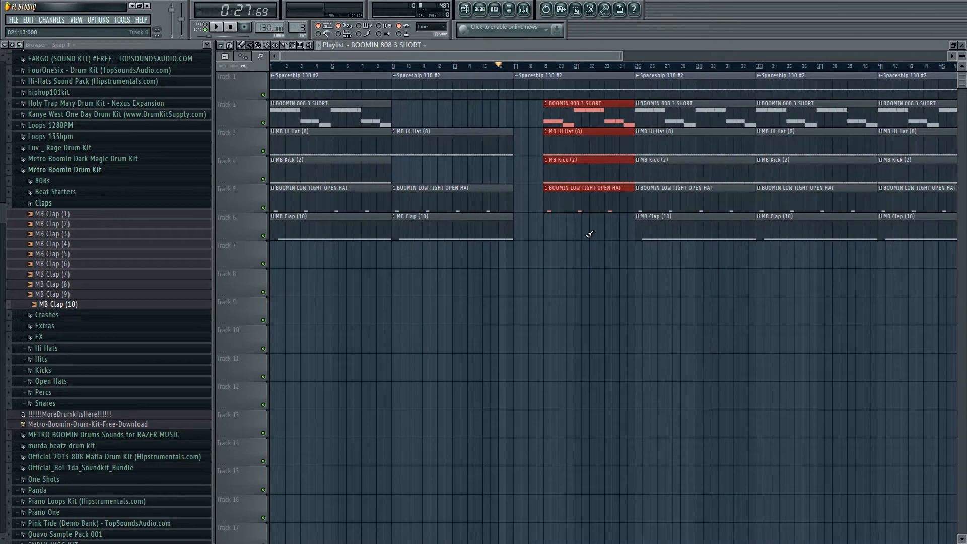
pyautogui.click(589, 234)
pyautogui.doubleClick(568, 233)
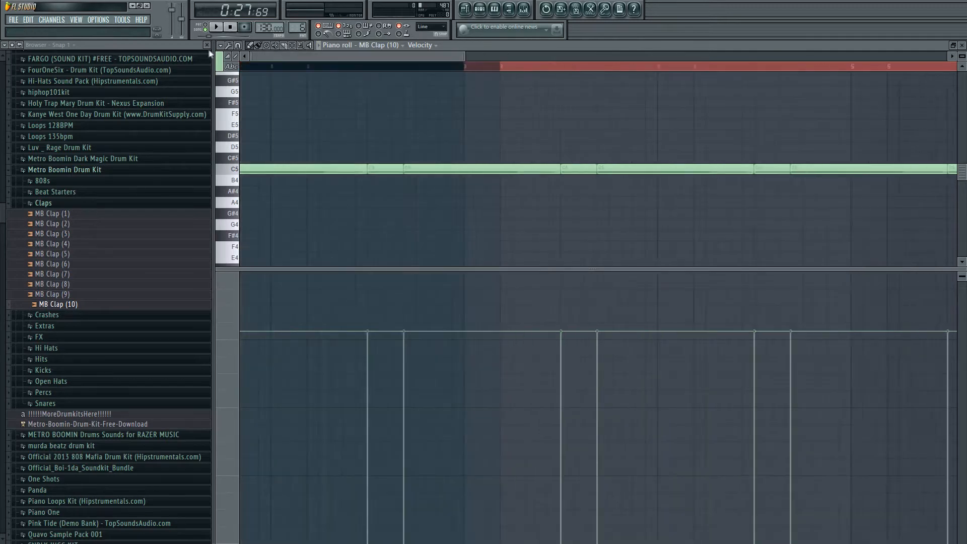
pyautogui.scroll(-3, 456, 148)
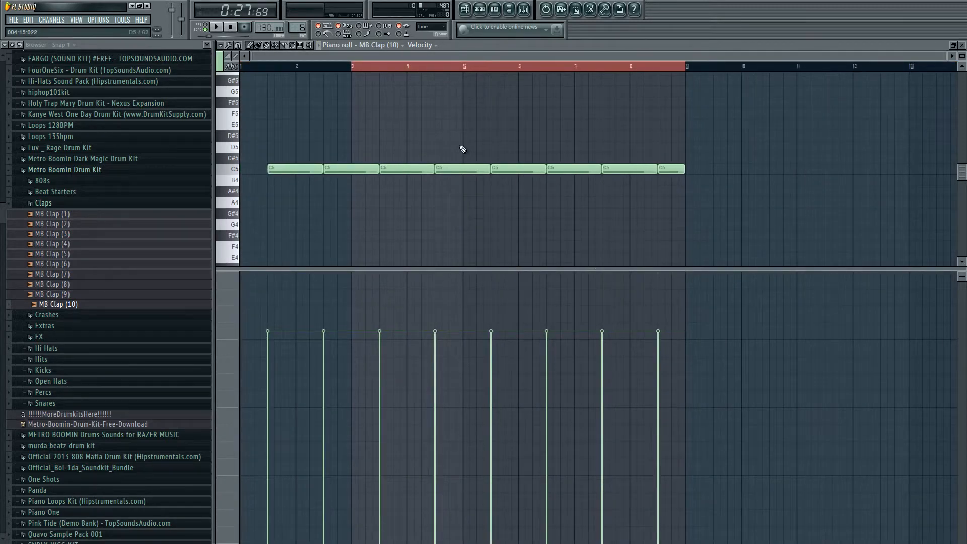
pyautogui.moveTo(434, 169); pyautogui.dragTo(381, 168)
pyautogui.click(464, 10)
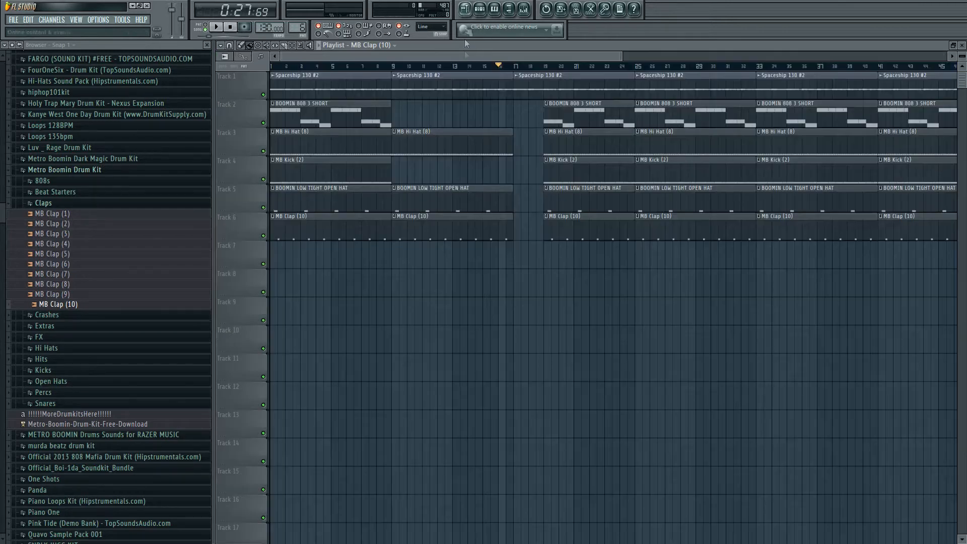
# - Play the break, and extend the drum and 808 clips starting at bar 19 back to bar 17
pyautogui.press('space')
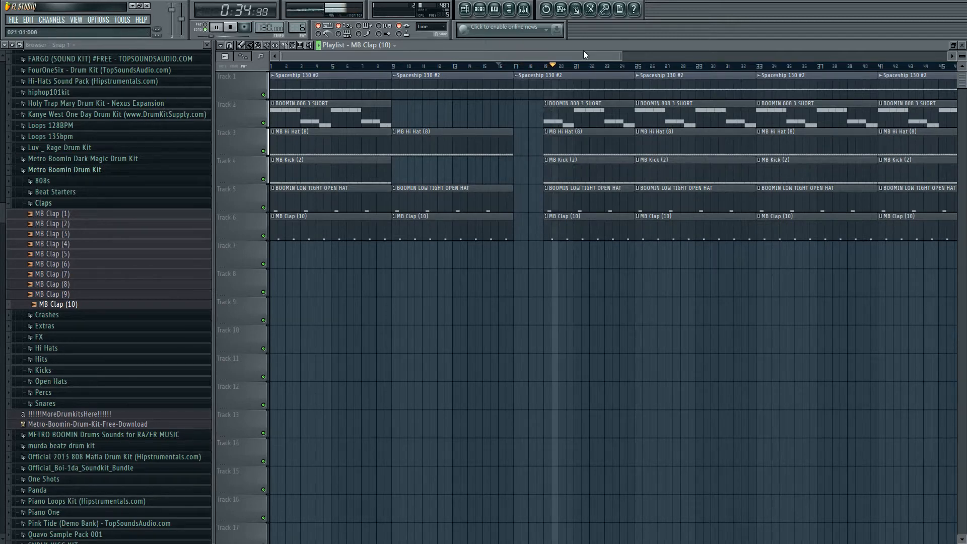
pyautogui.moveTo(621, 56); pyautogui.dragTo(809, 37)
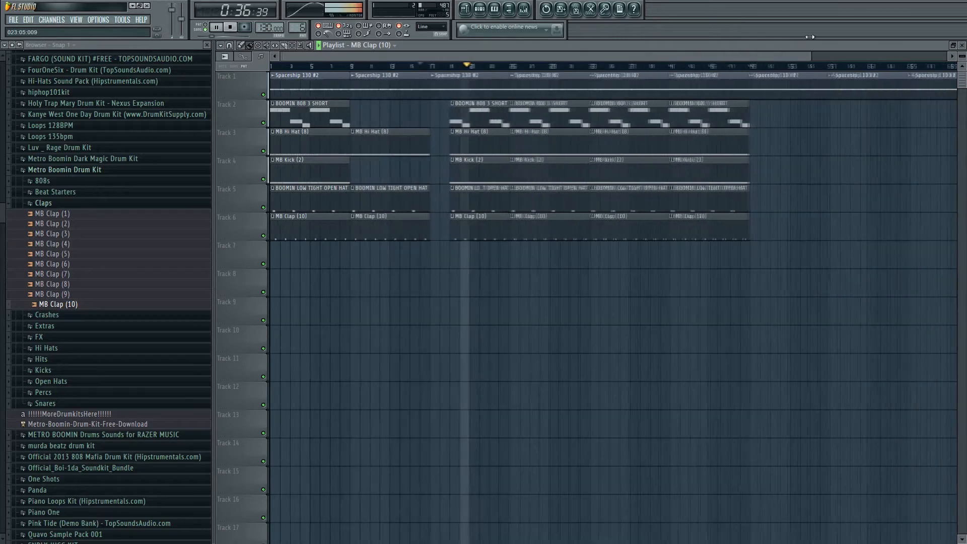
pyautogui.press('space')
pyautogui.moveTo(482, 235); pyautogui.dragTo(430, 111)
pyautogui.click(462, 254)
# - Delete every remaining drum and 808 clip before bar 17, leaving only the Spaceship 130 #2 loop there
pyautogui.rightClick(401, 229)
pyautogui.rightClick(395, 199)
pyautogui.rightClick(389, 146)
pyautogui.rightClick(322, 229)
pyautogui.rightClick(316, 202)
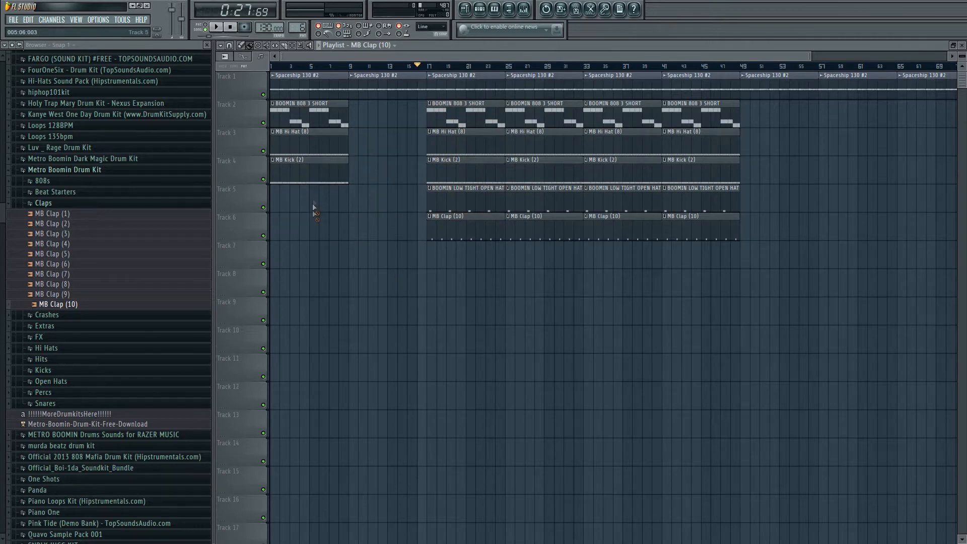
pyautogui.rightClick(317, 171)
pyautogui.rightClick(320, 144)
pyautogui.rightClick(326, 115)
# - Listen to the loop-only intro from bar 7 and bar 1, and to the drum entry from bar 14
pyautogui.click(331, 67)
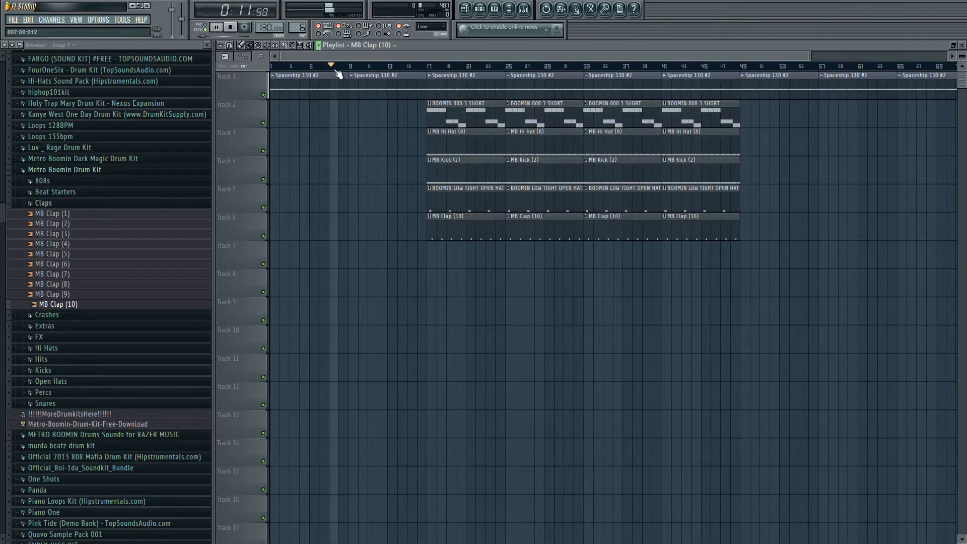
pyautogui.press('space')
pyautogui.press('space')
pyautogui.press('space')
pyautogui.press('space')
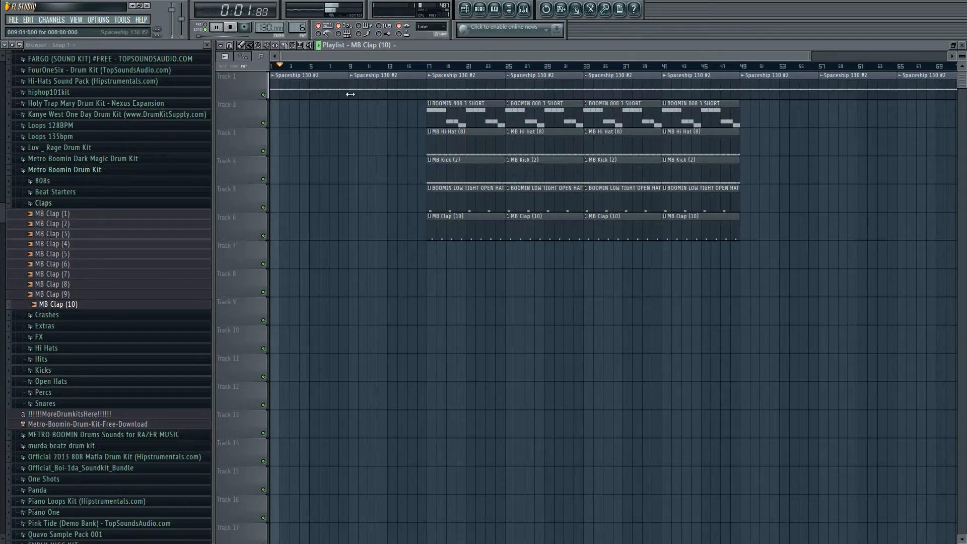
pyautogui.press('space')
pyautogui.click(397, 67)
pyautogui.press('space')
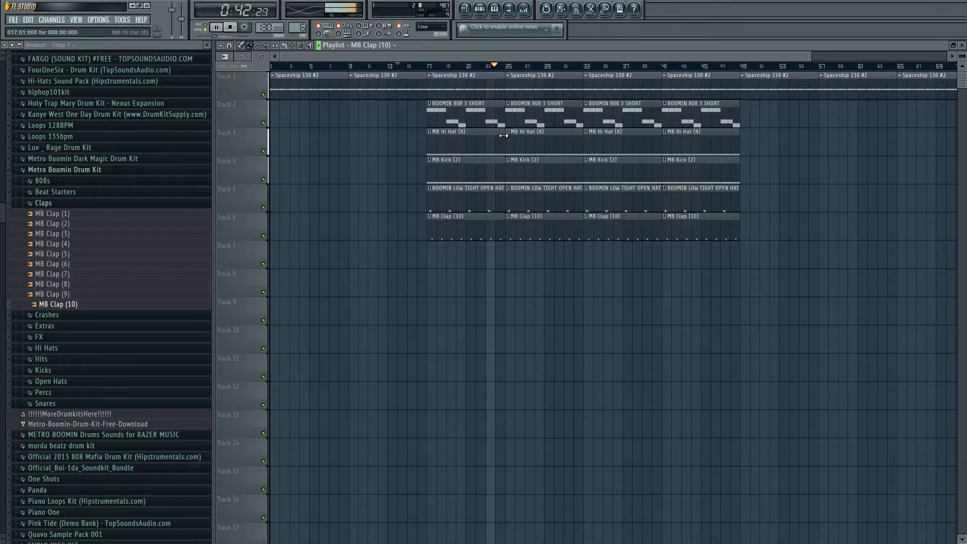
pyautogui.press('space')
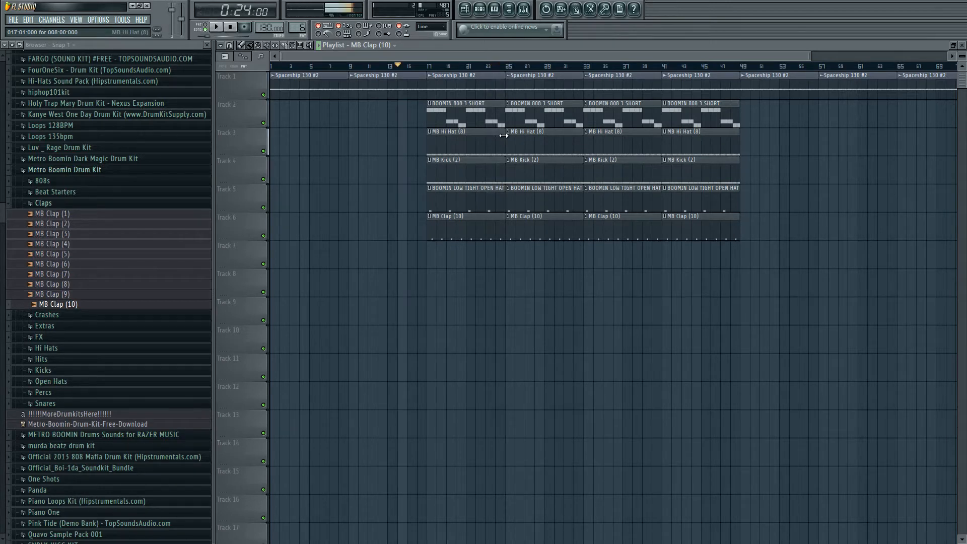
# - Return the playback position to bar 1 and briefly check the mixer
pyautogui.click(272, 66)
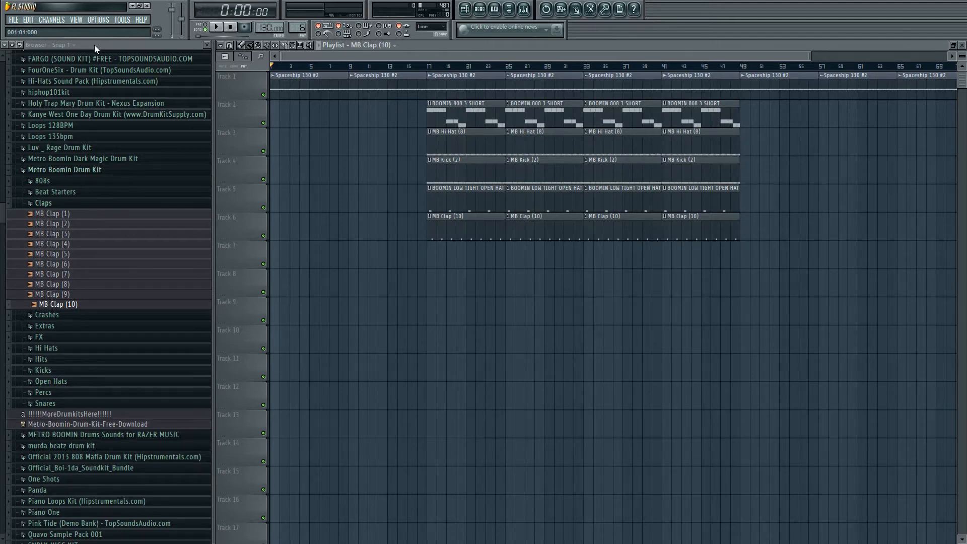
pyautogui.click(508, 9)
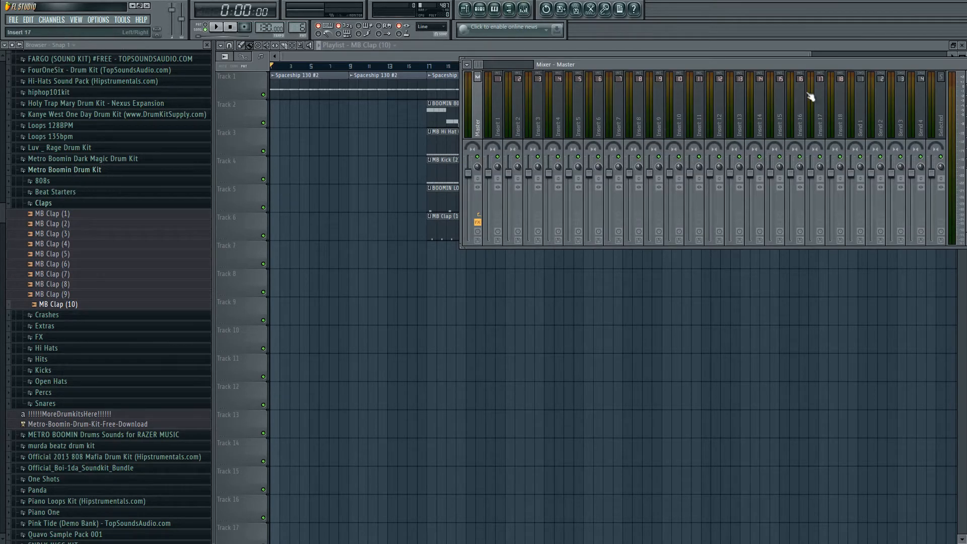
pyautogui.press('F9')
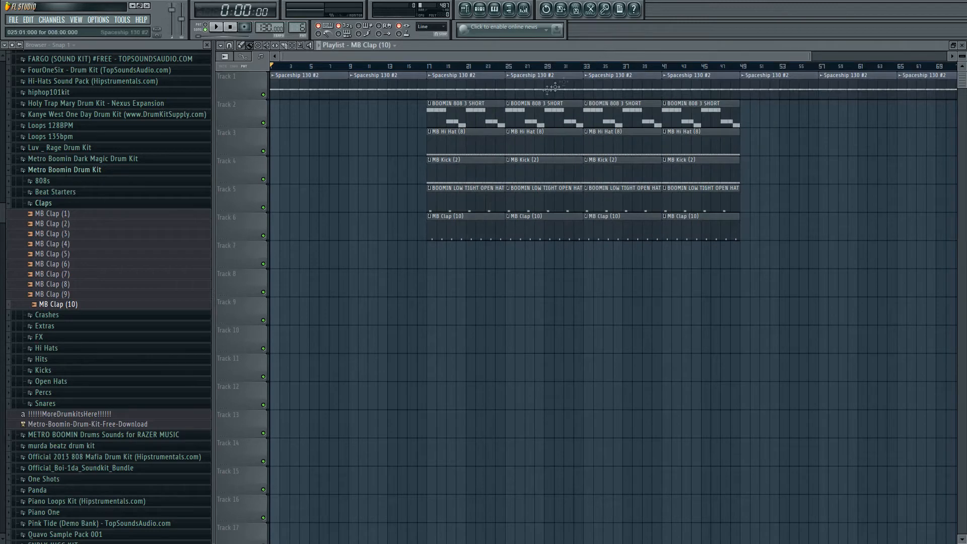